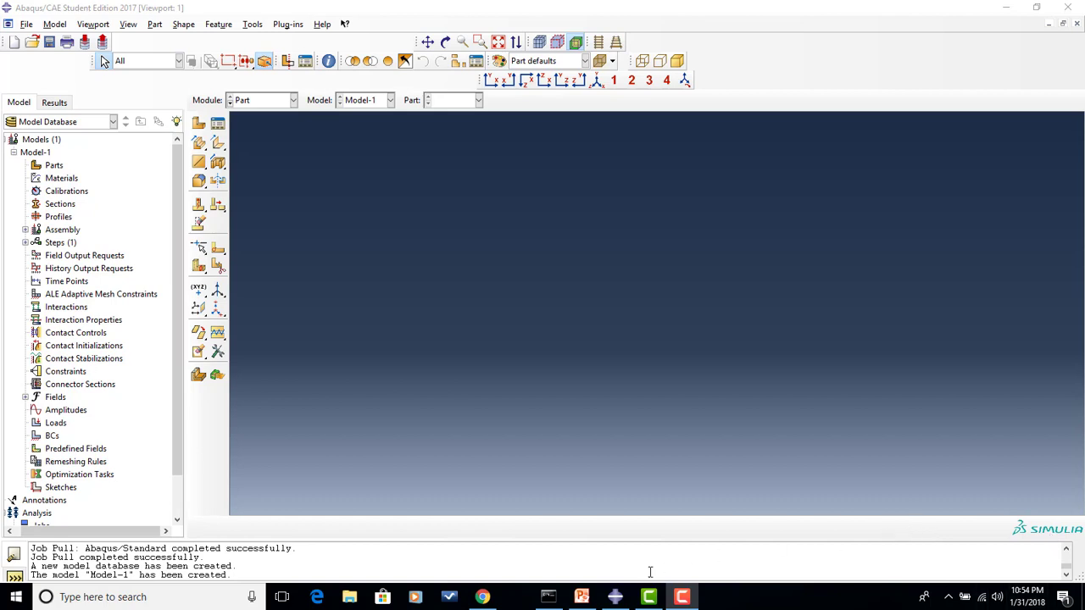
Read the workshop problem slide in PowerPoint and return to Abaqus/CAE.
{"action": "left_click", "coordinate": [592, 600]}
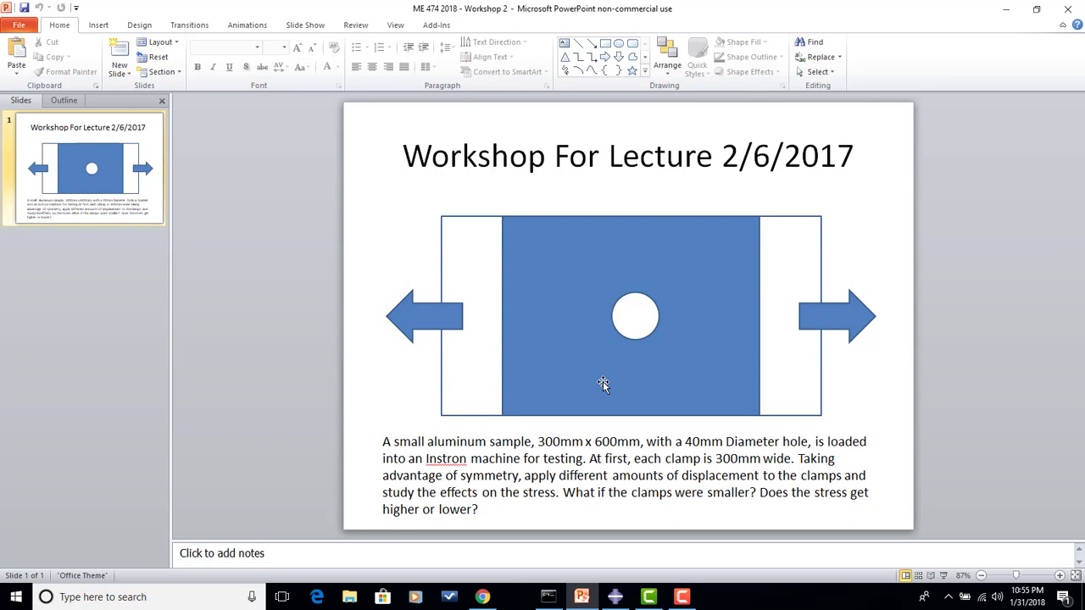
{"action": "left_click", "coordinate": [619, 597]}
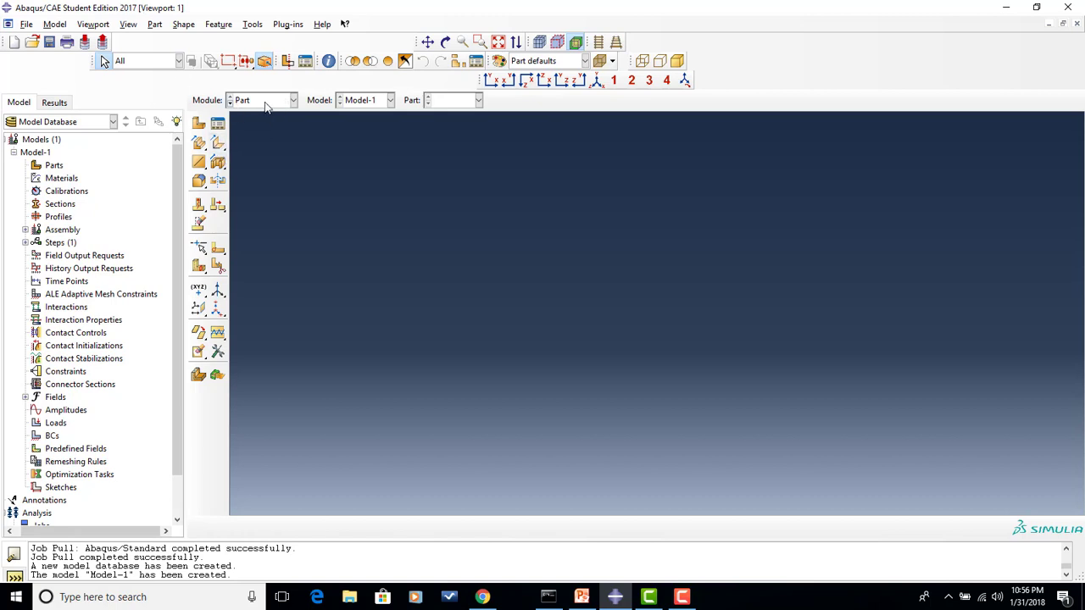
Create a 2D planar deformable shell part named Block with an approximate size of 1000.
{"action": "left_click", "coordinate": [200, 124]}
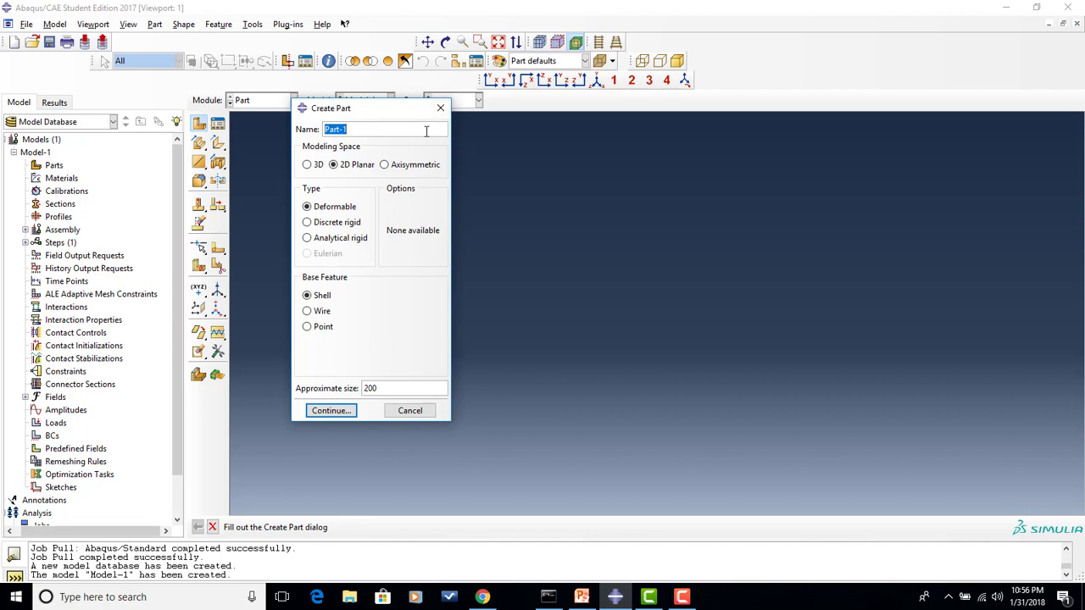
{"action": "type", "text": "Block"}
{"action": "left_click_drag", "start_coordinate": [379, 390], "coordinate": [344, 386]}
{"action": "type", "text": "1000"}
{"action": "left_click", "coordinate": [346, 412]}
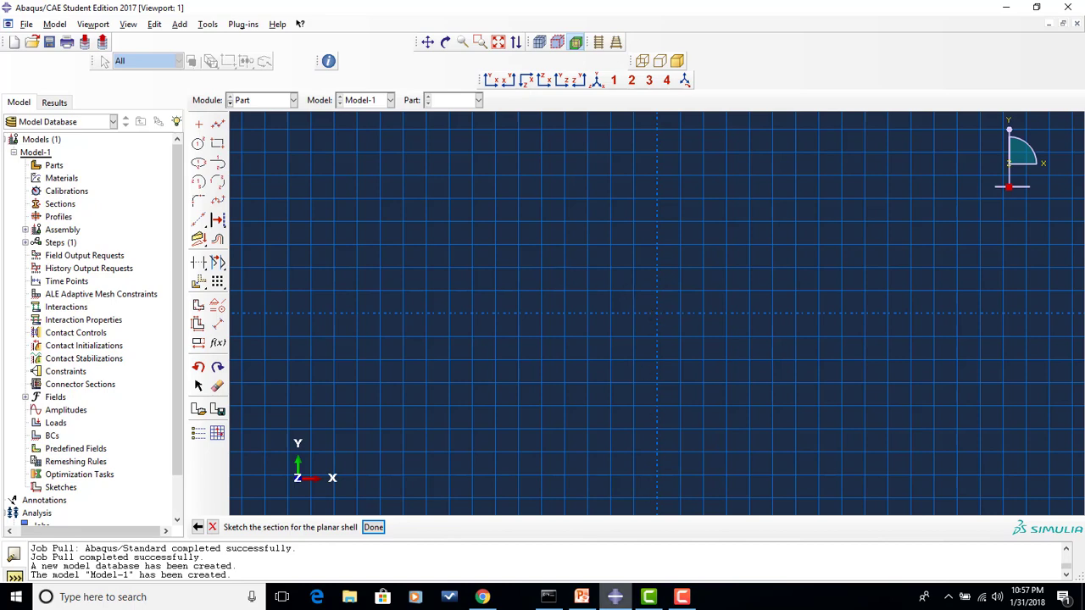
Recheck the sample dimensions on the PowerPoint slide and sketch a rectangle in Abaqus/CAE from the origin to -300,150.
{"action": "left_click", "coordinate": [581, 597]}
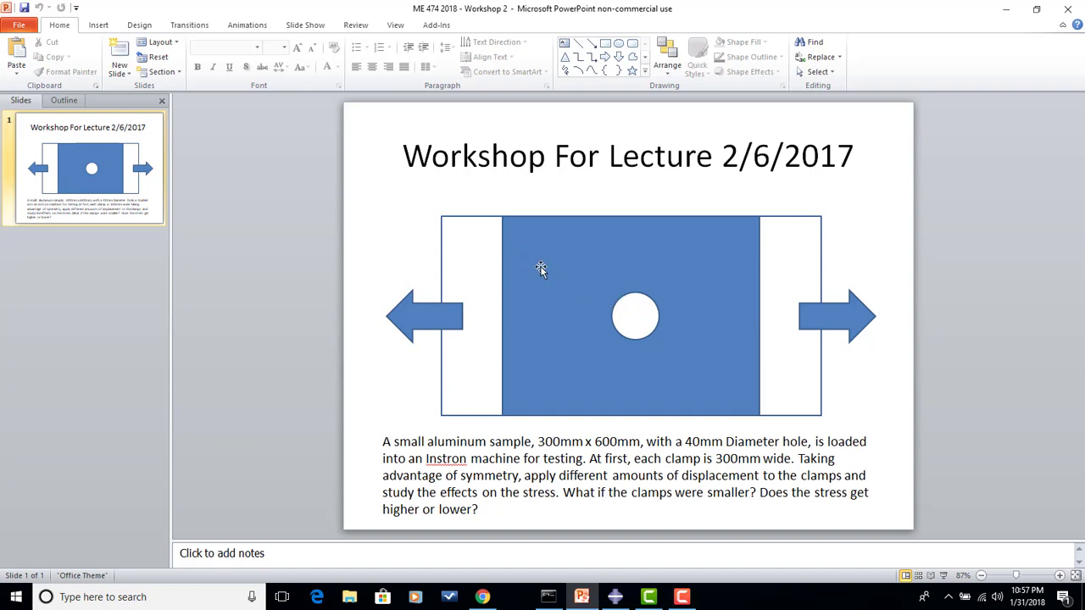
{"action": "left_click", "coordinate": [615, 596]}
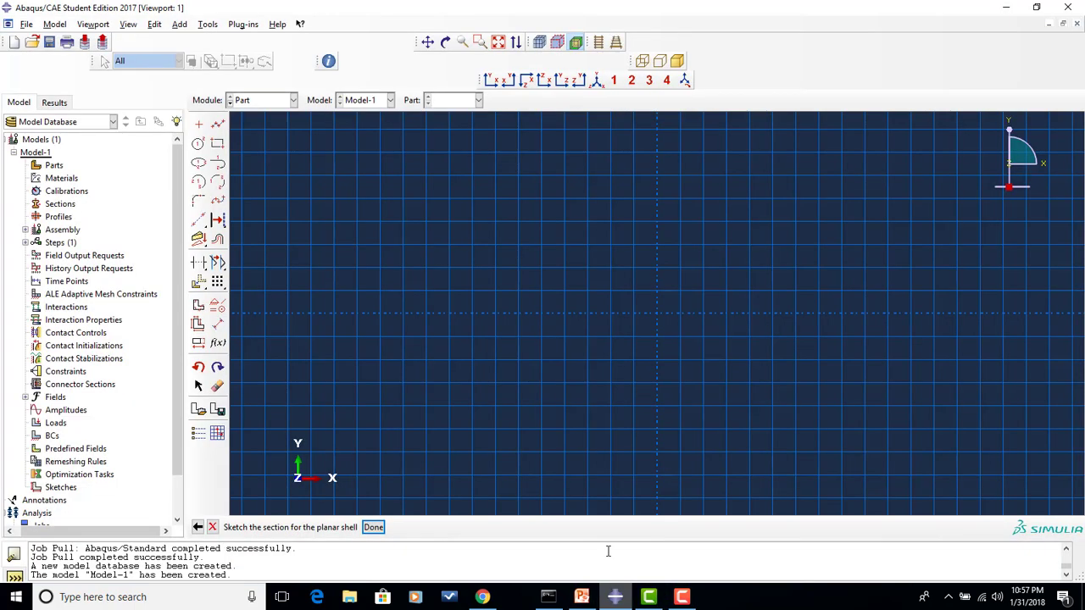
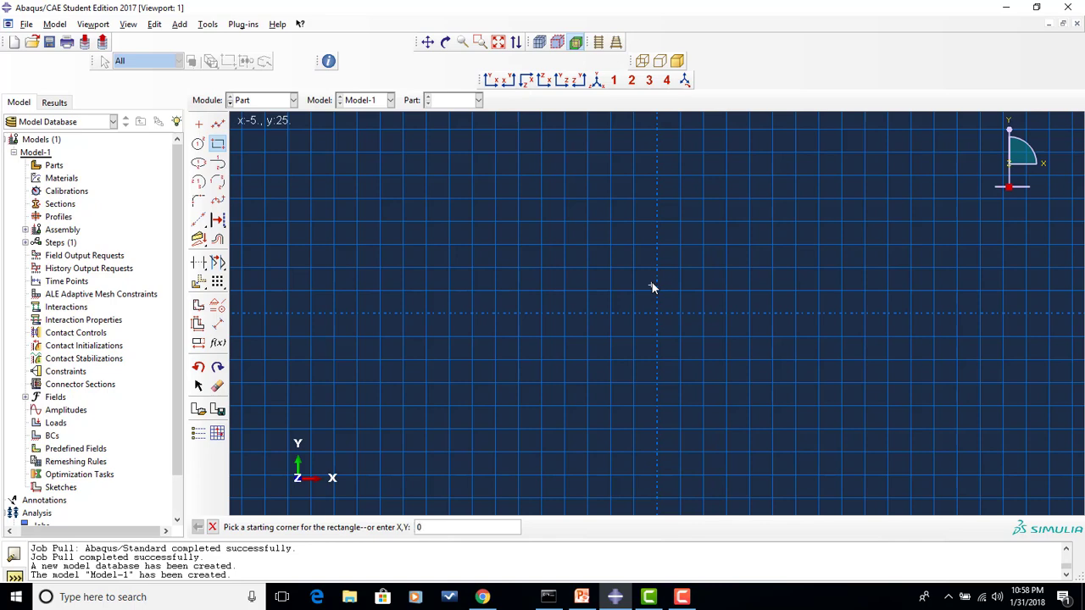
{"action": "key", "text": "Return"}
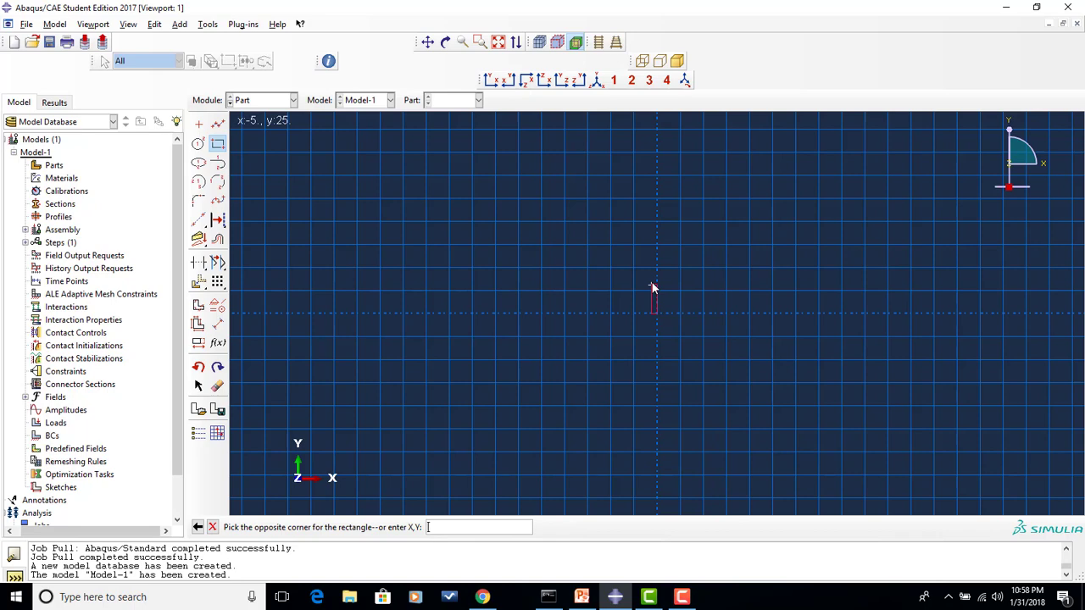
{"action": "type", "text": "-300,150"}
{"action": "key", "text": "Return"}
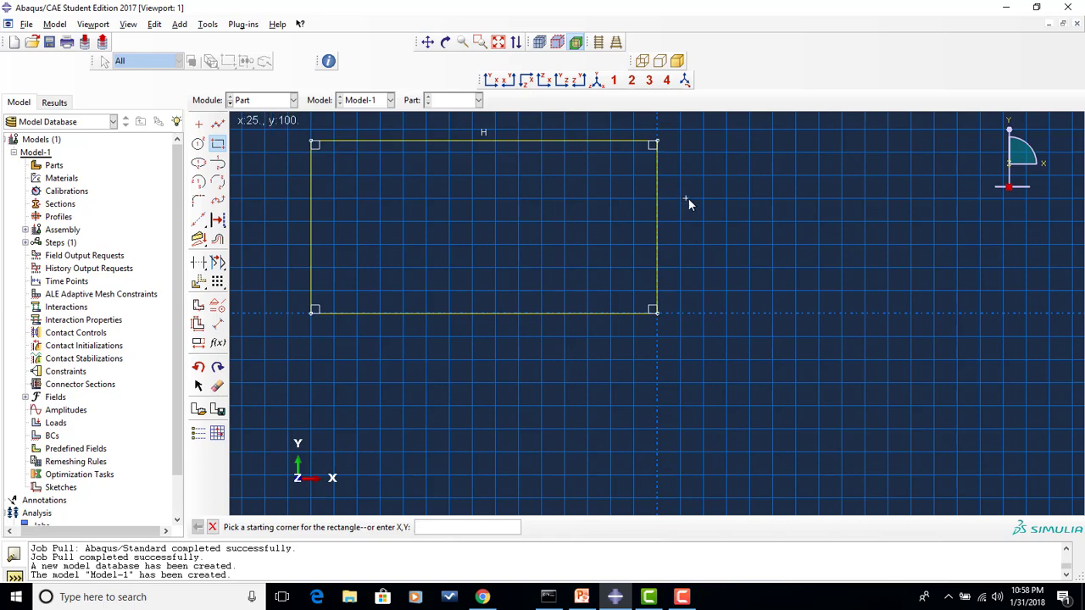
Sketch a circle centered at 0,0 with its perimeter point at 20,0.
{"action": "left_click", "coordinate": [198, 145]}
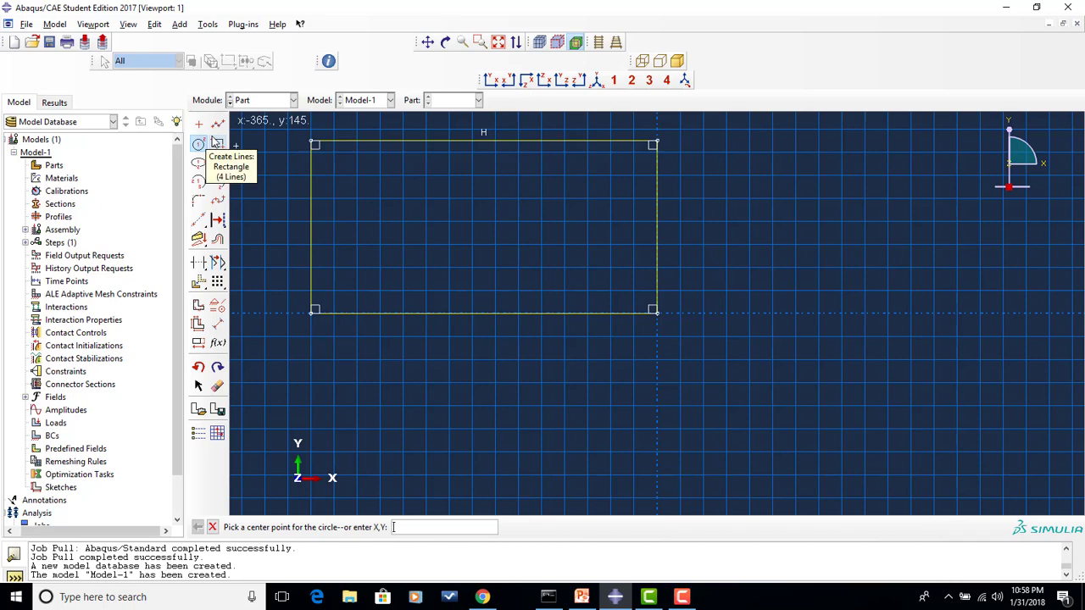
{"action": "type", "text": "0,0"}
{"action": "key", "text": "Return"}
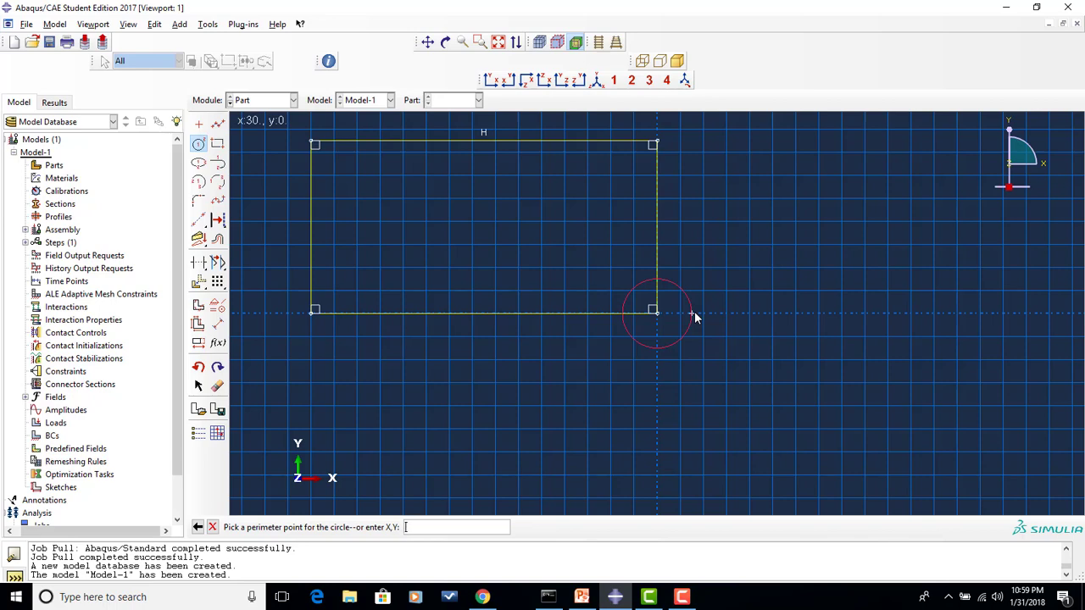
{"action": "type", "text": "20,0"}
{"action": "key", "text": "Return"}
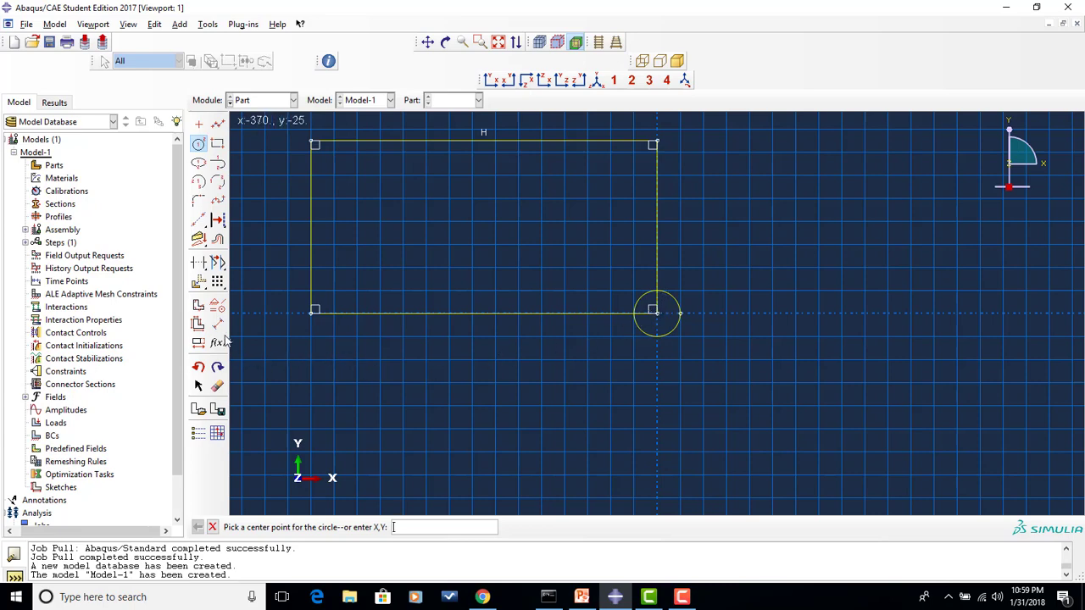
Trim the circle and the rectangle's corner at the origin to leave a quarter-arc notch, and finish the part sketch.
{"action": "left_click", "coordinate": [198, 265]}
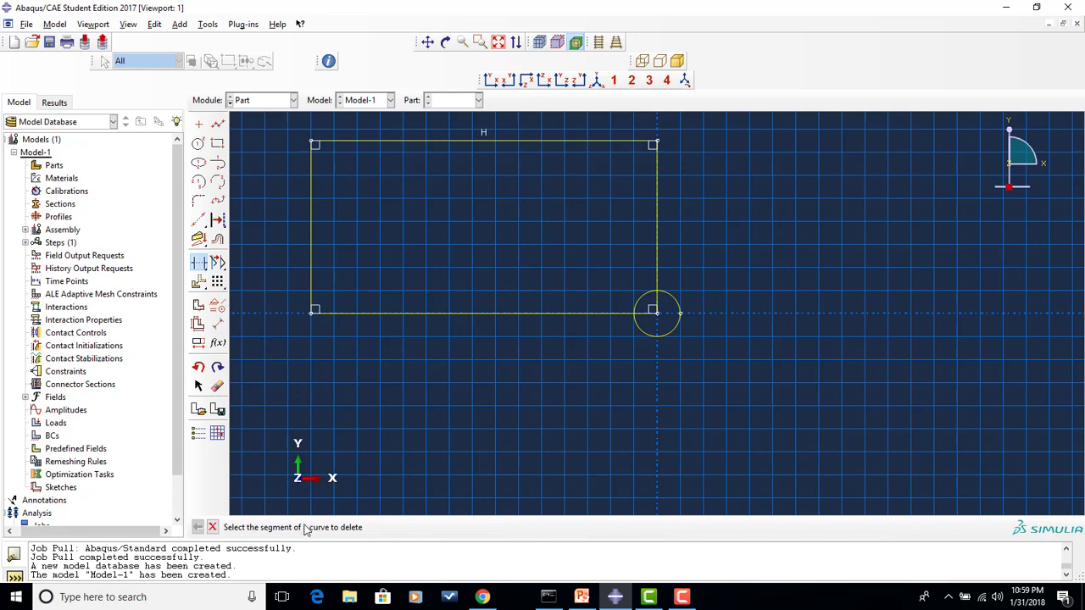
{"action": "left_click", "coordinate": [650, 340]}
{"action": "left_click", "coordinate": [660, 310]}
{"action": "left_click", "coordinate": [649, 315]}
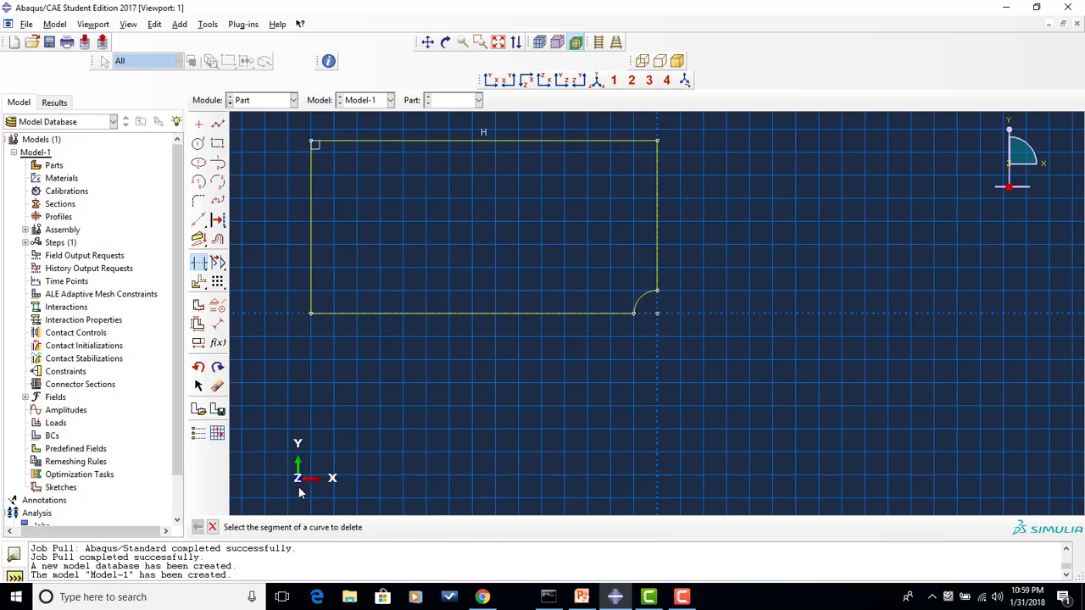
{"action": "left_click", "coordinate": [212, 527]}
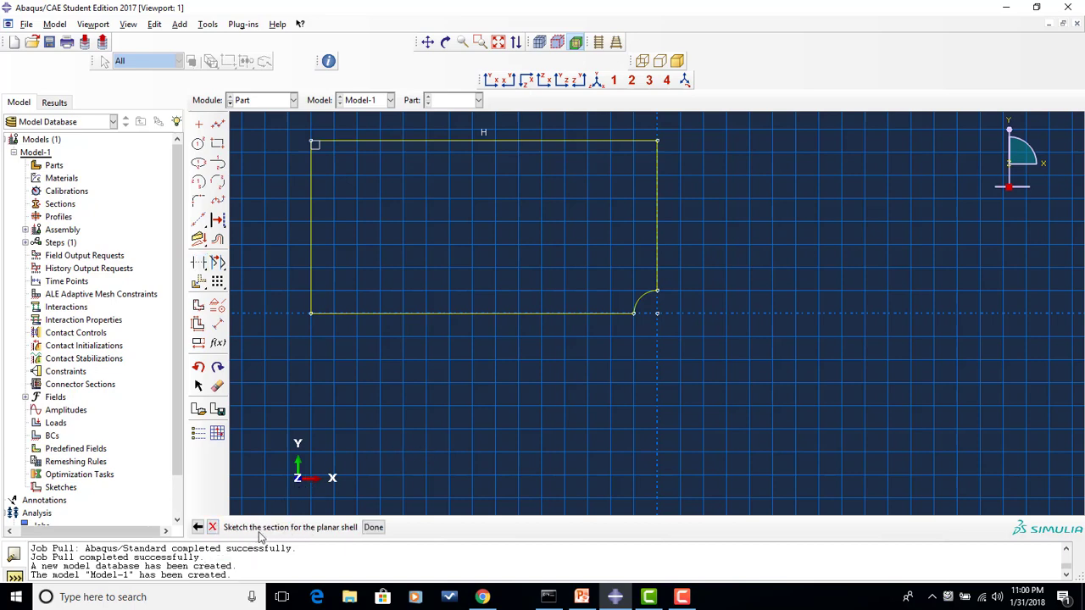
{"action": "left_click", "coordinate": [374, 527]}
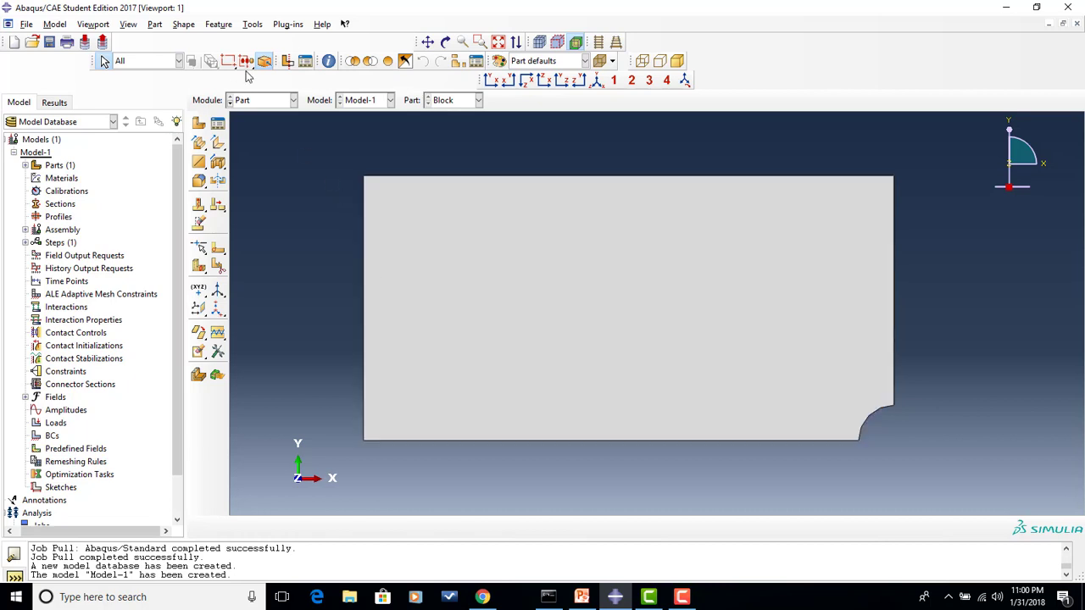
In the Property module, create a material named Aluminum with isotropic elastic behavior.
{"action": "left_click", "coordinate": [266, 101]}
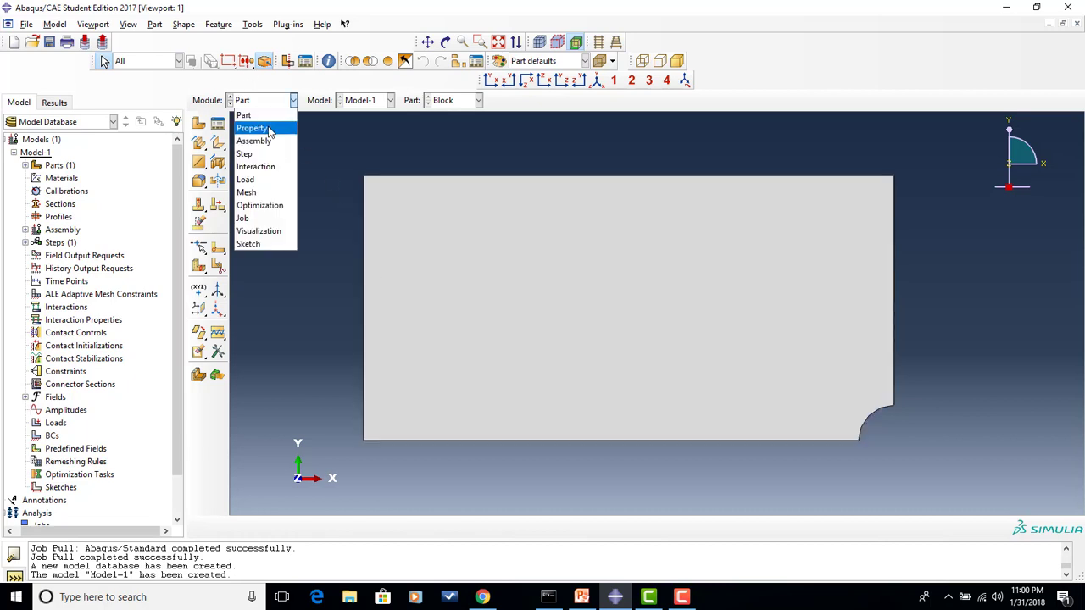
{"action": "left_click", "coordinate": [270, 127]}
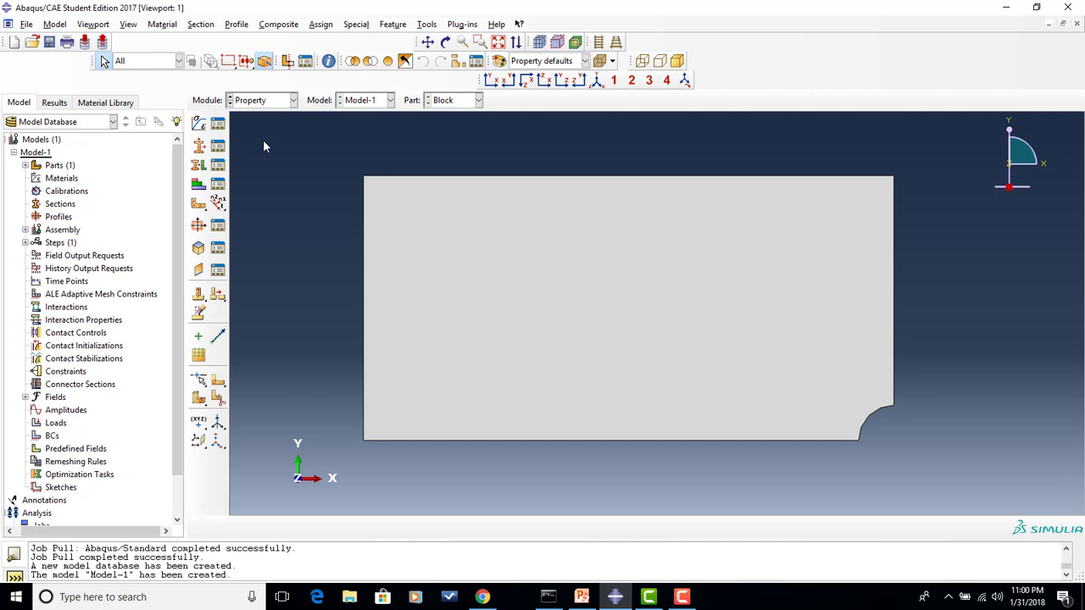
{"action": "left_click", "coordinate": [200, 124]}
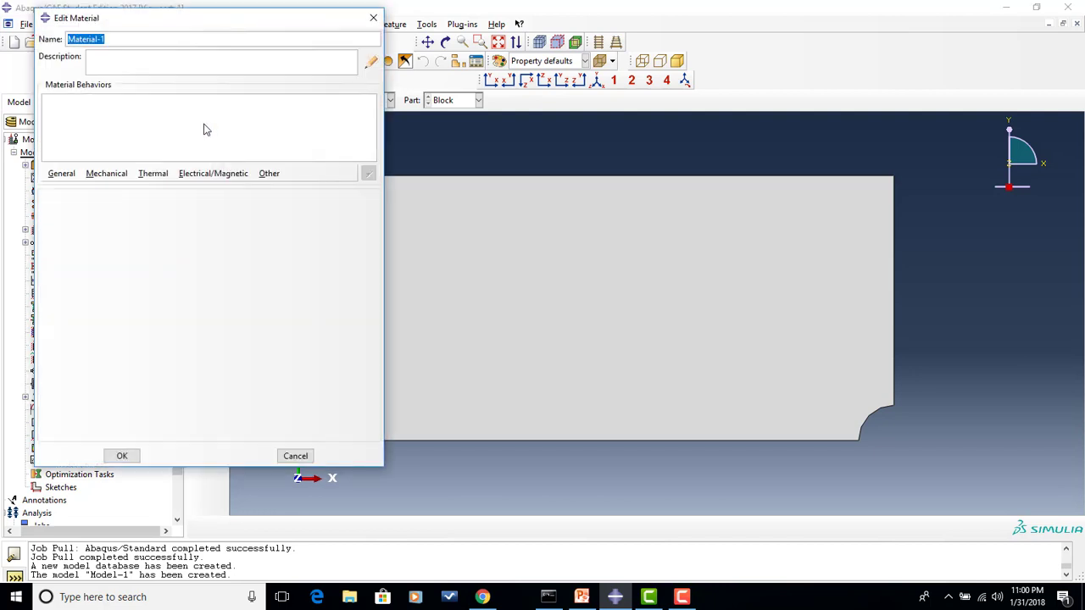
{"action": "type", "text": "Aluminum"}
{"action": "left_click", "coordinate": [110, 173]}
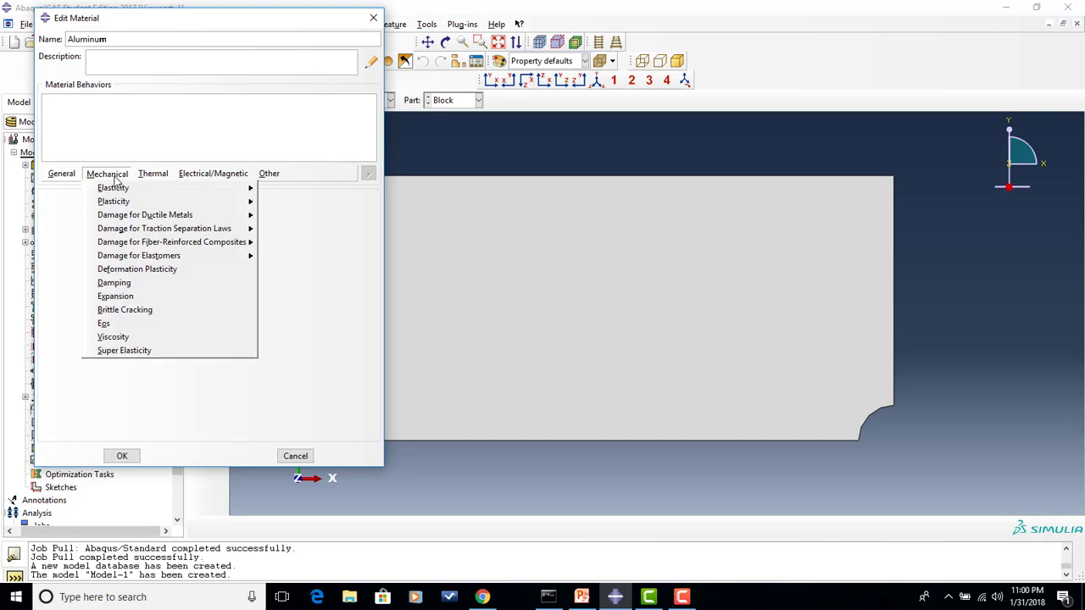
{"action": "mouse_move", "coordinate": [158, 189]}
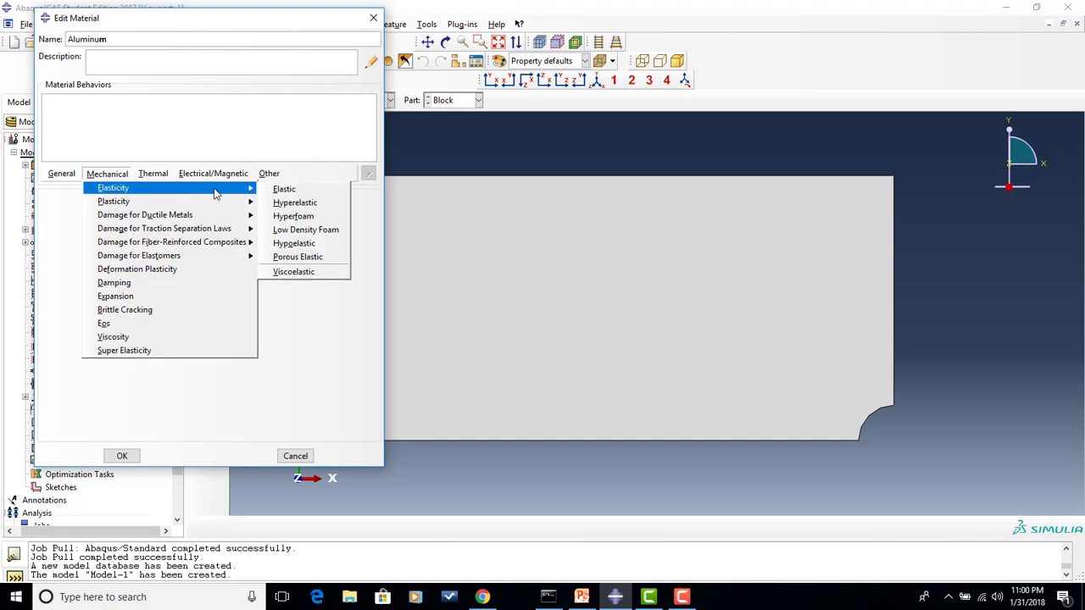
{"action": "left_click", "coordinate": [279, 194]}
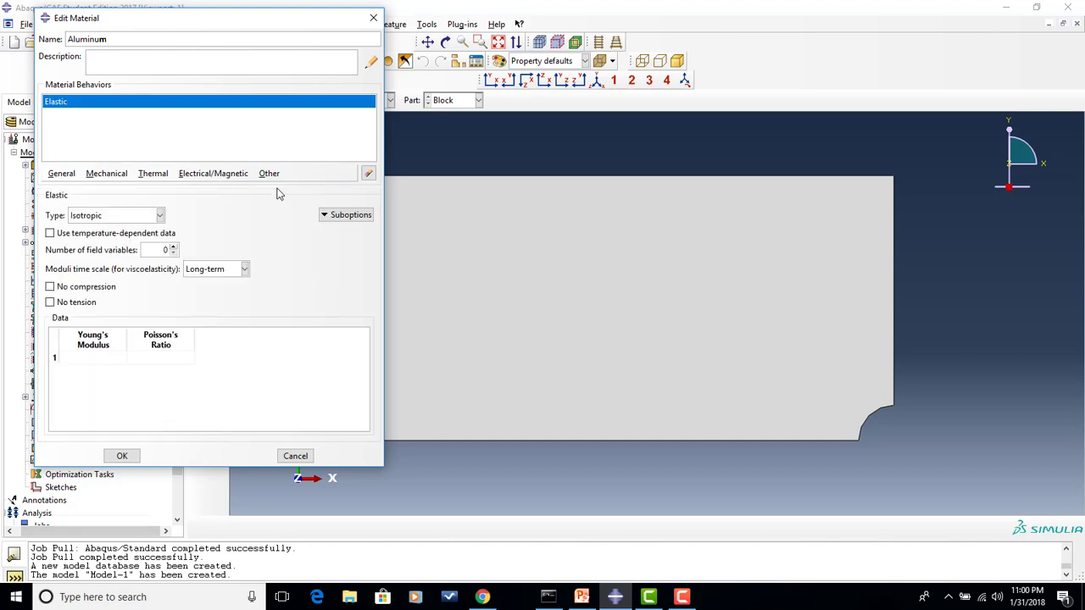
Set the Aluminum material's Young's modulus to 70000 and Poisson's ratio to 0.22, and save the material.
{"action": "left_click", "coordinate": [98, 360]}
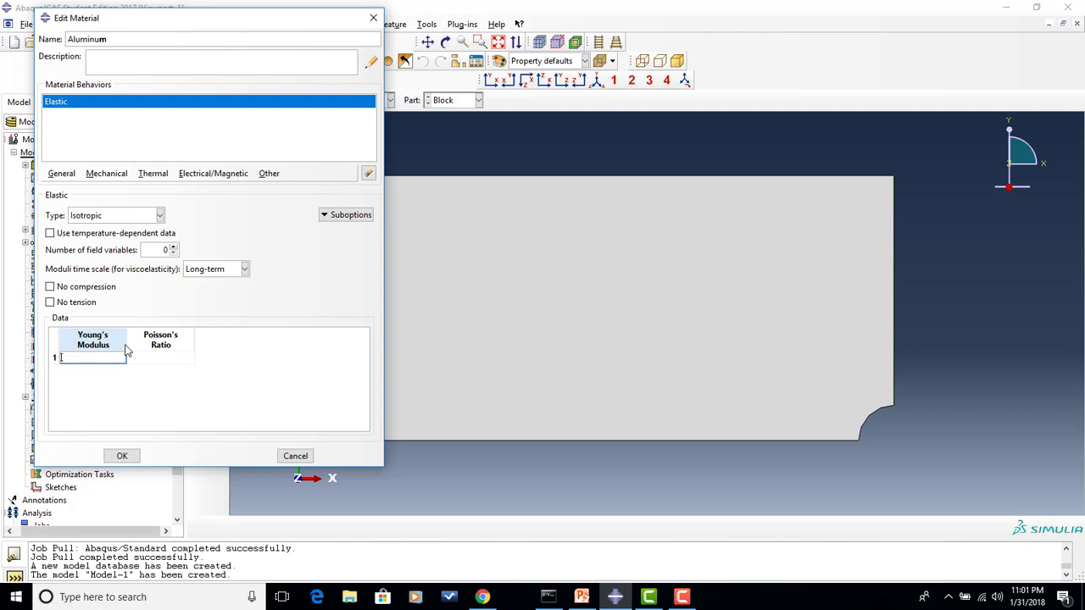
{"action": "type", "text": "0000"}
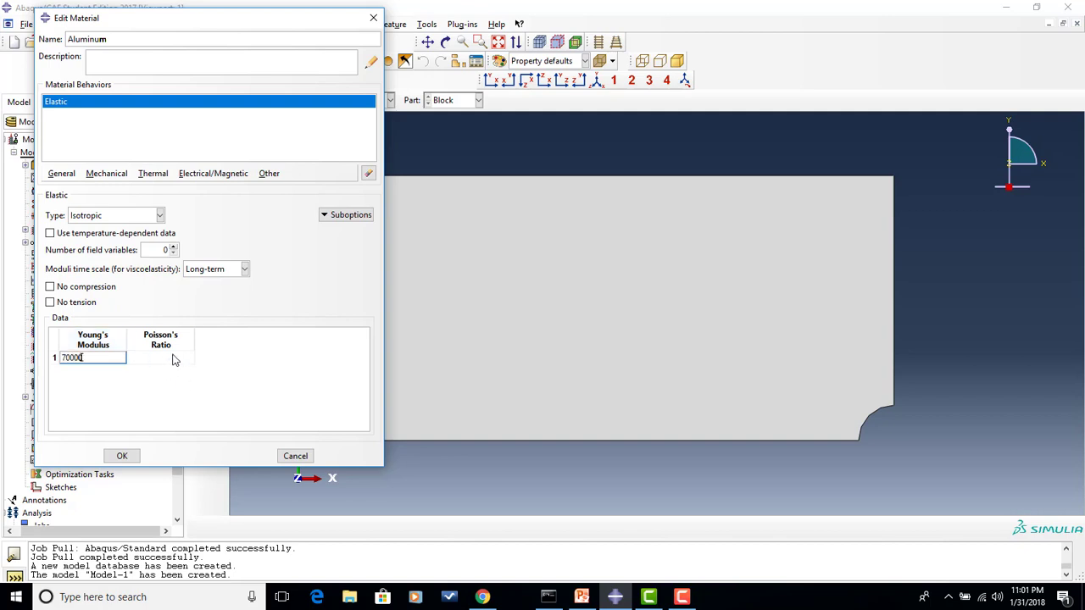
{"action": "left_click", "coordinate": [173, 357]}
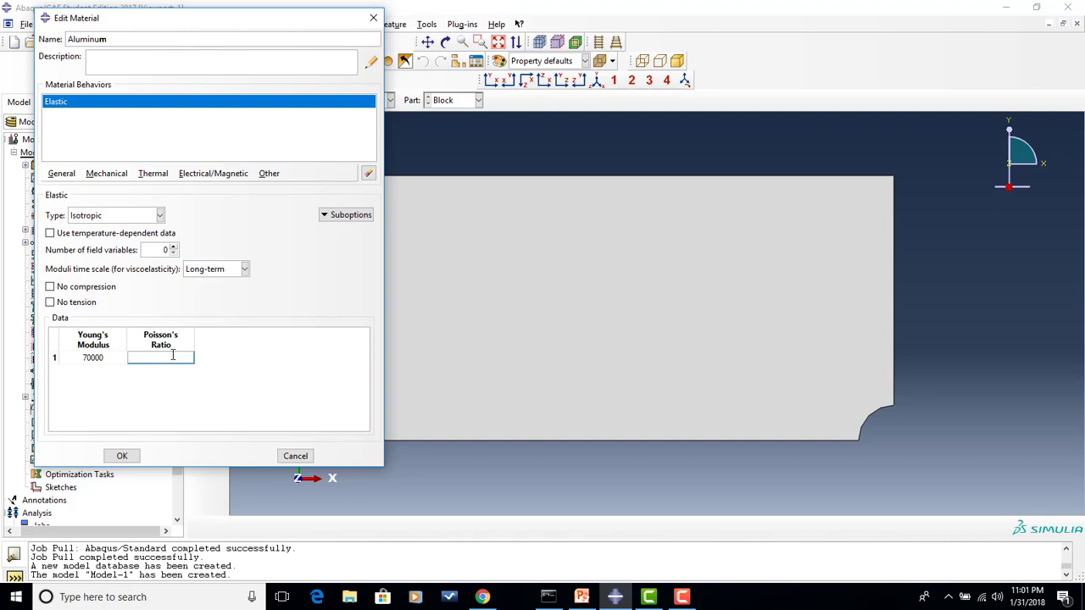
{"action": "type", "text": "0.22"}
{"action": "left_click", "coordinate": [136, 455]}
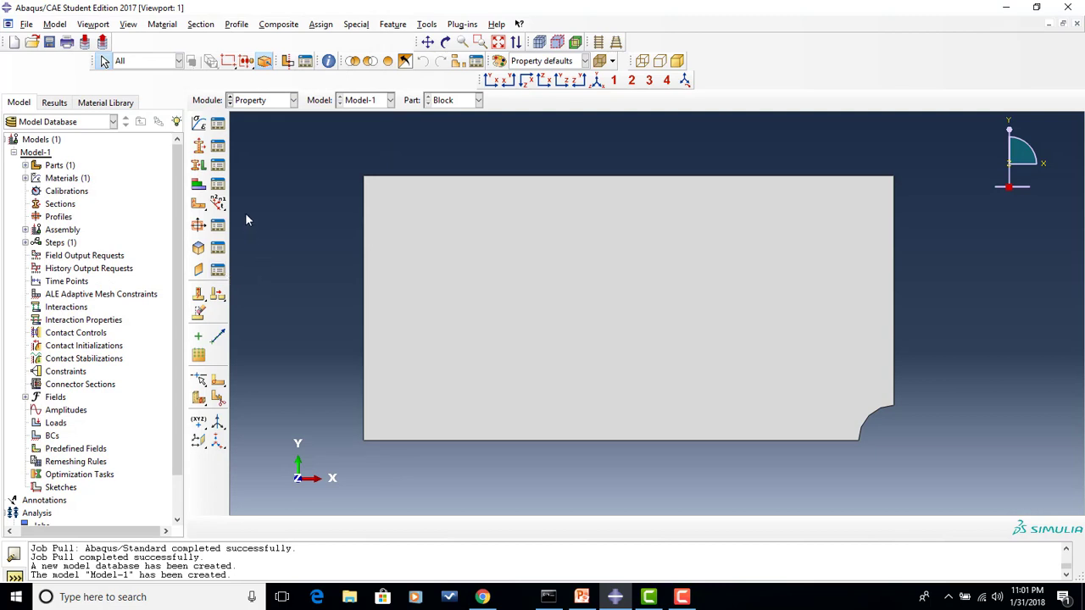
Create a solid homogeneous section named Block using the Aluminum material.
{"action": "left_click", "coordinate": [217, 163]}
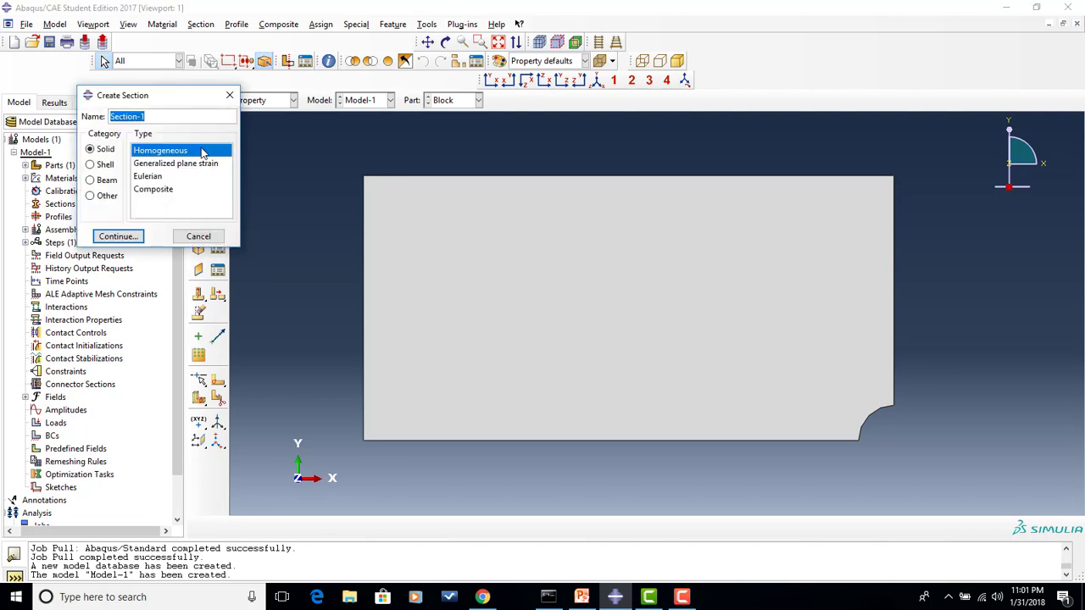
{"action": "type", "text": "Block"}
{"action": "left_click", "coordinate": [119, 236]}
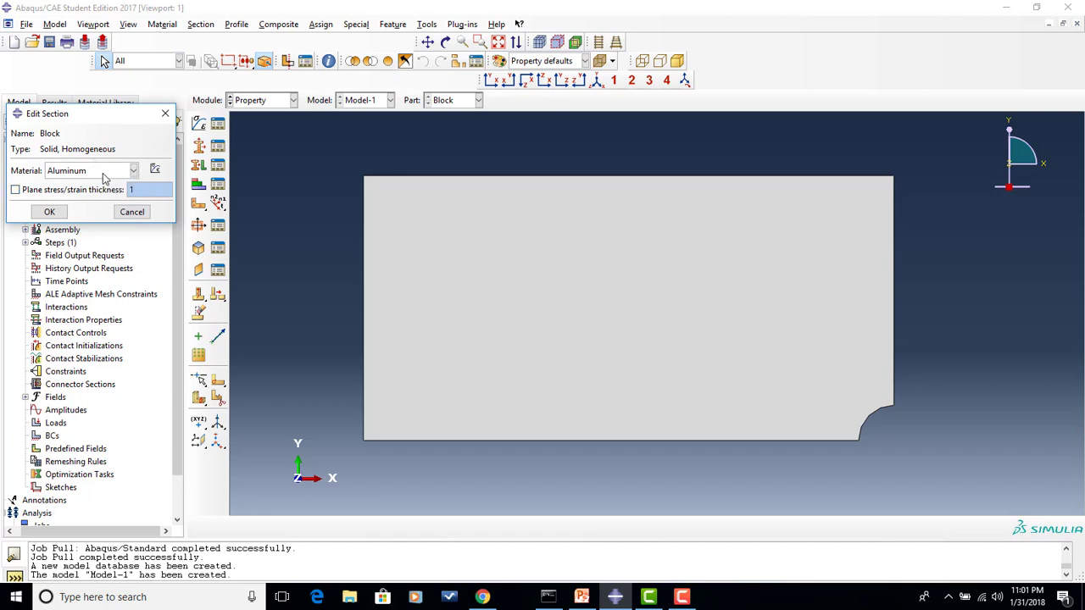
{"action": "left_click", "coordinate": [50, 212]}
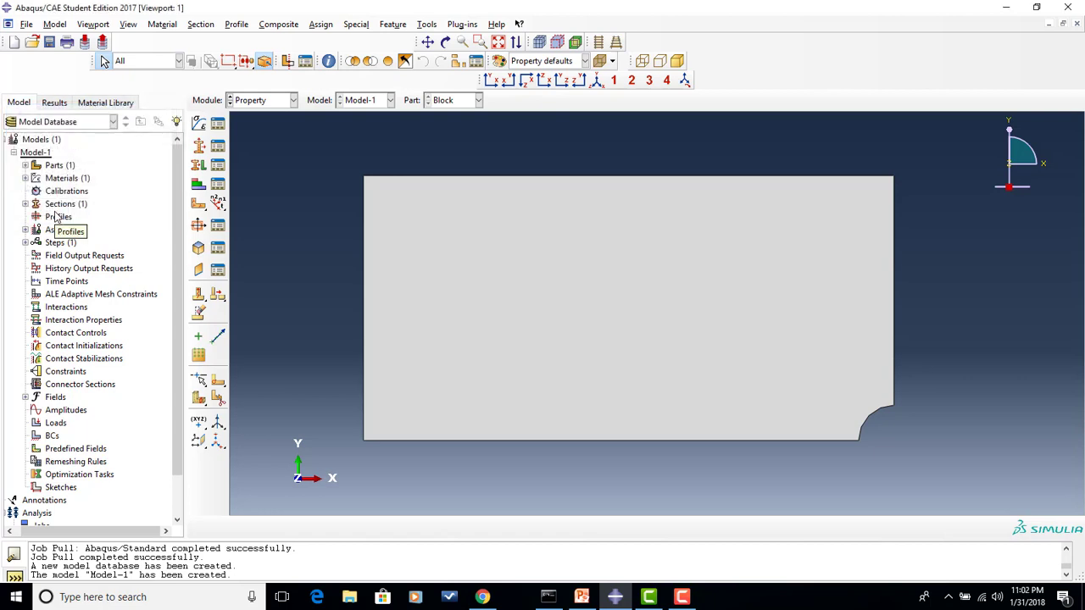
Assign the Block section to the entire plate region, creating the set Set-1 with thickness taken from the section.
{"action": "left_click", "coordinate": [200, 167]}
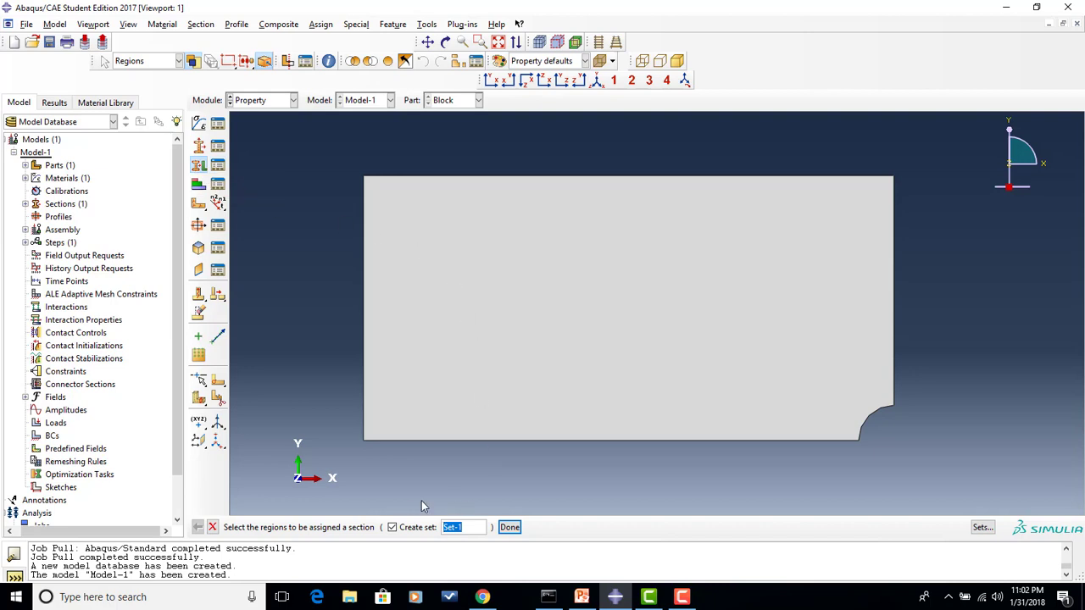
{"action": "left_click", "coordinate": [505, 301]}
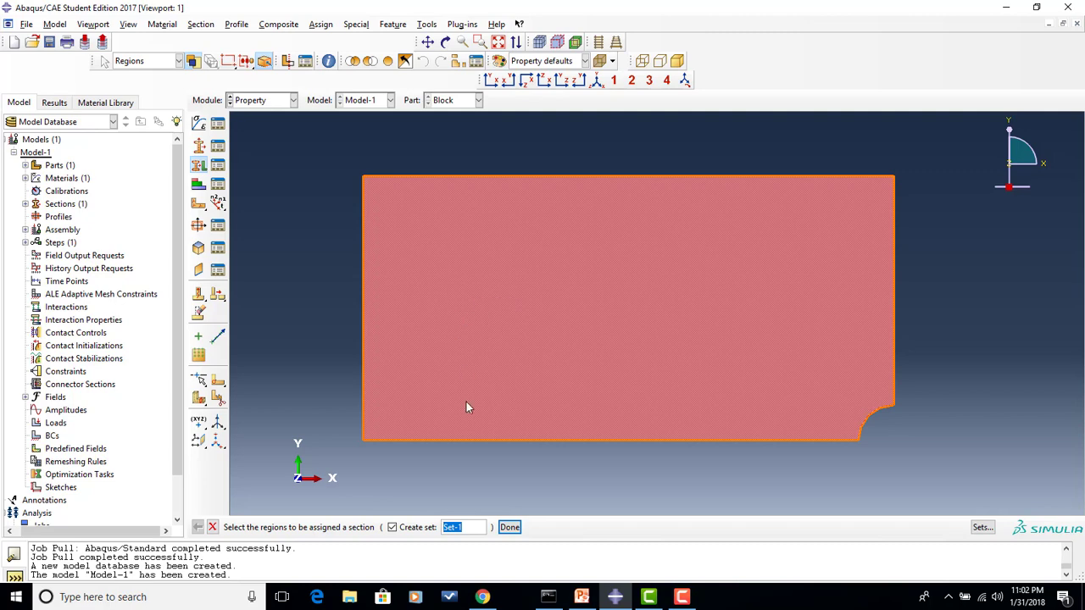
{"action": "left_click", "coordinate": [508, 526]}
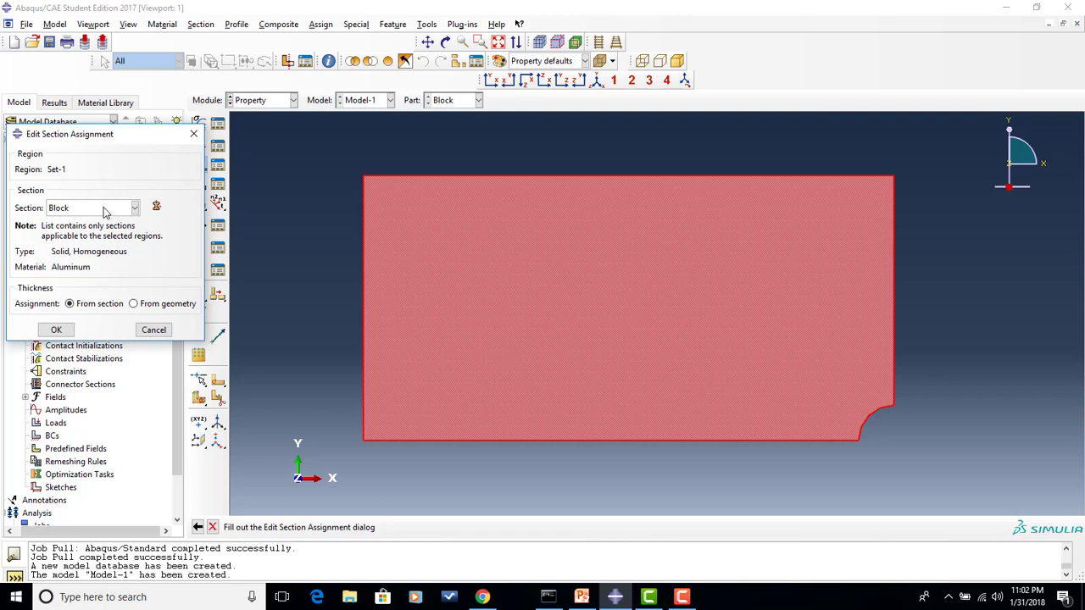
{"action": "left_click", "coordinate": [56, 329]}
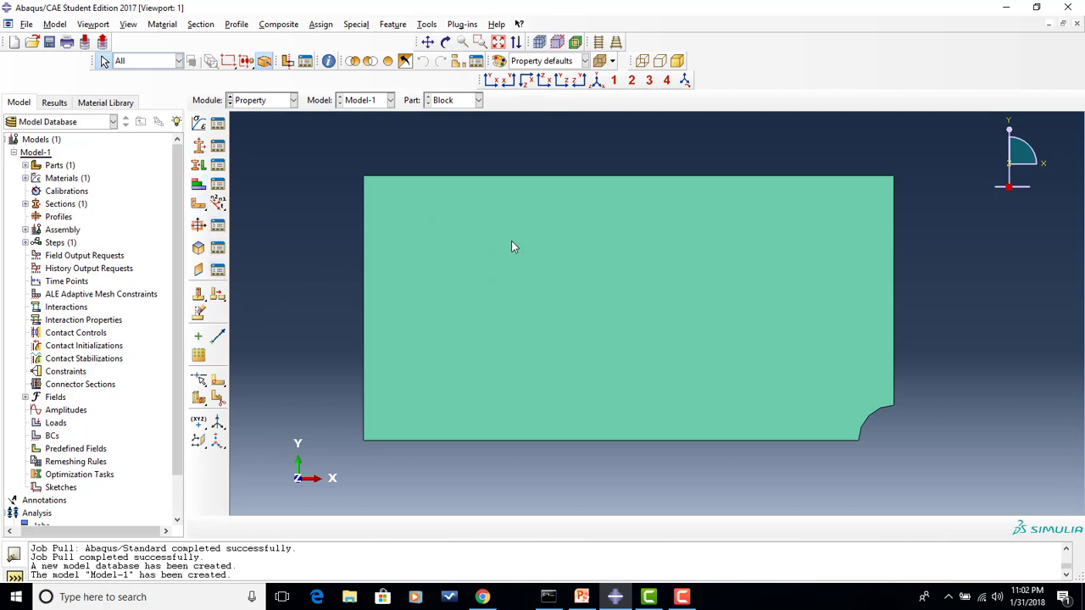
In the Assembly module, create a dependent instance of the Block part.
{"action": "left_click", "coordinate": [292, 100]}
{"action": "left_click", "coordinate": [271, 141]}
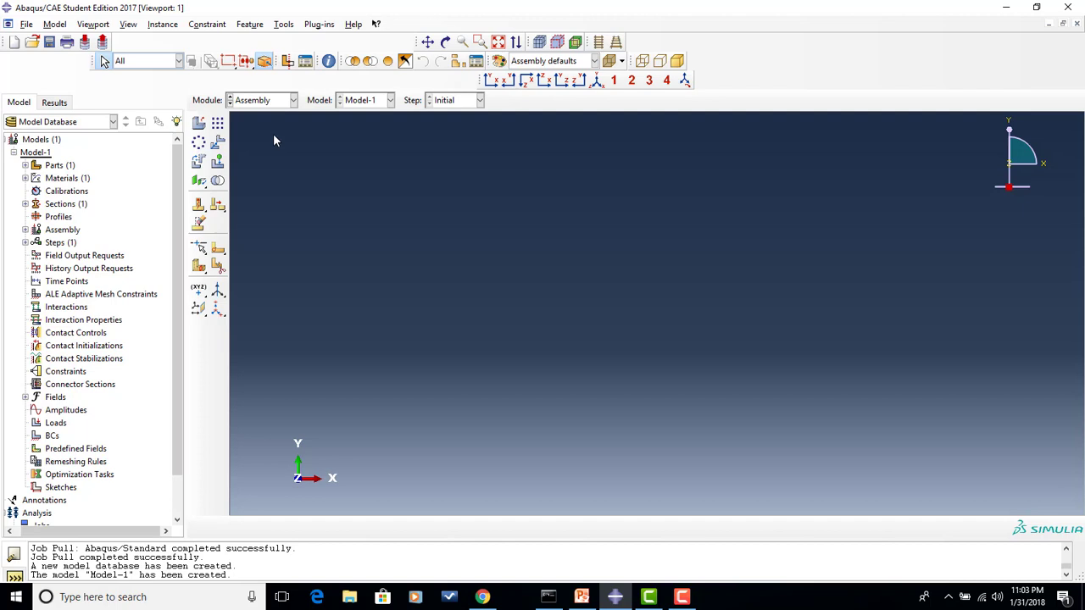
{"action": "left_click", "coordinate": [197, 127]}
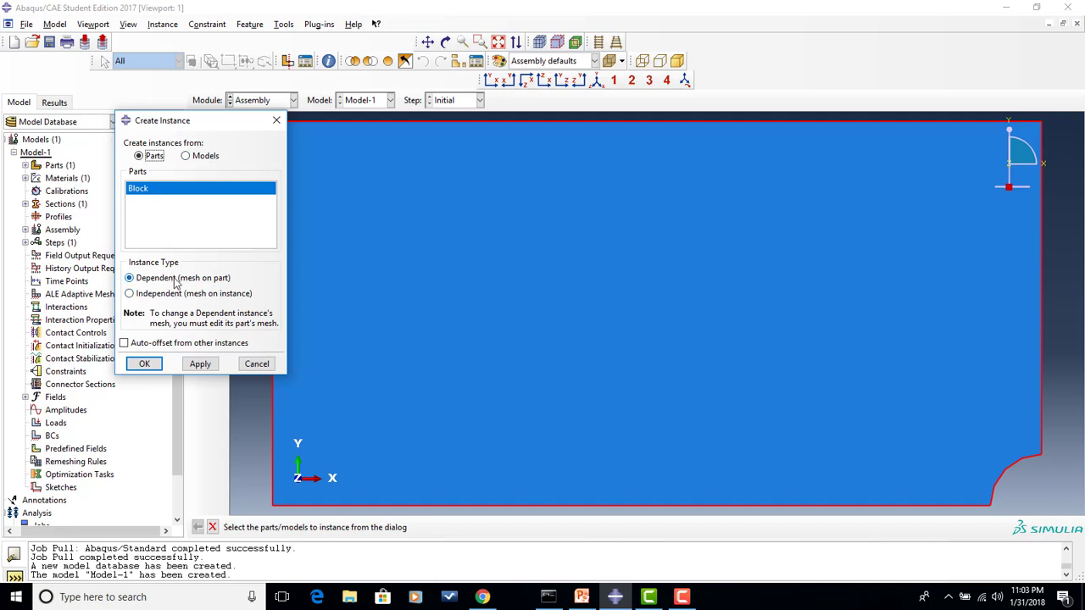
{"action": "left_click", "coordinate": [144, 363]}
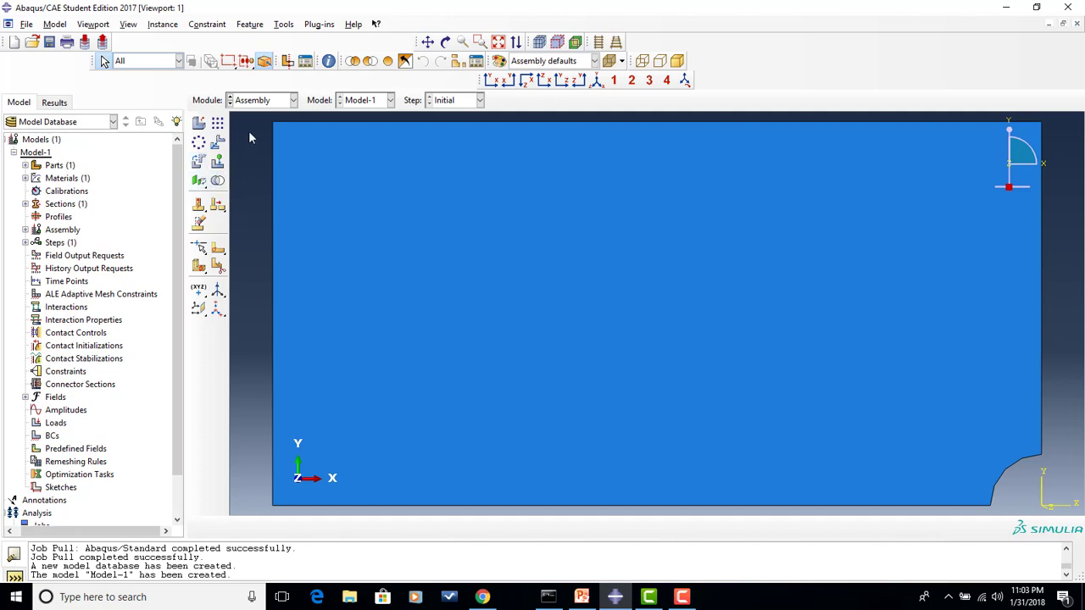
In the Step module, create a Static, General step named Loading after the Initial step.
{"action": "left_click", "coordinate": [282, 101]}
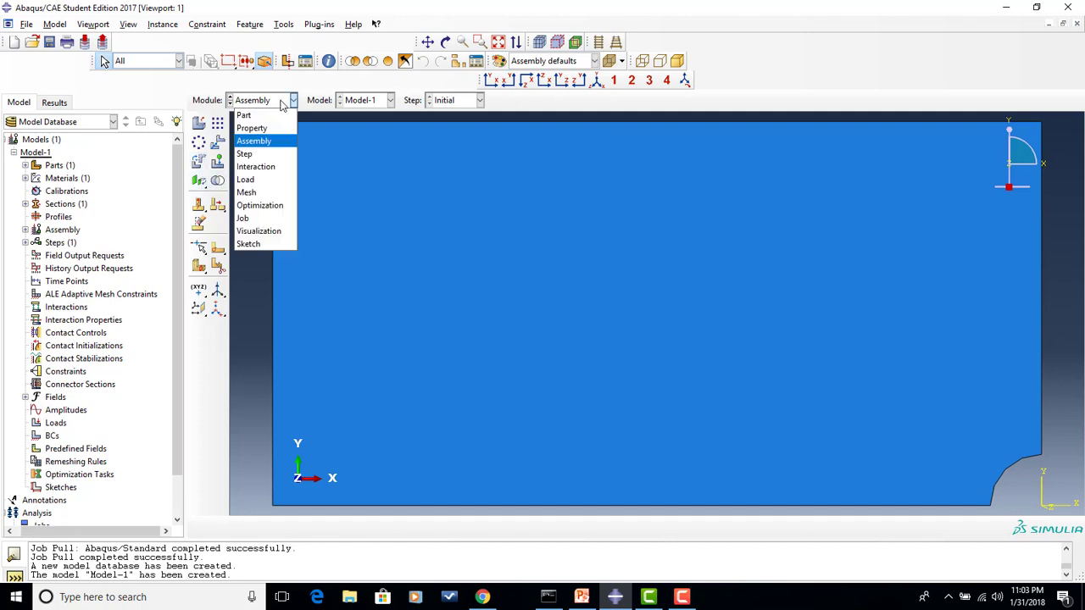
{"action": "left_click", "coordinate": [262, 155]}
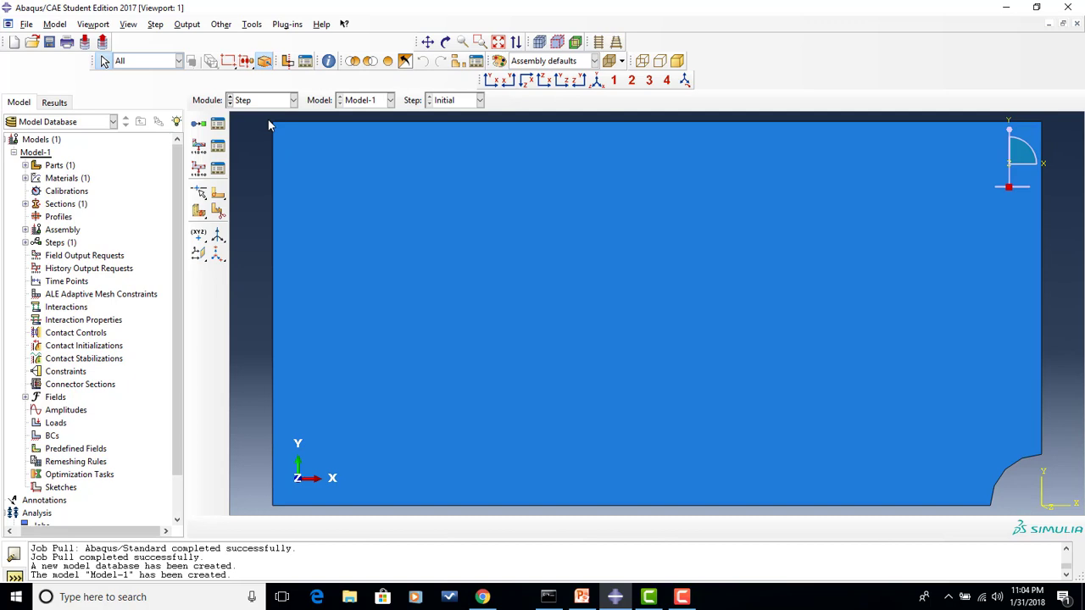
{"action": "left_click", "coordinate": [206, 126]}
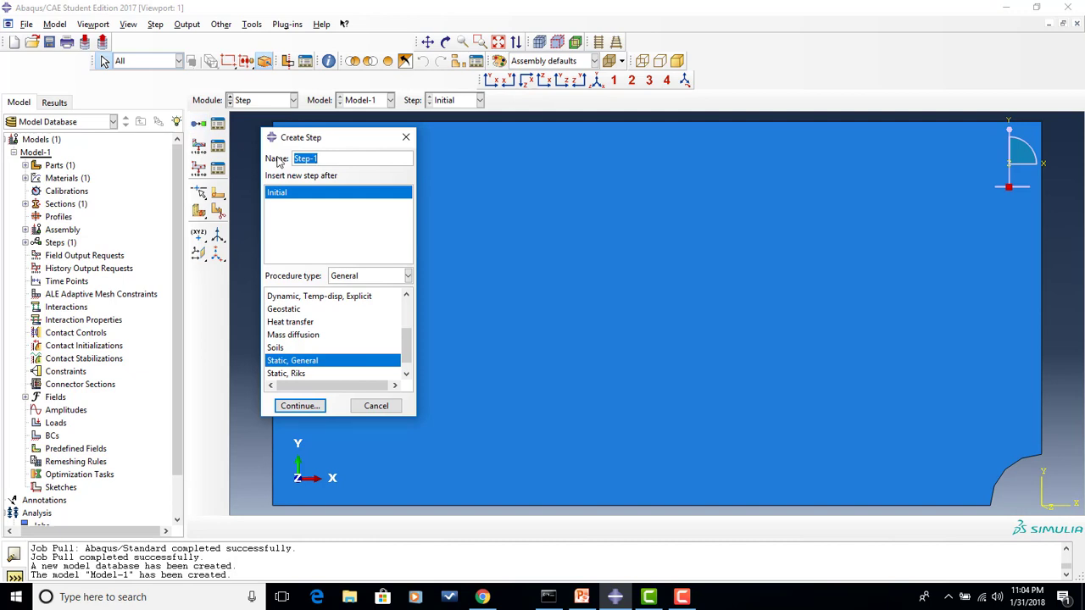
{"action": "type", "text": "Loading"}
{"action": "left_click", "coordinate": [299, 406]}
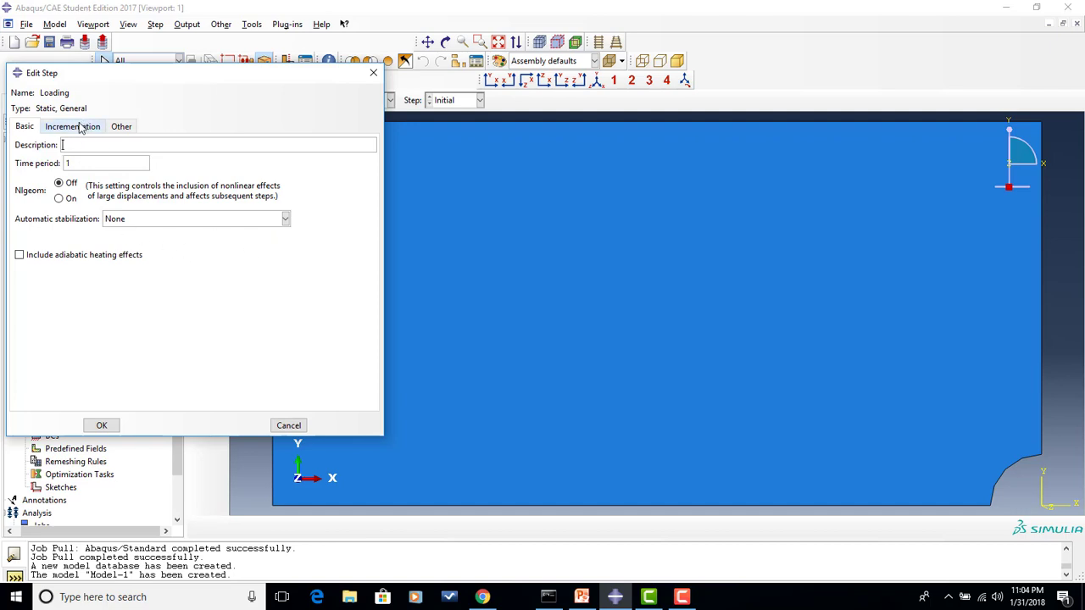
Set the Loading step's initial and maximum increment sizes to 0.2 and save the step.
{"action": "left_click", "coordinate": [71, 129]}
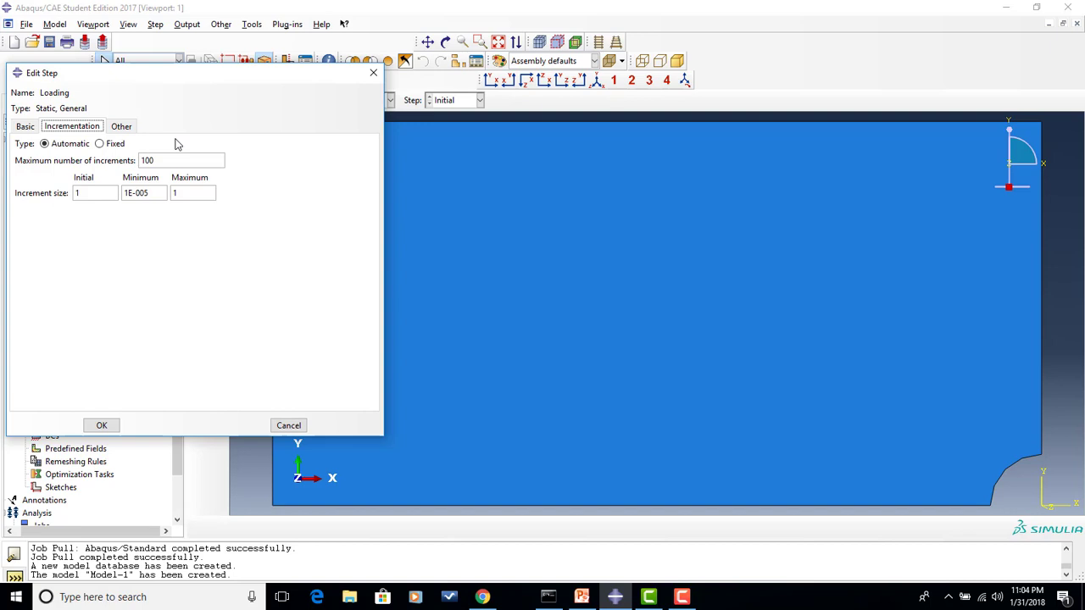
{"action": "double_click", "coordinate": [93, 194]}
{"action": "type", "text": "0.2"}
{"action": "double_click", "coordinate": [178, 194]}
{"action": "type", "text": "0.2"}
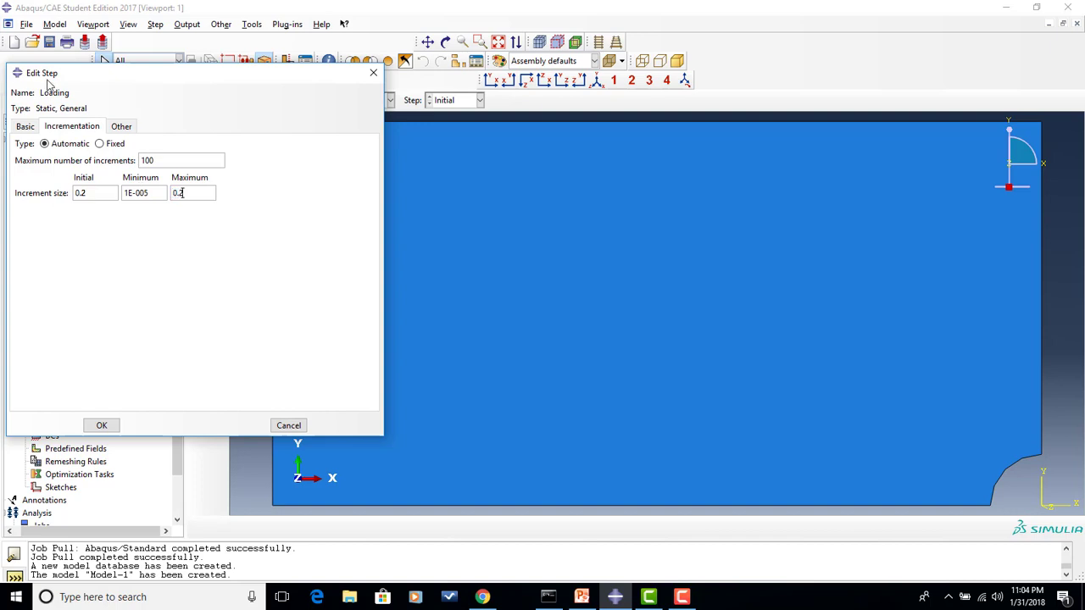
{"action": "left_click", "coordinate": [27, 126]}
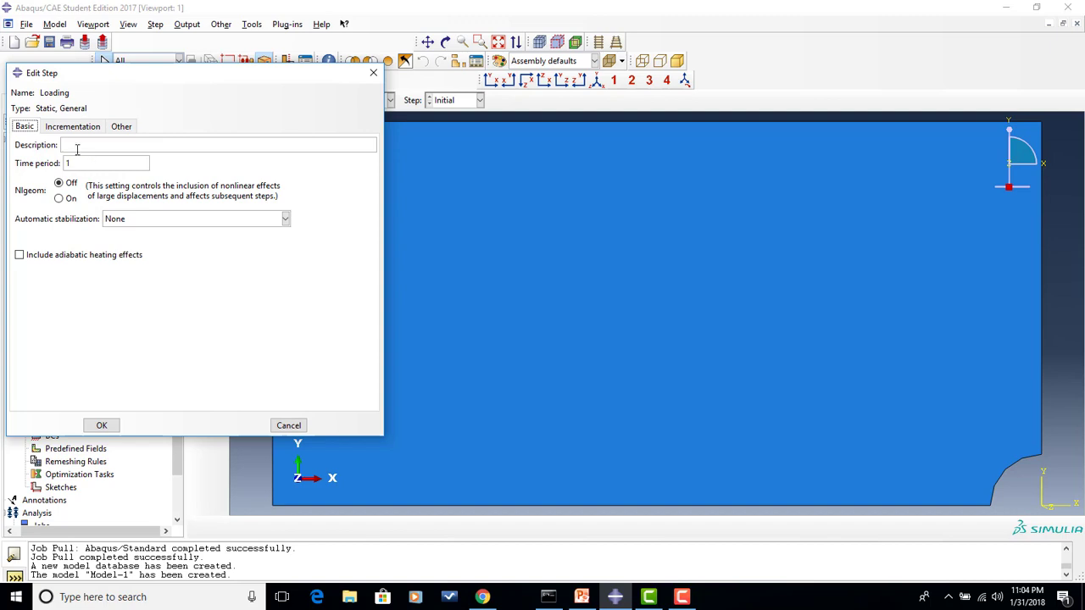
{"action": "left_click", "coordinate": [73, 127]}
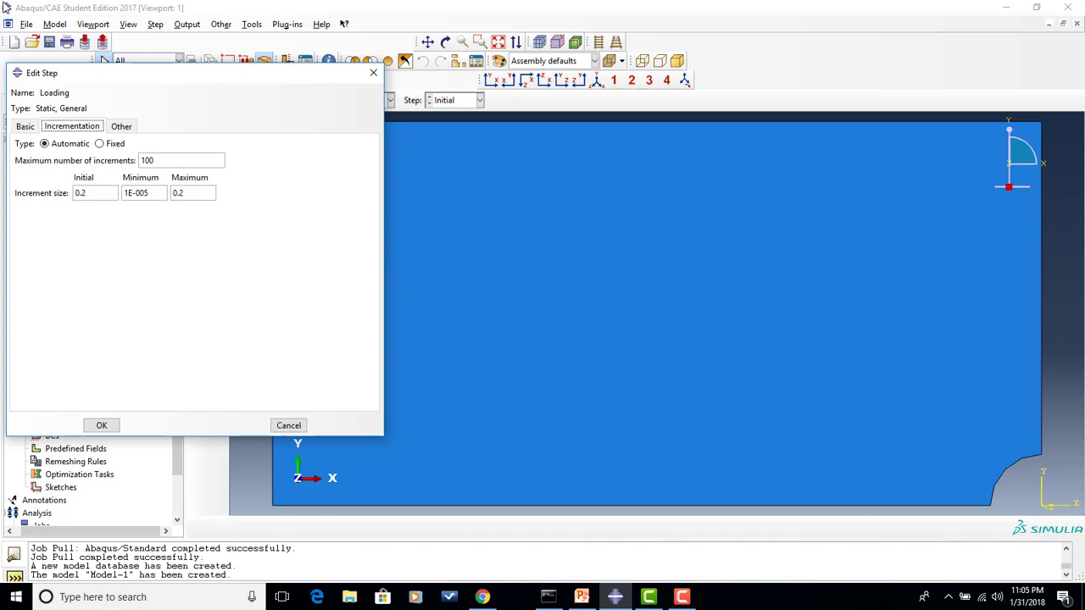
{"action": "left_click", "coordinate": [23, 127]}
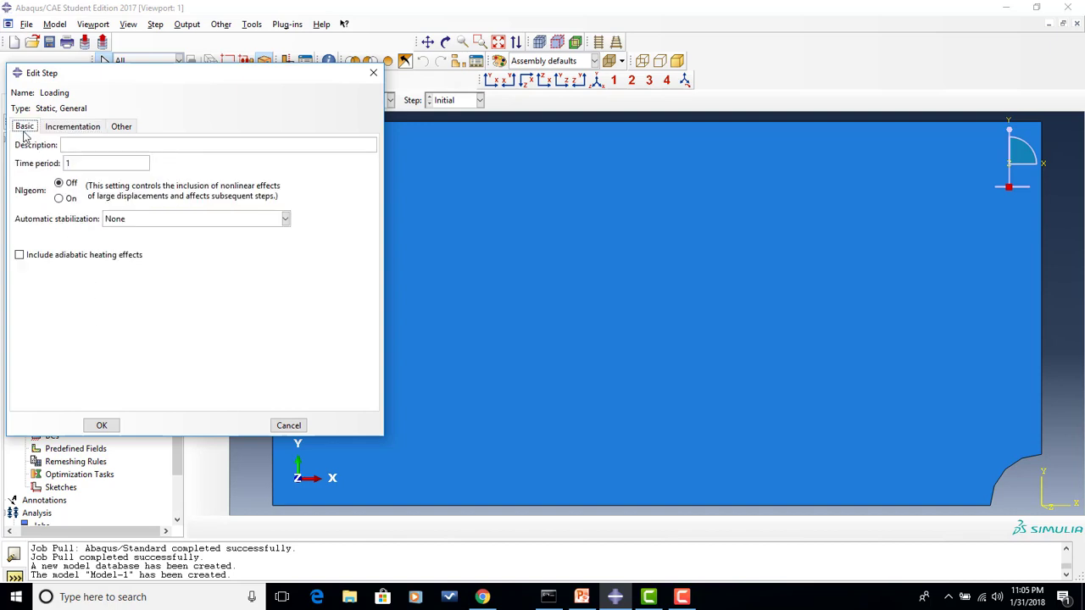
{"action": "left_click", "coordinate": [101, 424]}
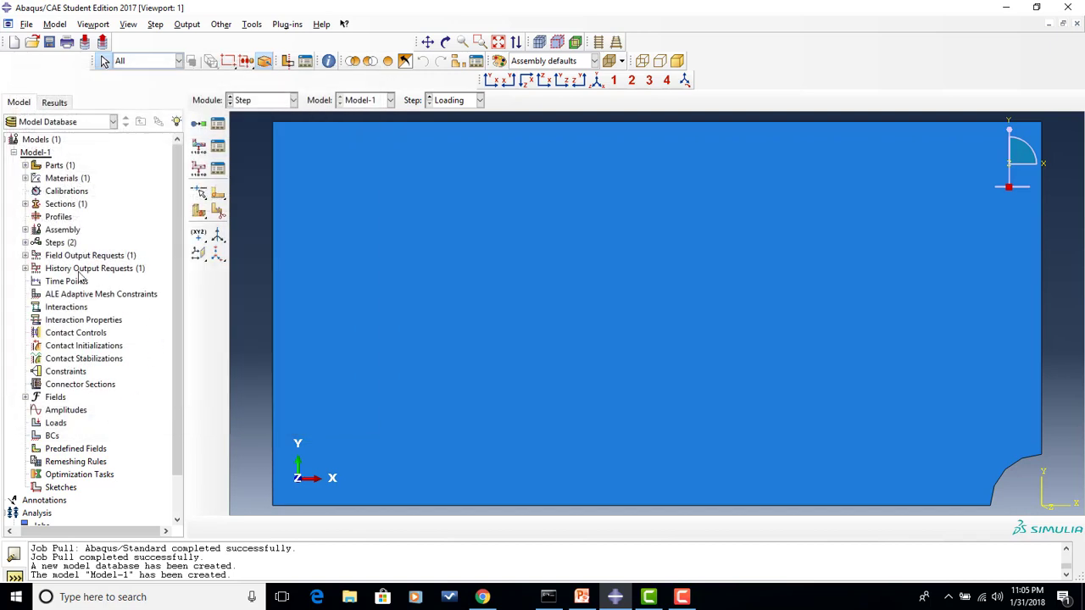
Expand the Steps container in the model tree to review its steps, and look at the Interaction module.
{"action": "left_click", "coordinate": [25, 242]}
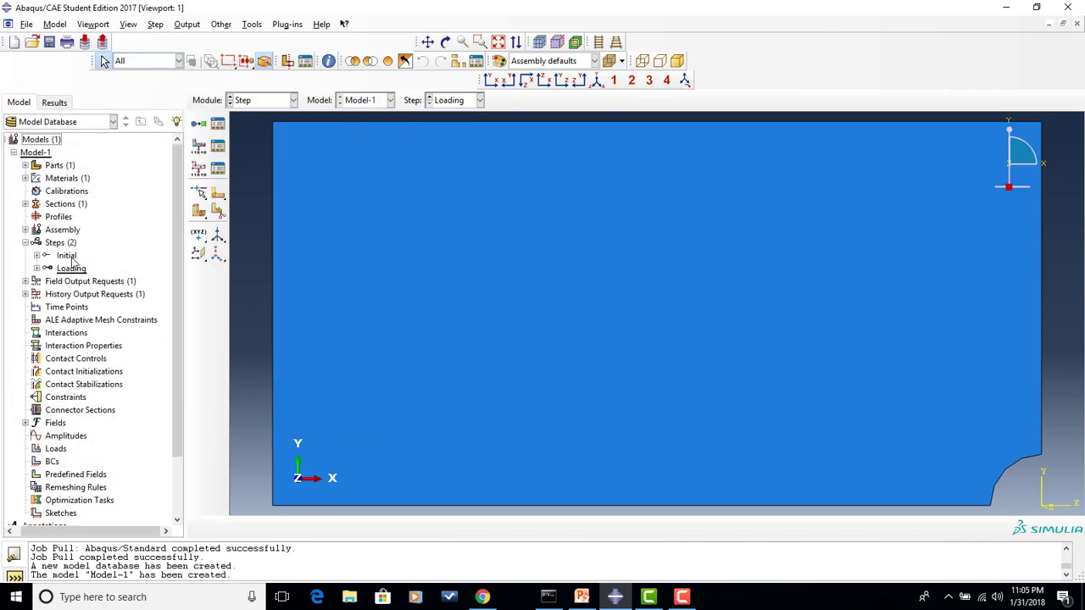
{"action": "mouse_move", "coordinate": [74, 271]}
{"action": "left_click", "coordinate": [281, 100]}
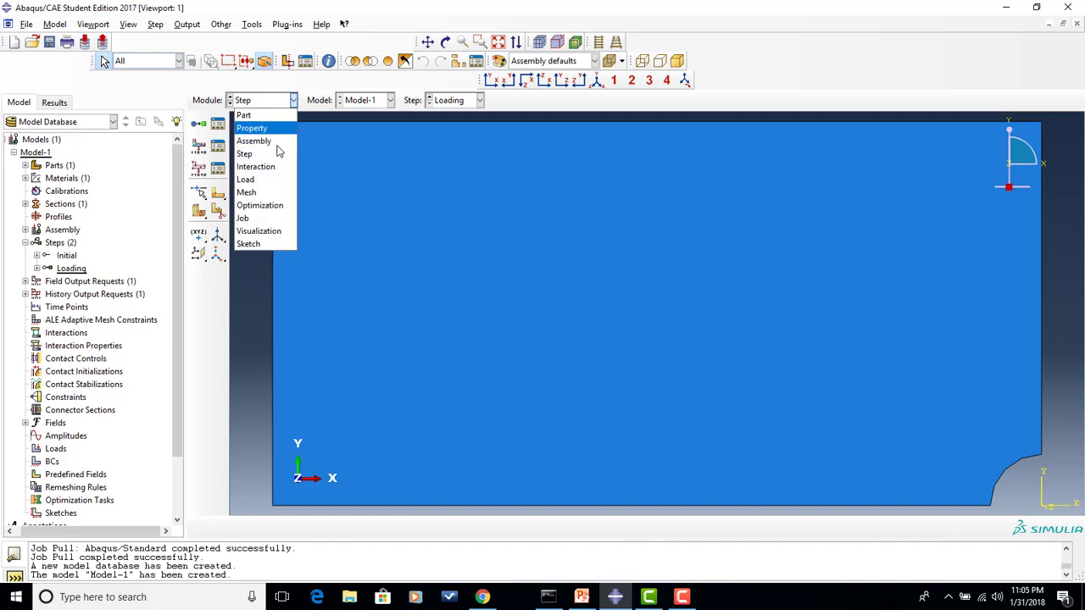
{"action": "left_click", "coordinate": [272, 169]}
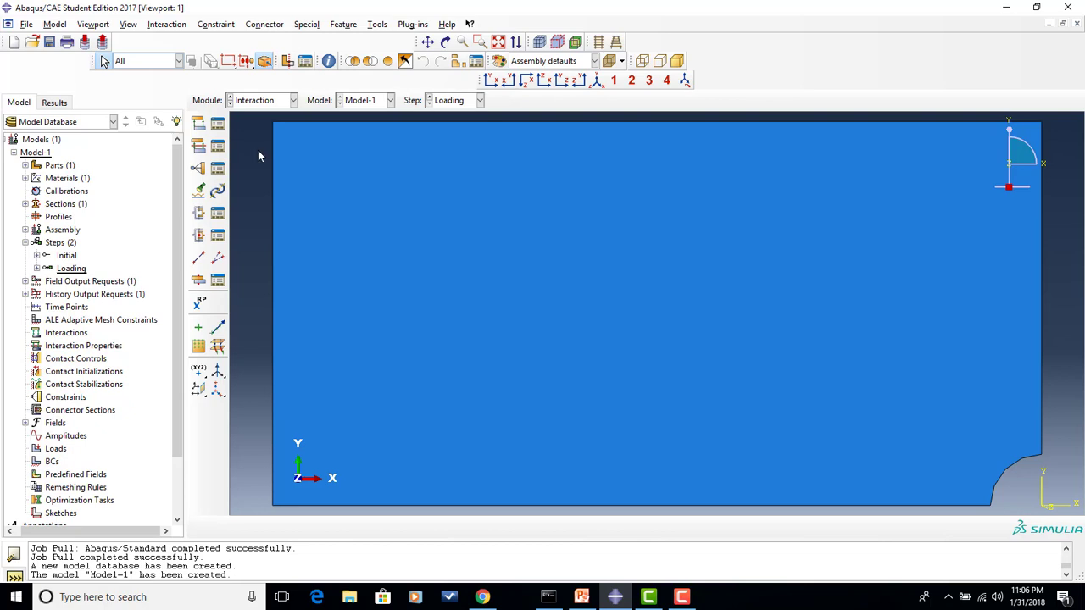
In the Load module, create a symmetry boundary condition named XSym in the Loading step, applying XSYMM to the plate's right vertical edge.
{"action": "left_click", "coordinate": [265, 104]}
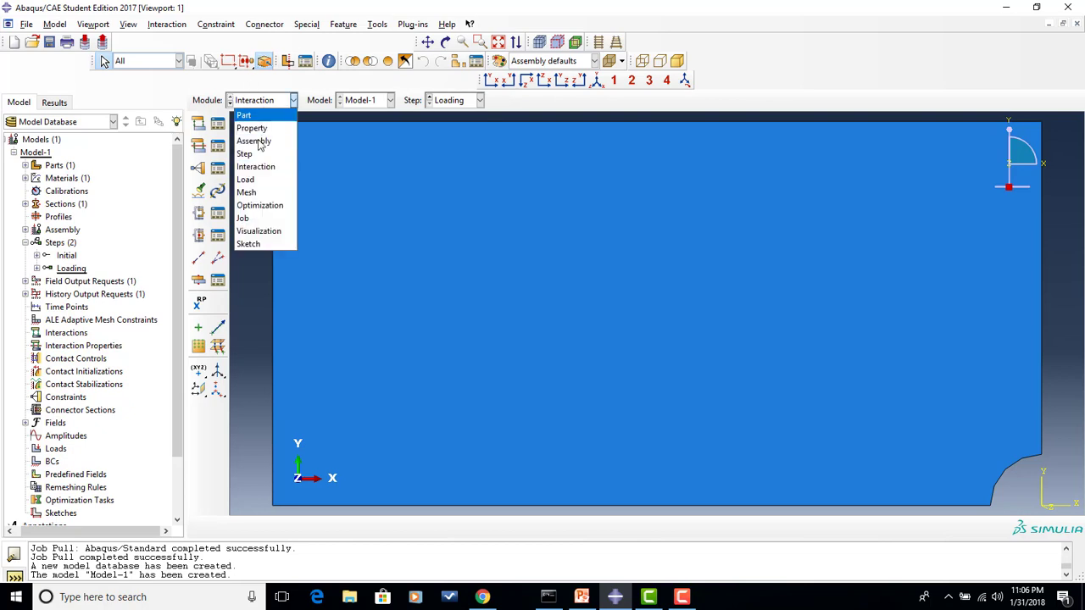
{"action": "left_click", "coordinate": [245, 179]}
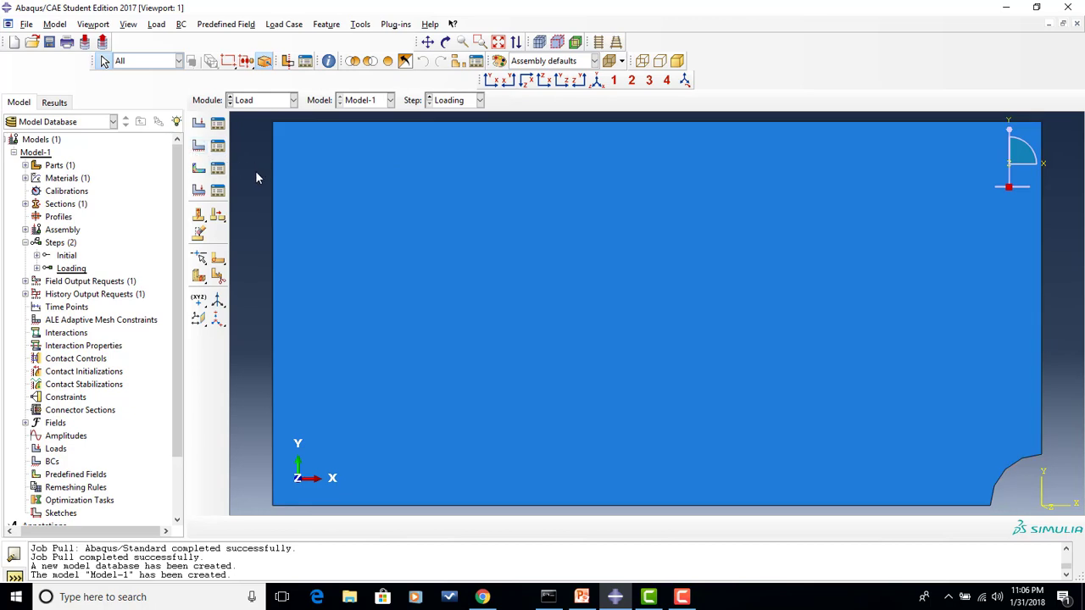
{"action": "scroll", "coordinate": [259, 178], "scroll_direction": "down", "scroll_amount": 2}
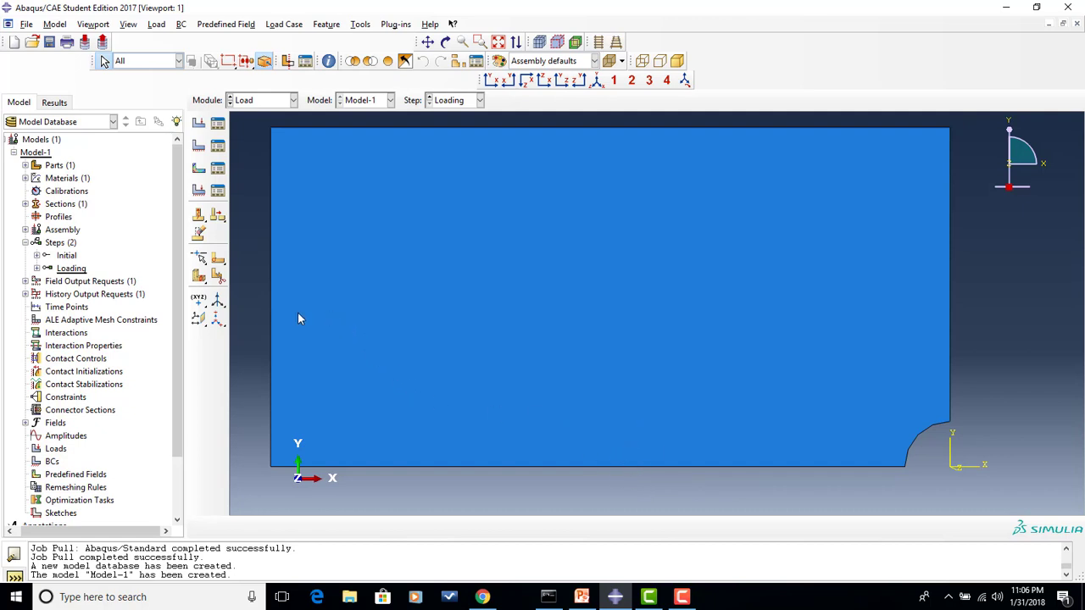
{"action": "left_click", "coordinate": [197, 149]}
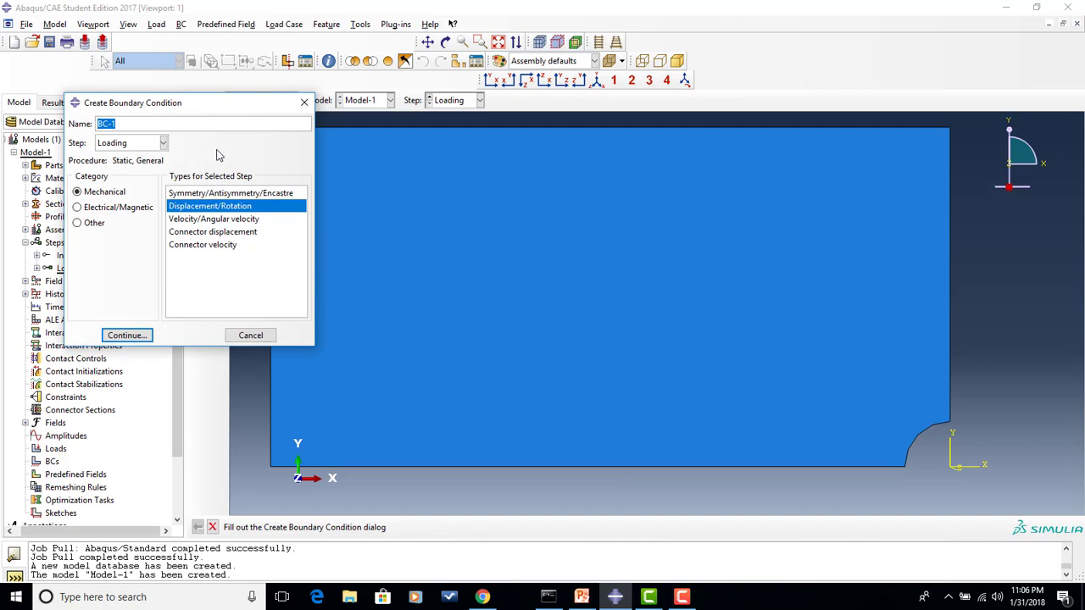
{"action": "type", "text": "XSym"}
{"action": "left_click", "coordinate": [220, 193]}
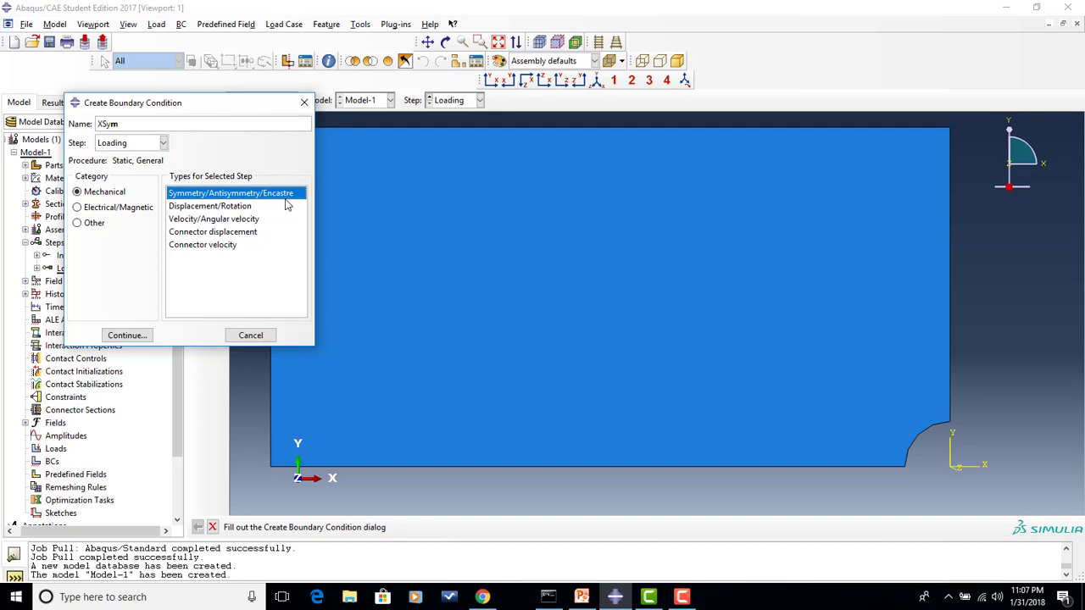
{"action": "left_click", "coordinate": [127, 335]}
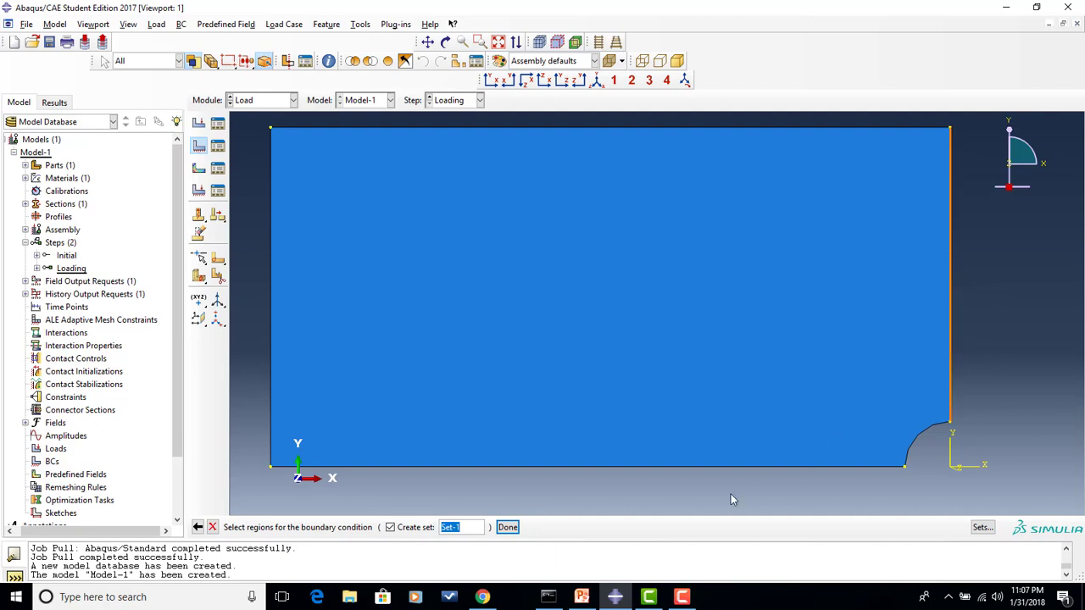
{"action": "left_click", "coordinate": [507, 528]}
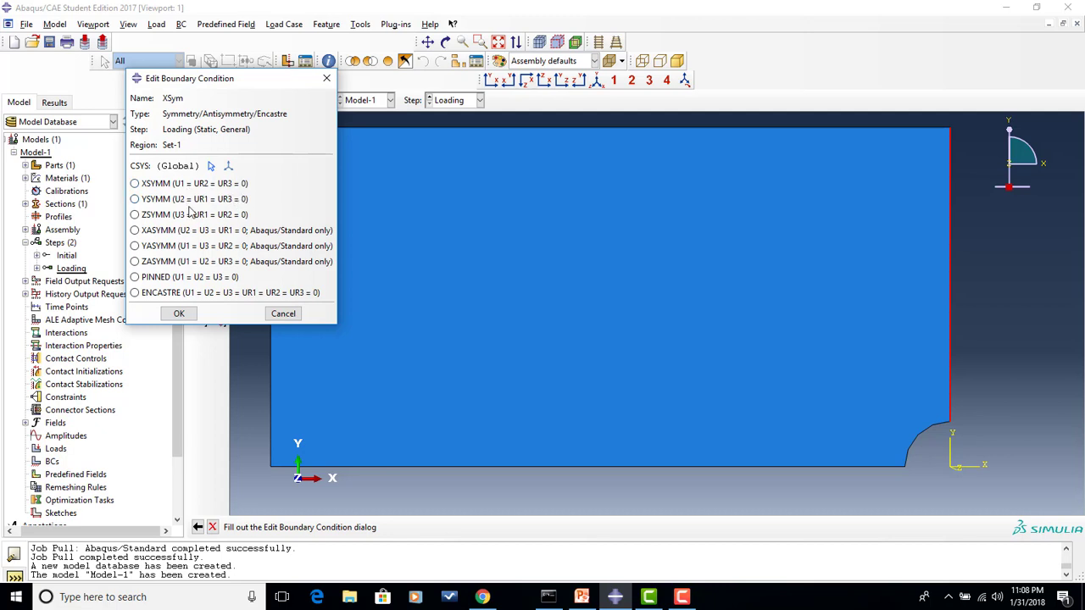
{"action": "left_click", "coordinate": [138, 185]}
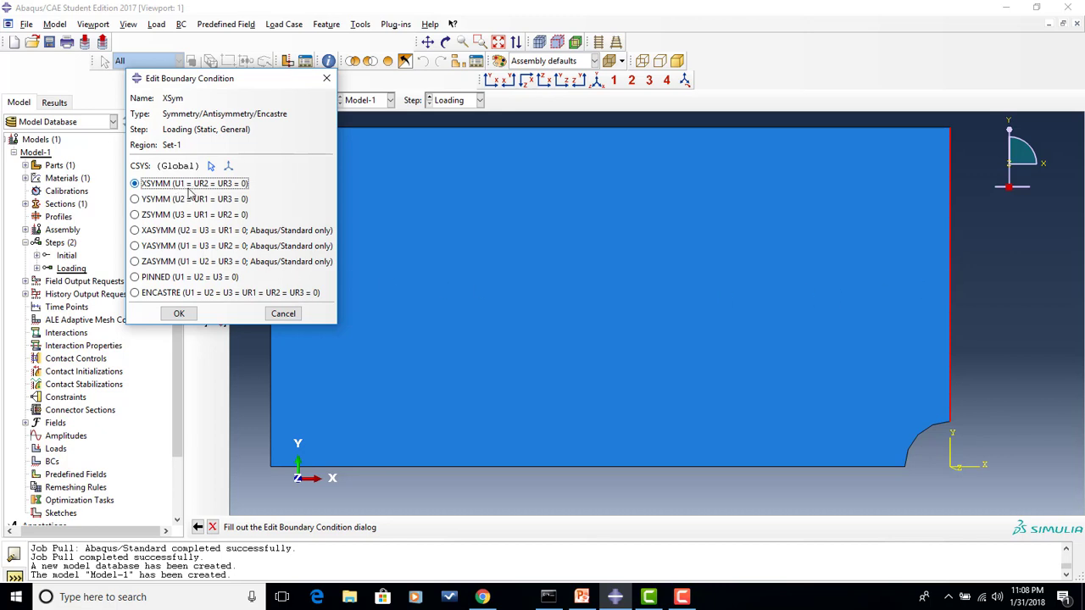
{"action": "left_click", "coordinate": [179, 313]}
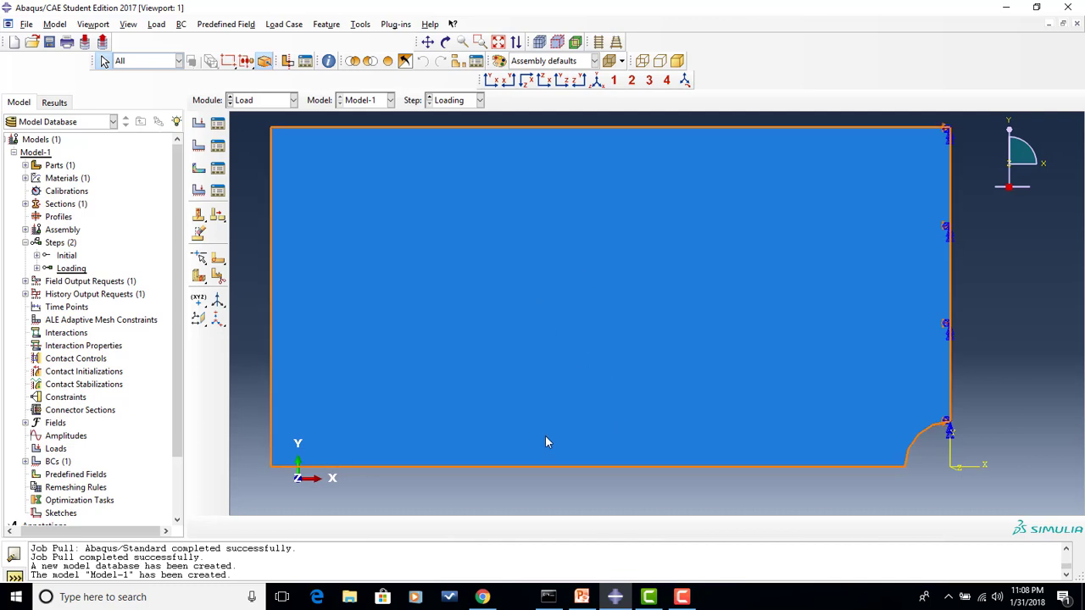
Create a symmetry boundary condition named YSym in the Loading step, applying YSYMM to the plate's bottom edge.
{"action": "left_click", "coordinate": [197, 149]}
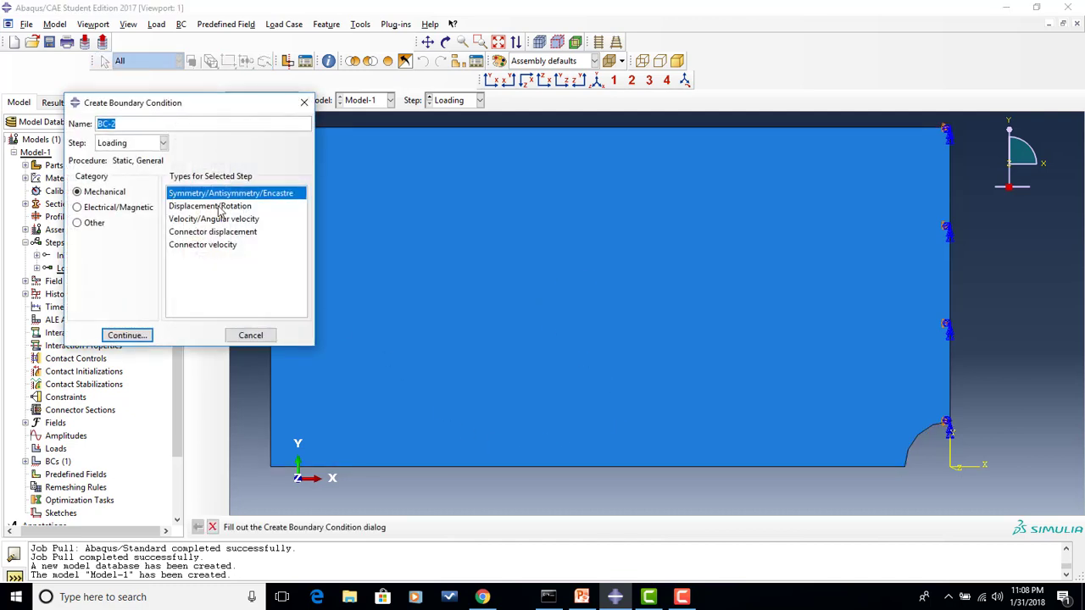
{"action": "type", "text": "YSym"}
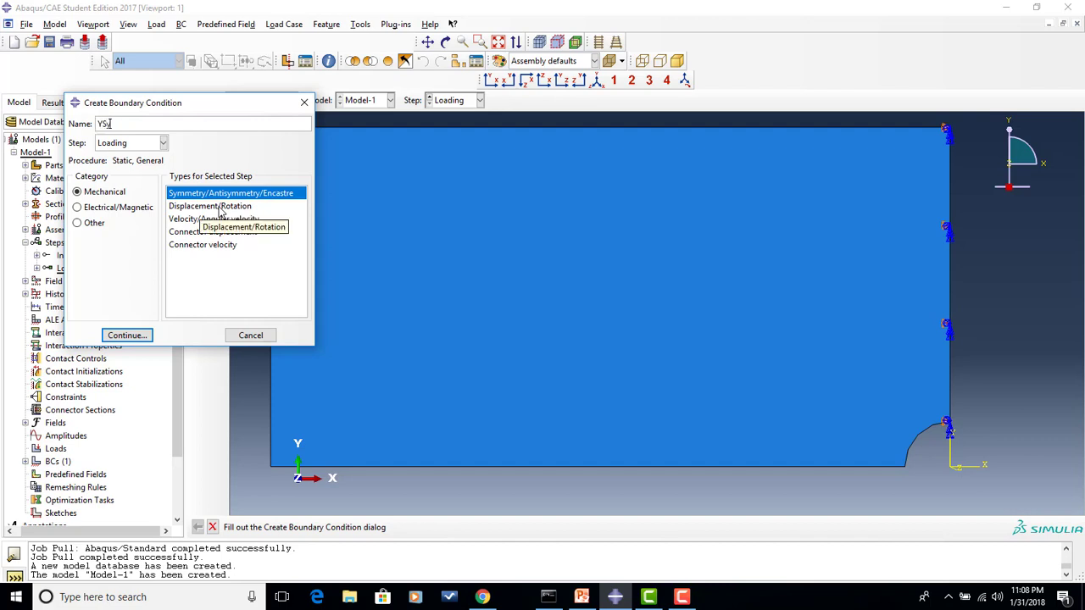
{"action": "left_click", "coordinate": [129, 336]}
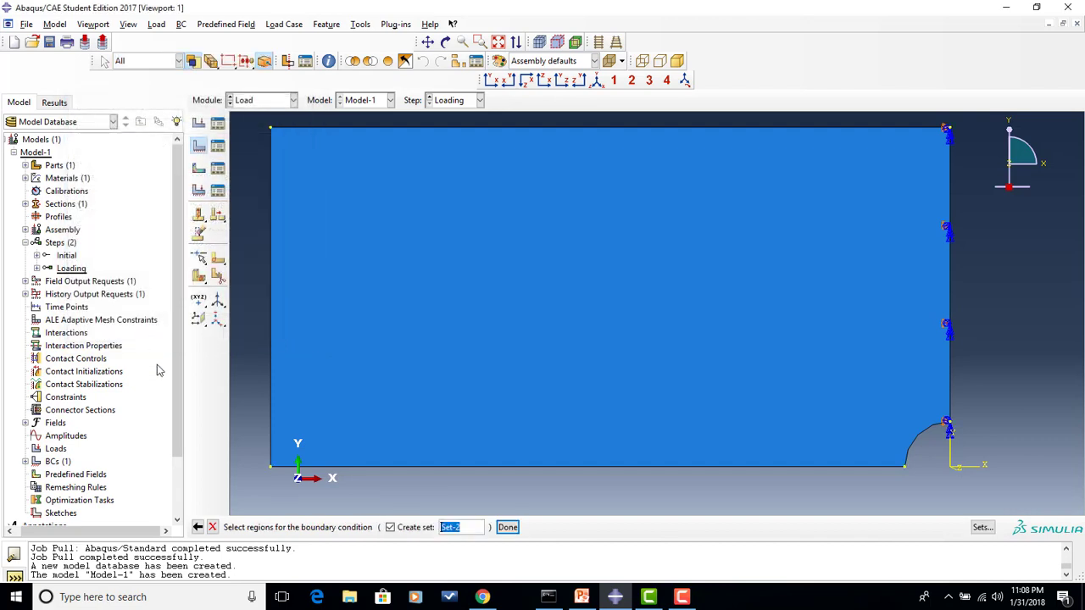
{"action": "left_click", "coordinate": [552, 463]}
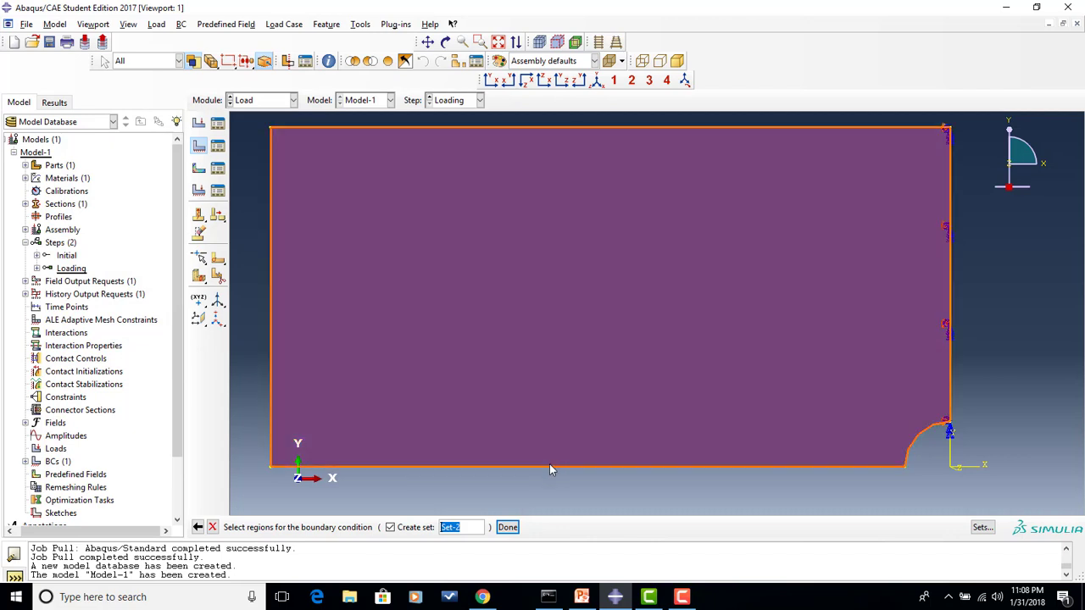
{"action": "left_click", "coordinate": [549, 466]}
{"action": "left_click", "coordinate": [548, 479]}
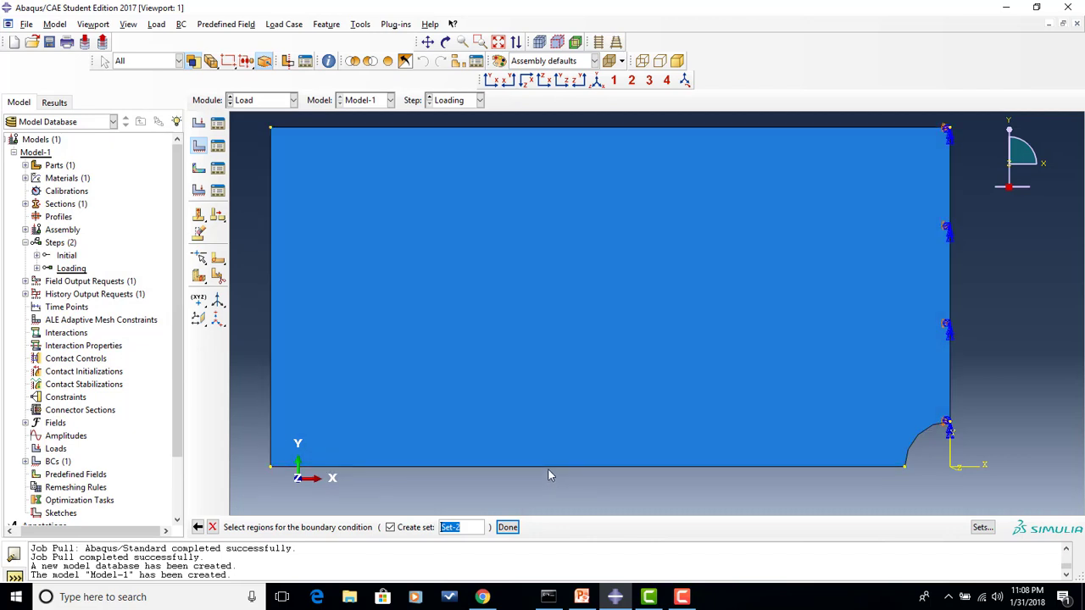
{"action": "left_click", "coordinate": [509, 527]}
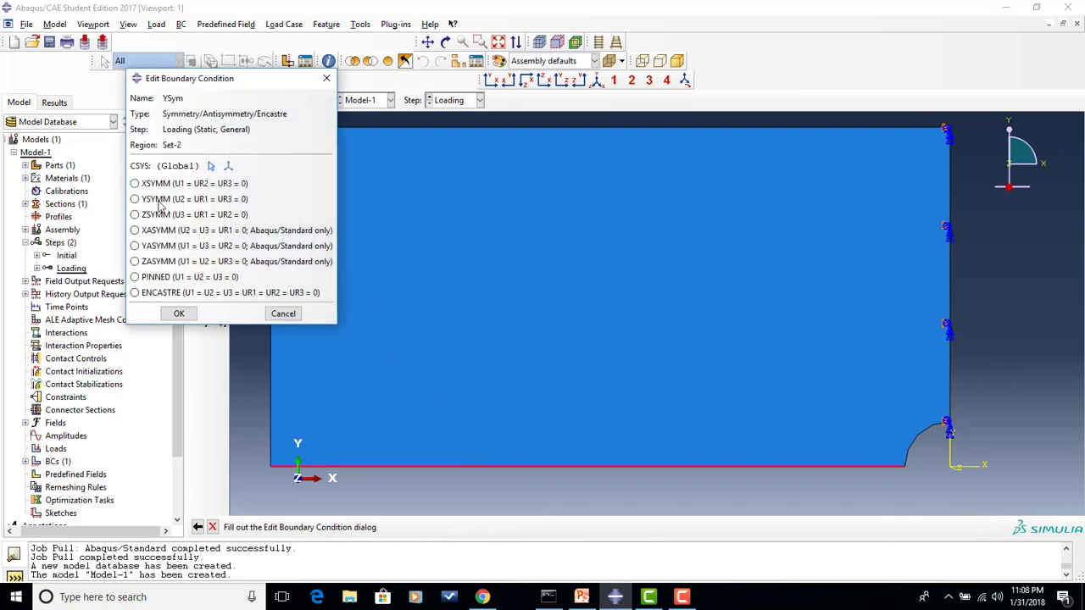
{"action": "left_click", "coordinate": [162, 200]}
{"action": "left_click", "coordinate": [179, 315]}
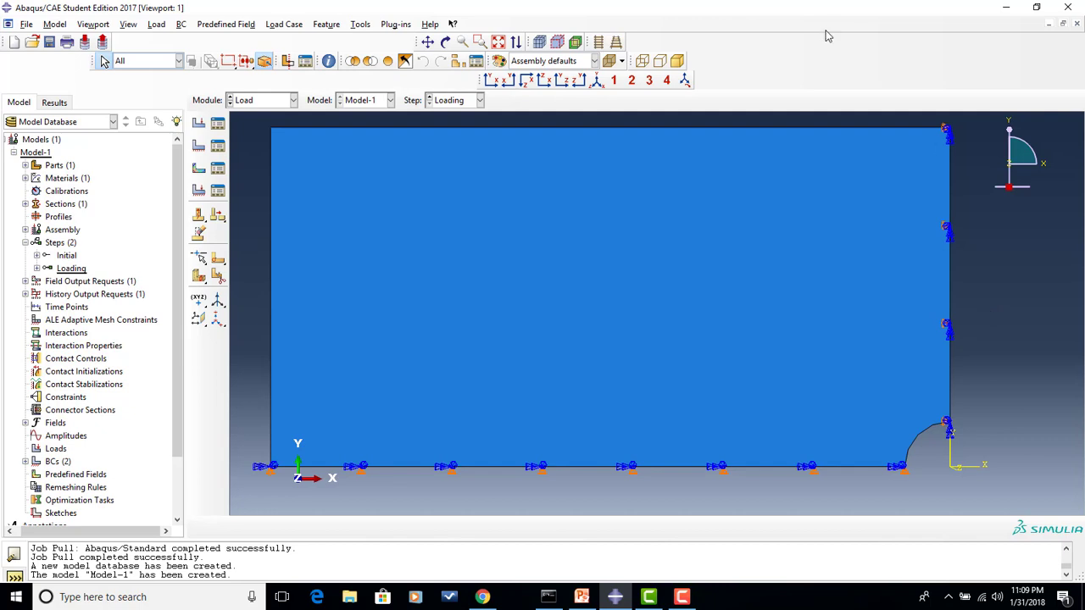
Check the workshop slide in PowerPoint, return to Abaqus/CAE, and start a Displacement/Rotation condition named Tension in the Loading step on the plate's left vertical edge.
{"action": "left_click", "coordinate": [591, 602]}
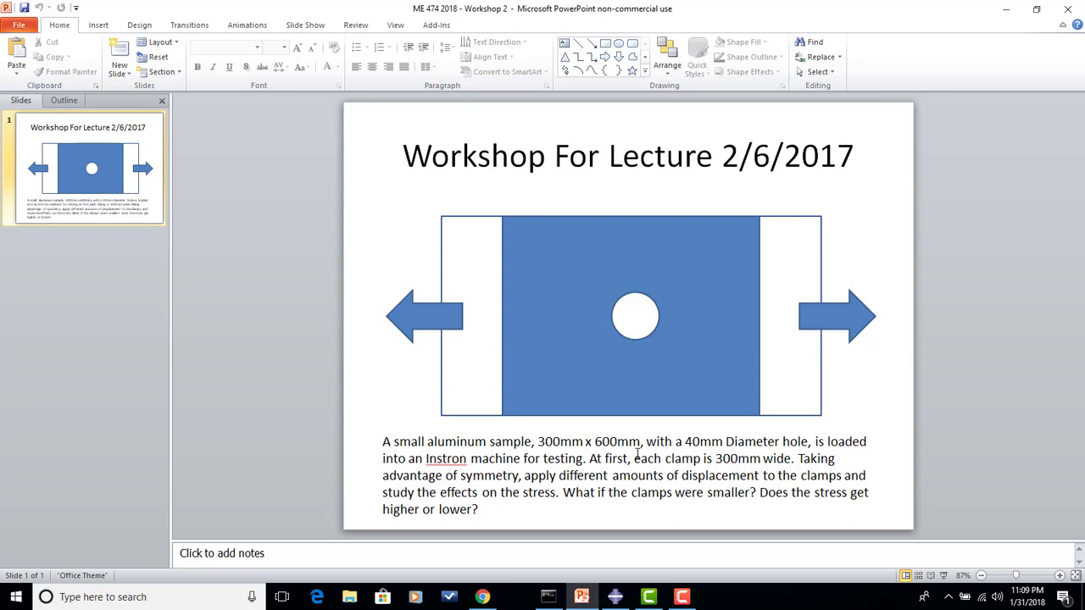
{"action": "left_click", "coordinate": [613, 598]}
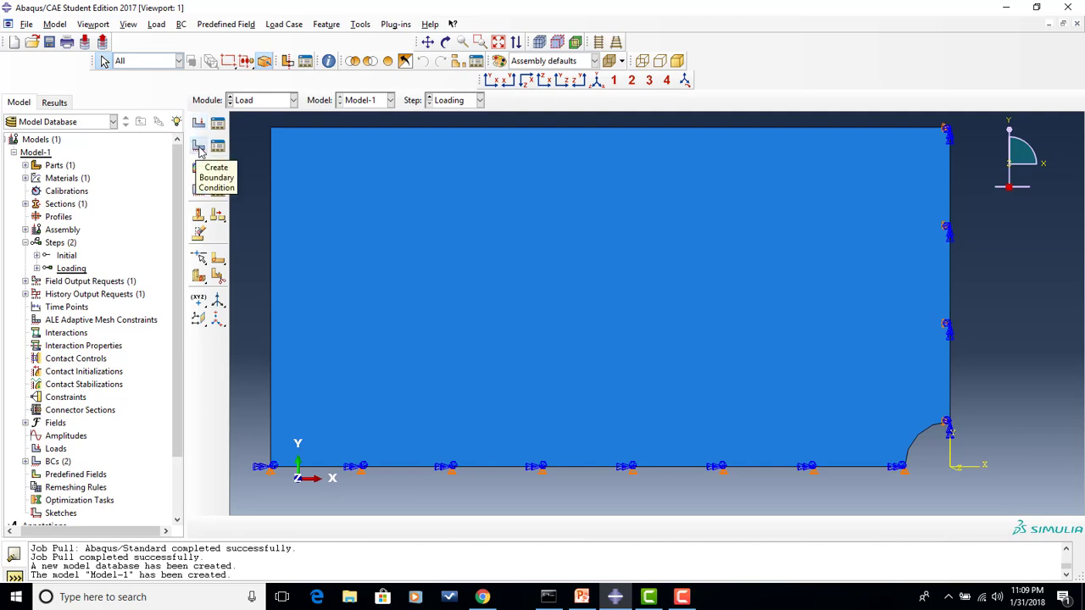
{"action": "left_click", "coordinate": [200, 148]}
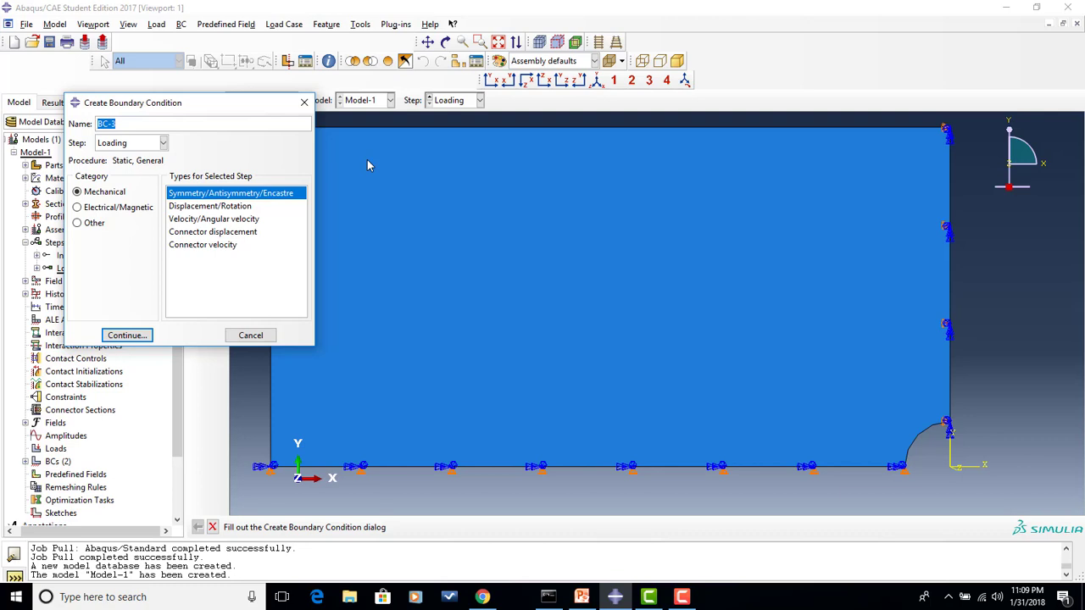
{"action": "type", "text": "Tension"}
{"action": "left_click", "coordinate": [236, 207]}
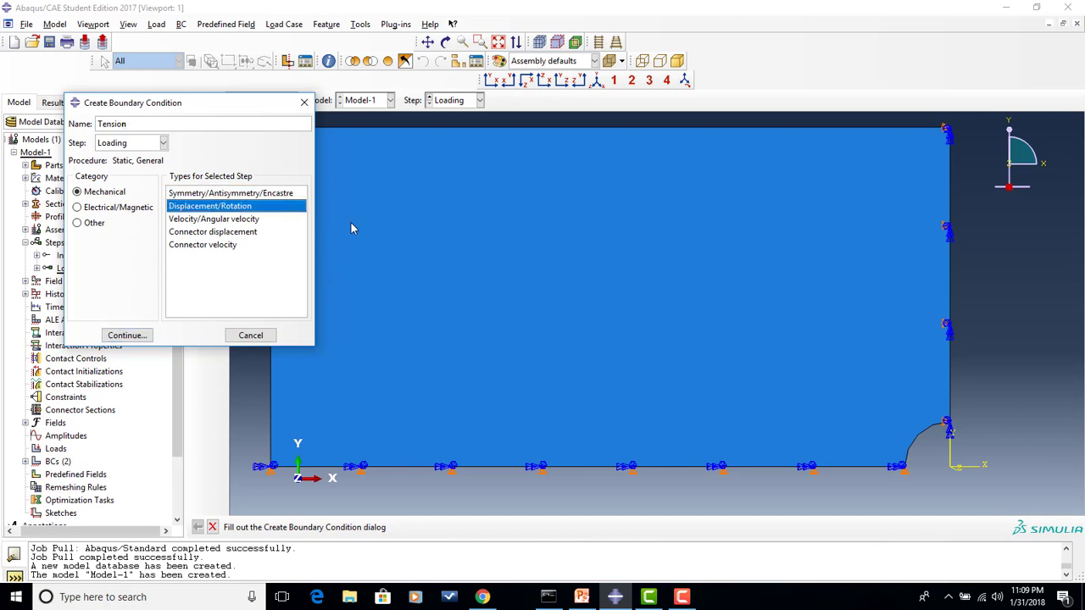
{"action": "left_click", "coordinate": [127, 335]}
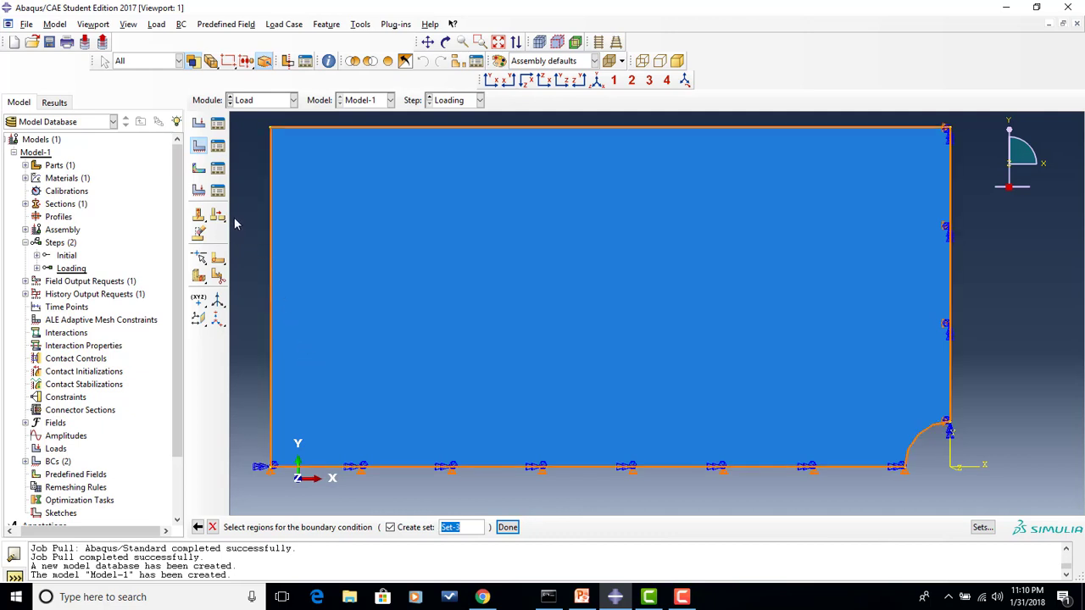
{"action": "left_click", "coordinate": [237, 185]}
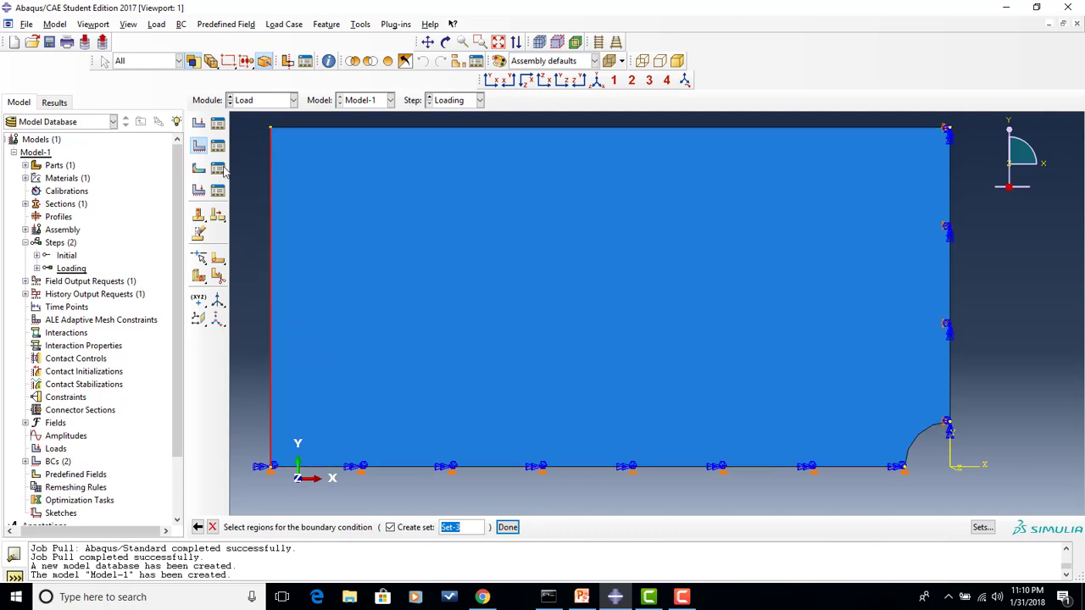
{"action": "left_click", "coordinate": [507, 528]}
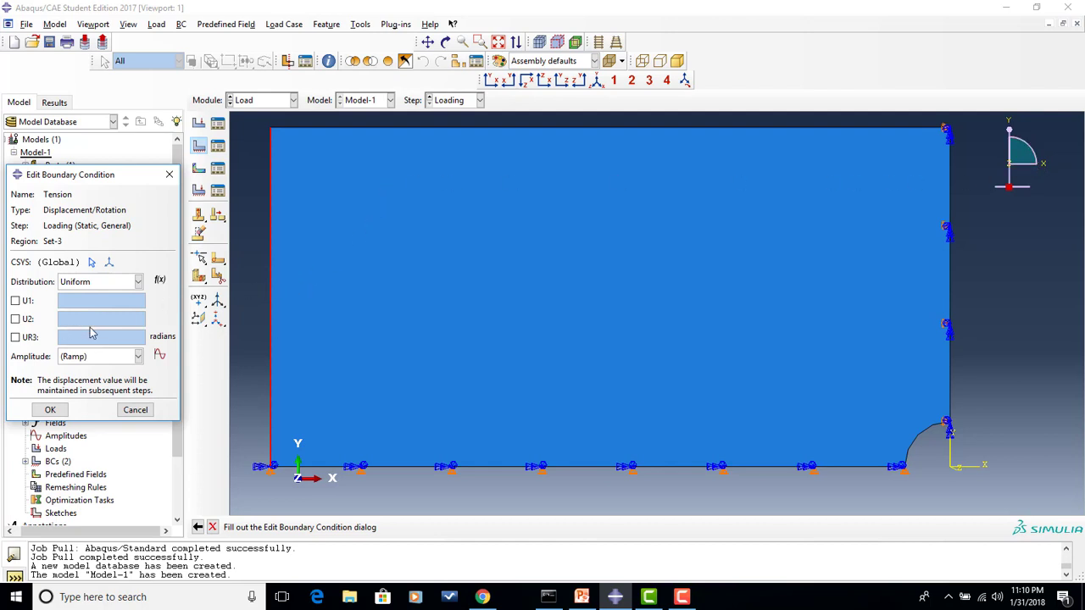
Set the Tension boundary condition's U1 displacement to -20 and save the condition.
{"action": "left_click", "coordinate": [26, 302]}
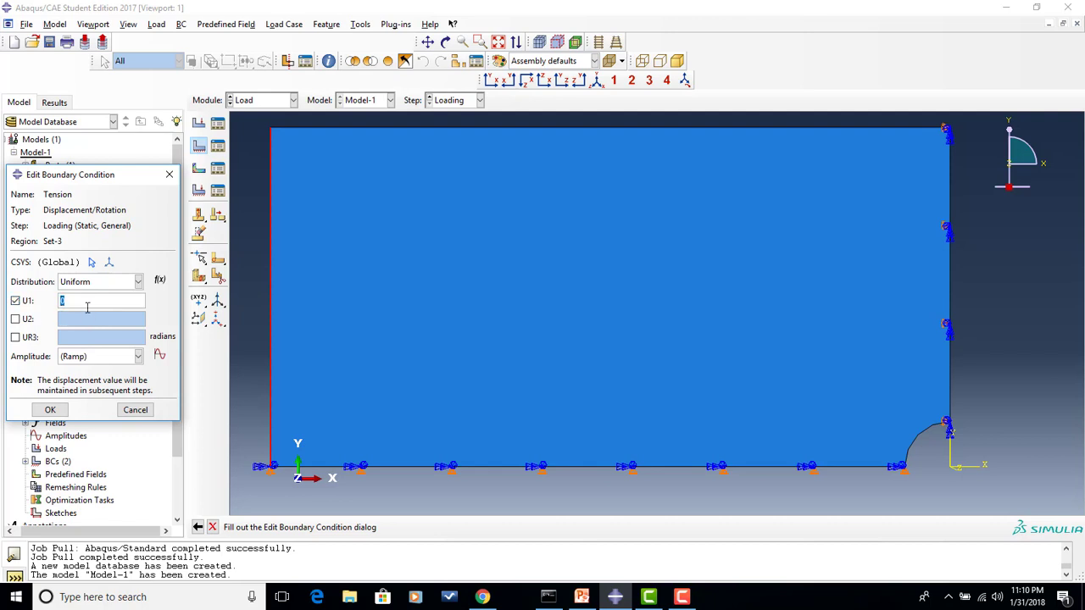
{"action": "type", "text": "-20"}
{"action": "left_click", "coordinate": [49, 410]}
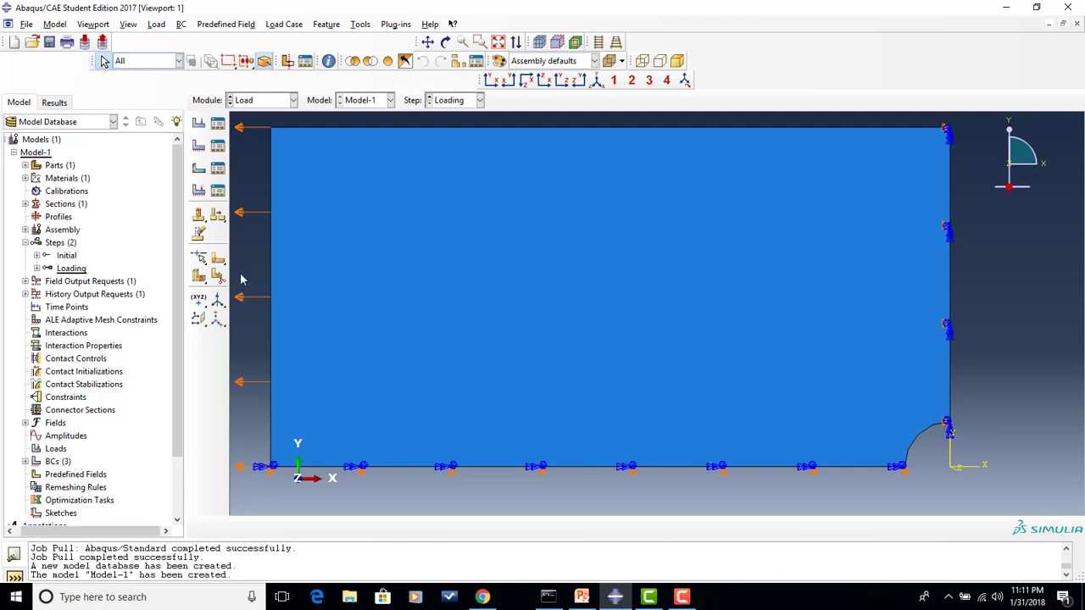
Switch to the Mesh module and make the part Block the object for meshing instead of the assembly.
{"action": "left_click", "coordinate": [280, 101]}
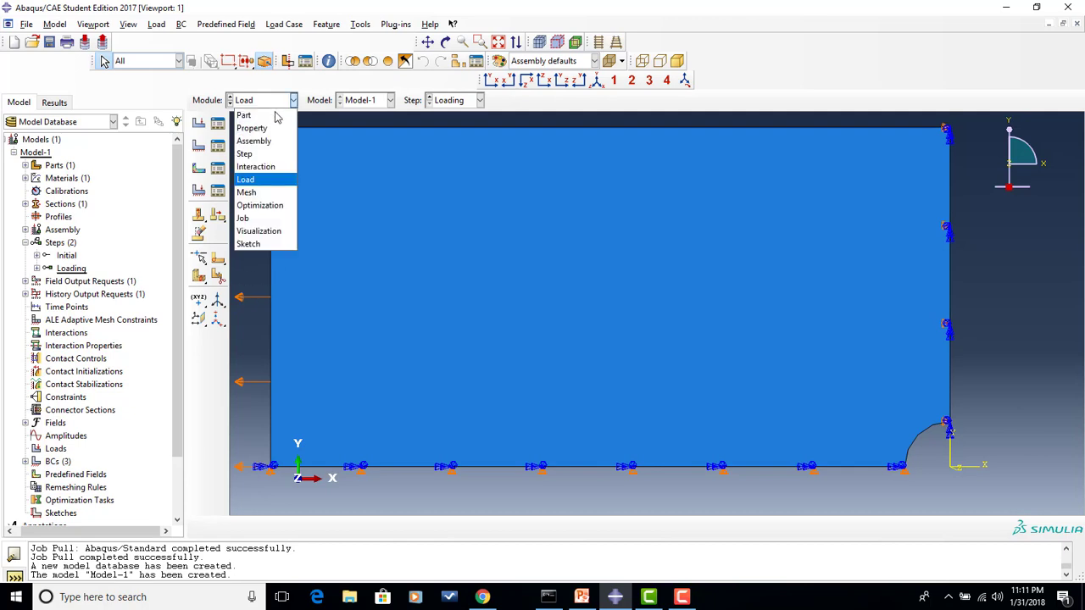
{"action": "left_click", "coordinate": [265, 193]}
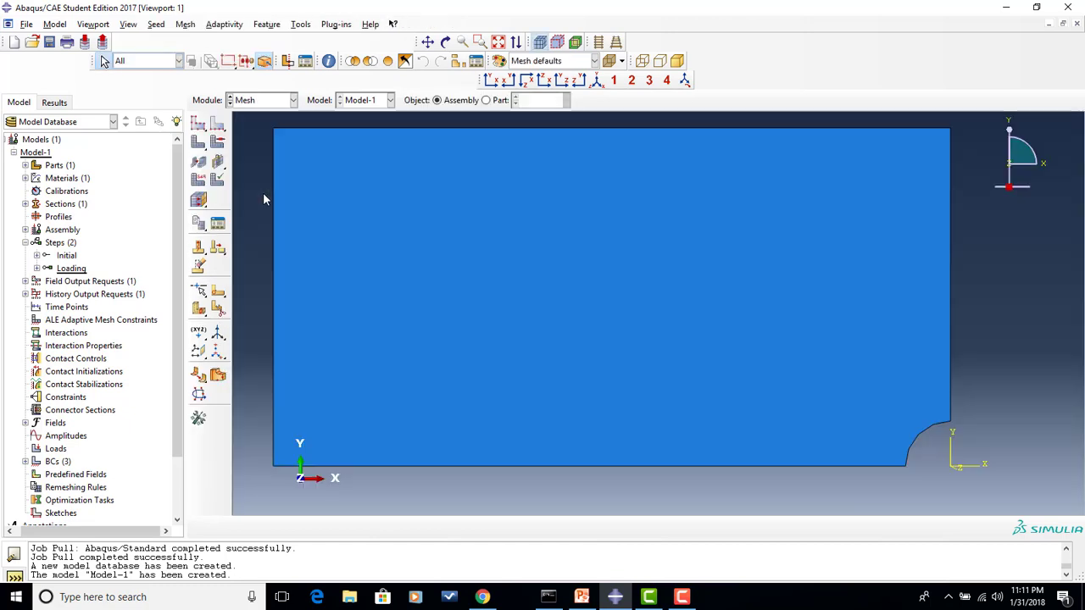
{"action": "left_click", "coordinate": [199, 185]}
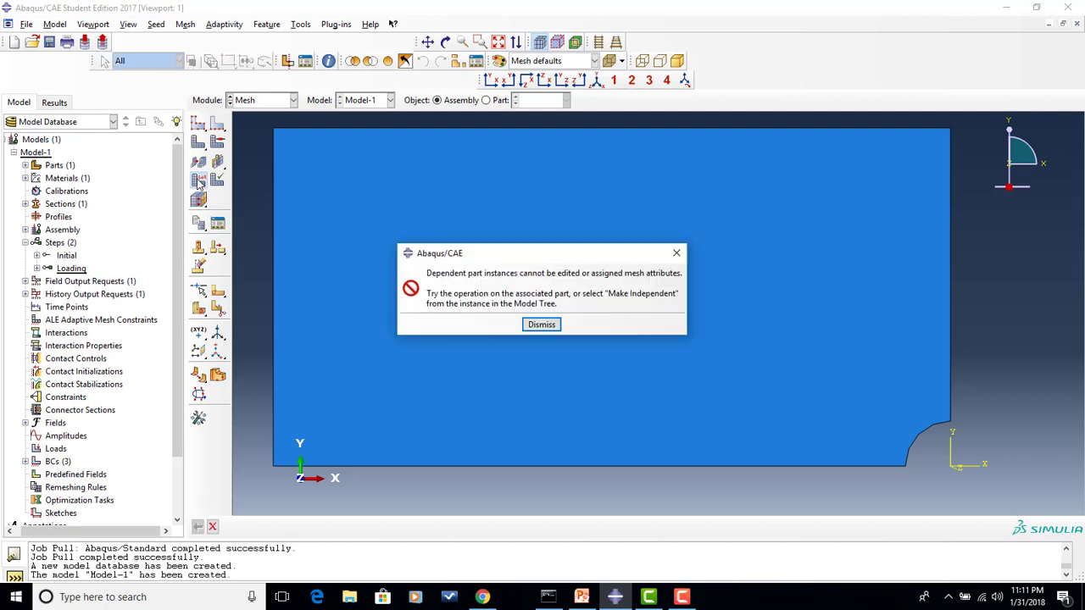
{"action": "left_click", "coordinate": [486, 100]}
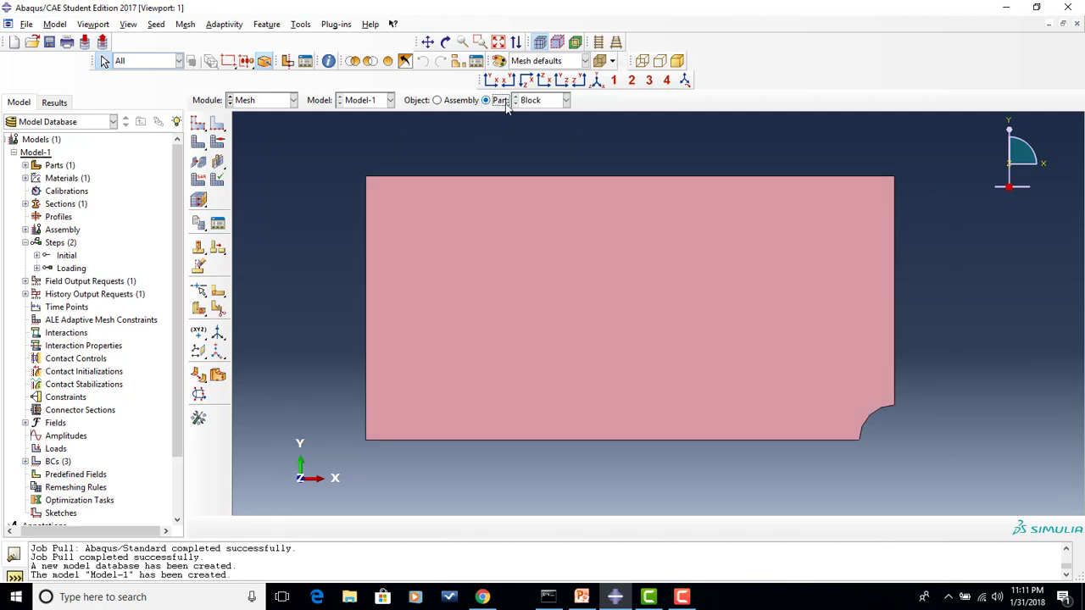
Assign the standard linear Plane Stress element type with reduced integration (CPS4R) to the whole plate face.
{"action": "left_click", "coordinate": [200, 180]}
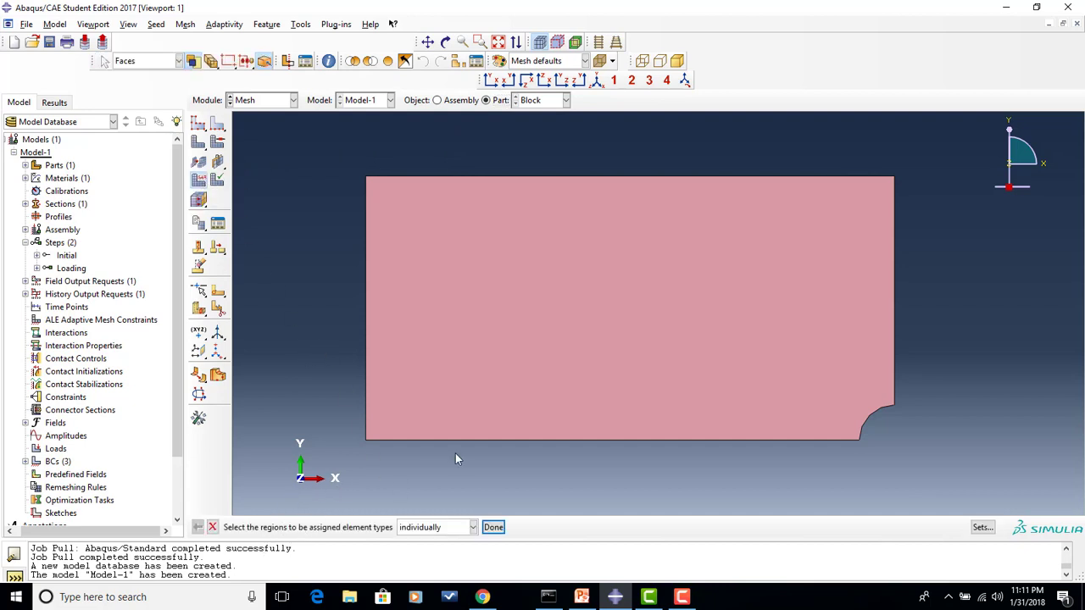
{"action": "left_click", "coordinate": [528, 358]}
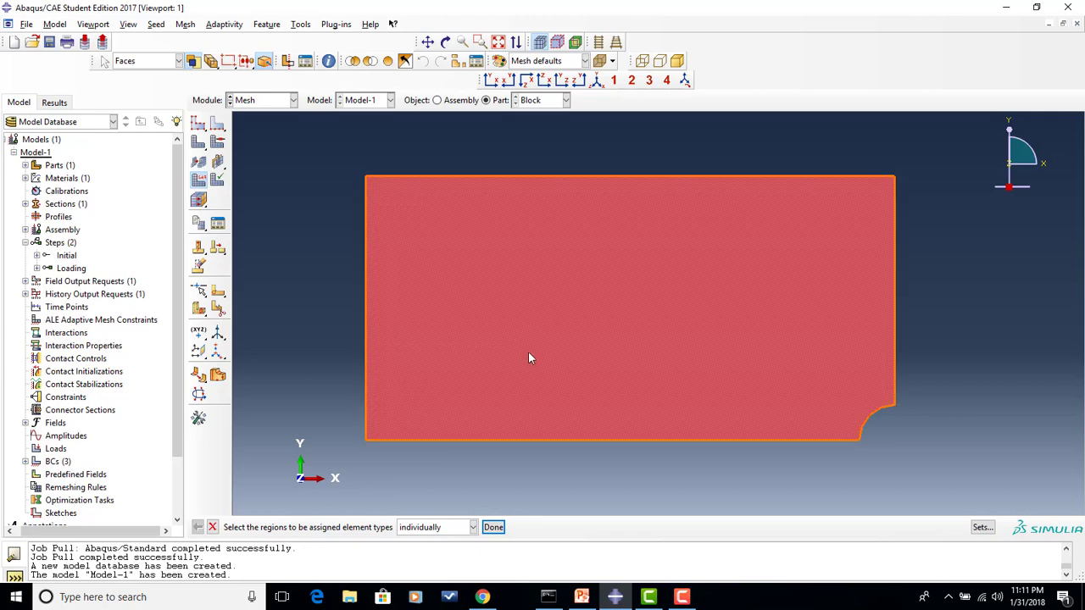
{"action": "left_click", "coordinate": [496, 528]}
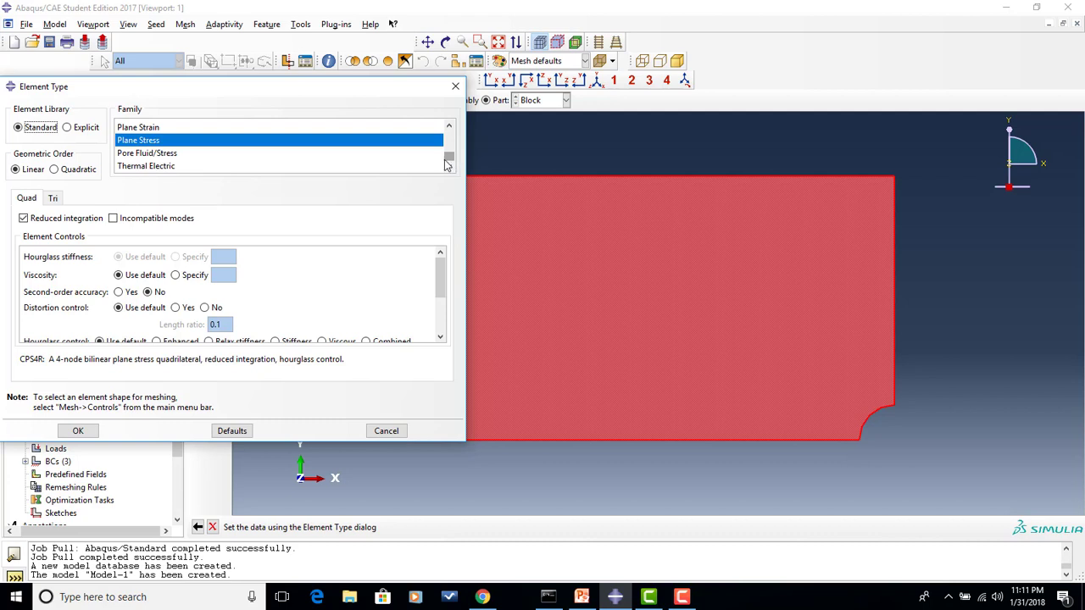
{"action": "mouse_move", "coordinate": [447, 158]}
{"action": "left_mouse_down"}
{"action": "mouse_move", "coordinate": [454, 126]}
{"action": "mouse_move", "coordinate": [454, 172]}
{"action": "left_mouse_up"}
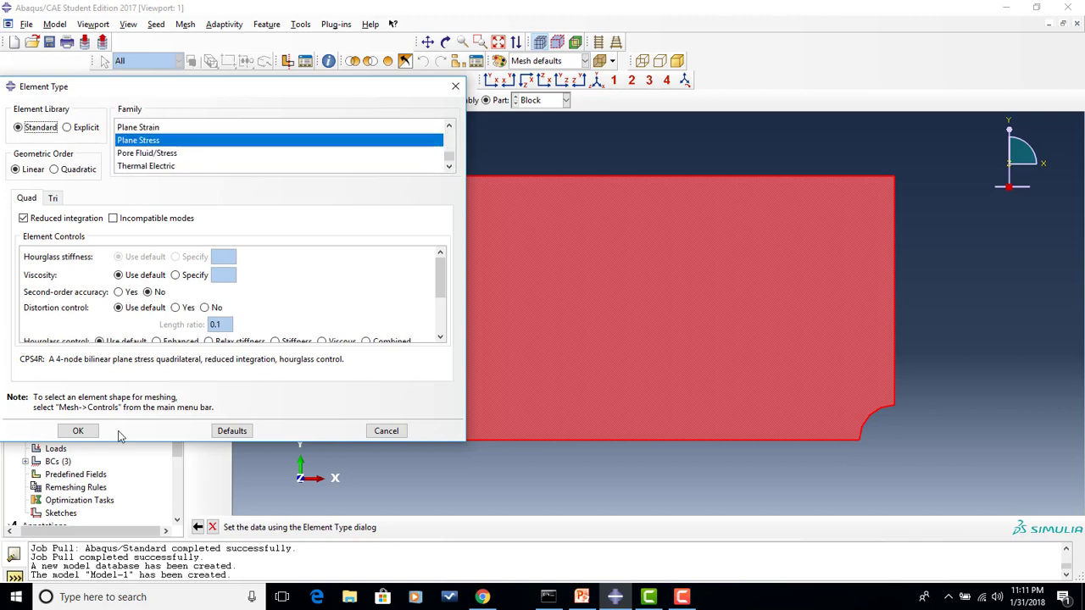
{"action": "left_click", "coordinate": [82, 429]}
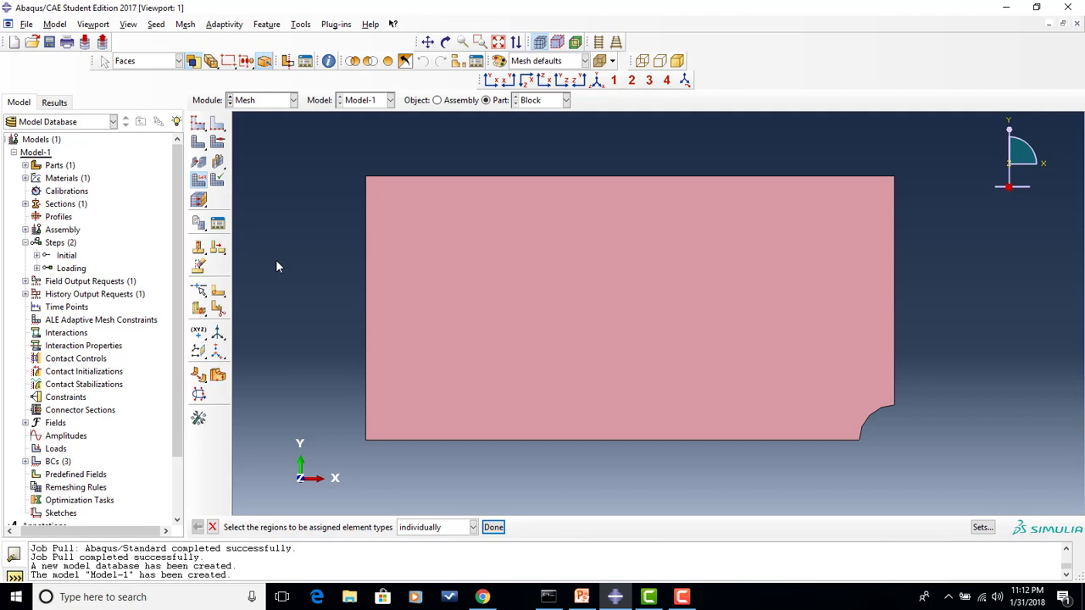
Seed the Block part with an approximate global size of 15 and mesh it.
{"action": "left_click", "coordinate": [197, 127]}
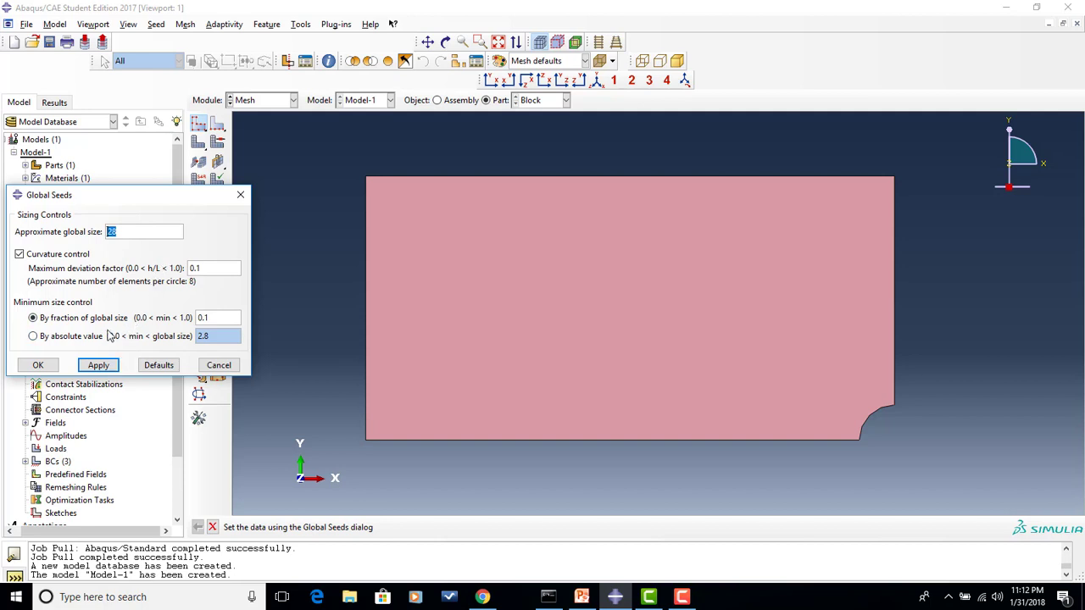
{"action": "left_click", "coordinate": [102, 366]}
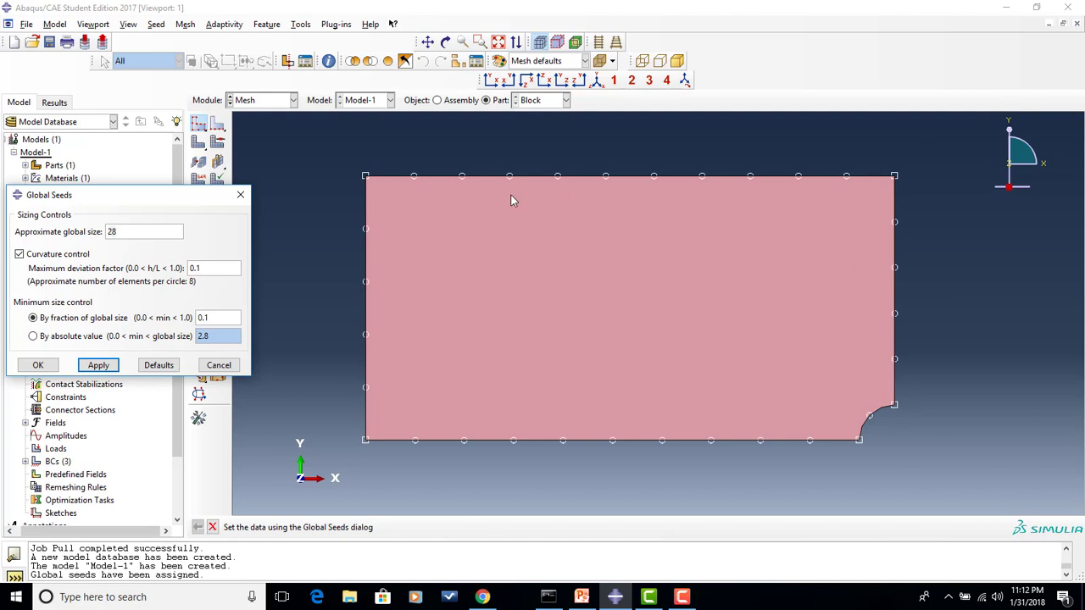
{"action": "double_click", "coordinate": [112, 231]}
{"action": "type", "text": "15"}
{"action": "left_click", "coordinate": [99, 366]}
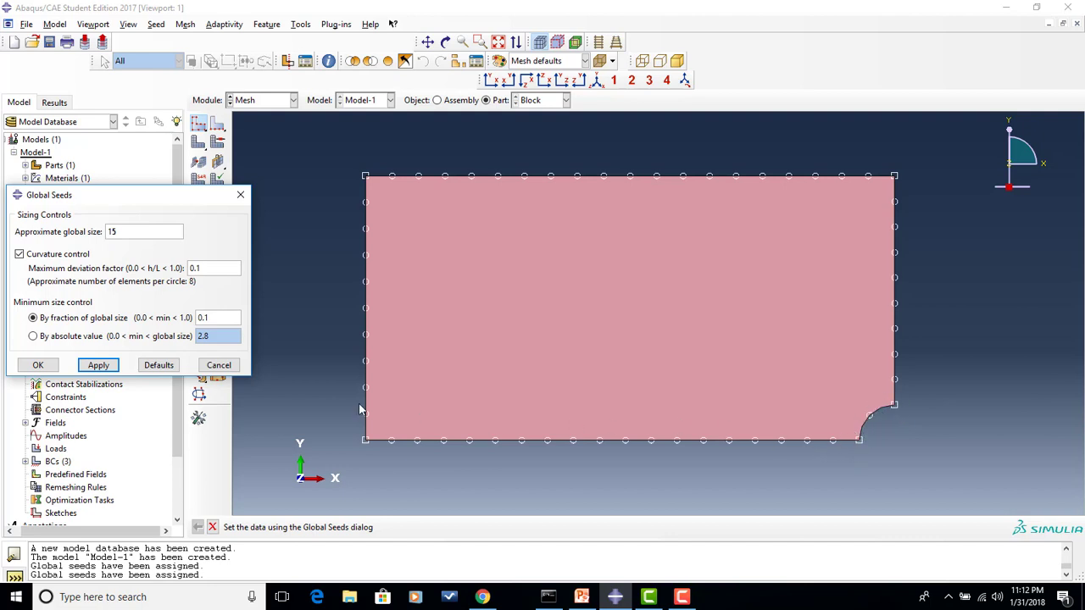
{"action": "left_click", "coordinate": [38, 366]}
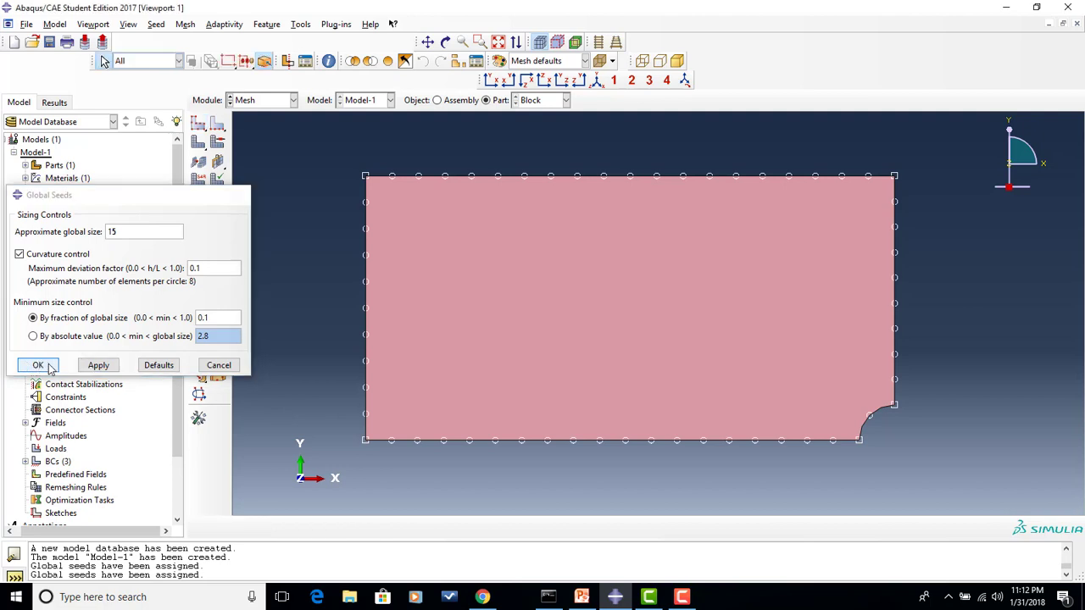
{"action": "left_click", "coordinate": [199, 143]}
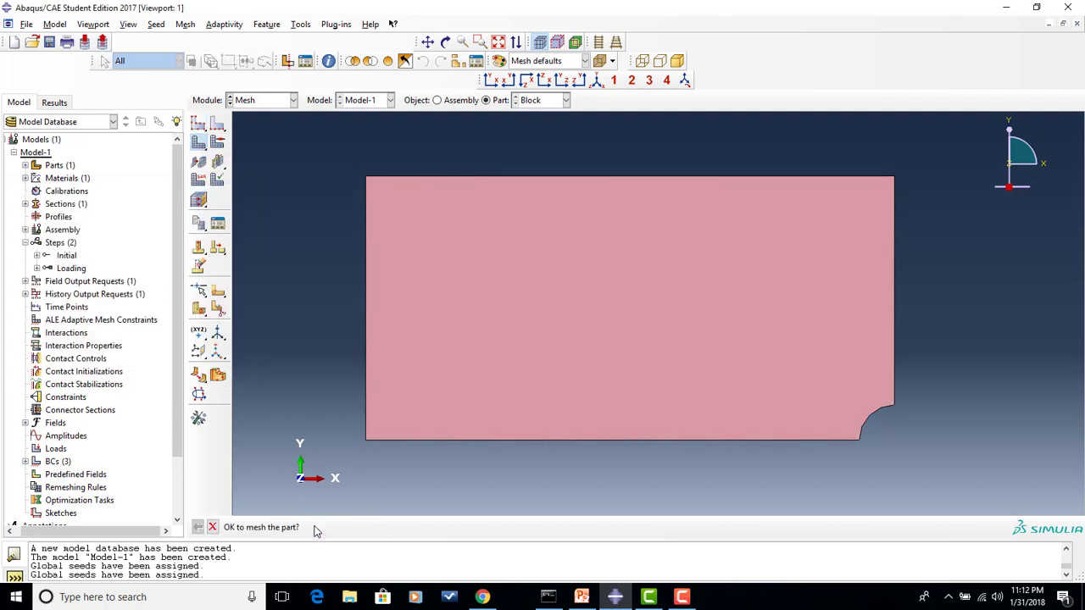
{"action": "left_click", "coordinate": [312, 527]}
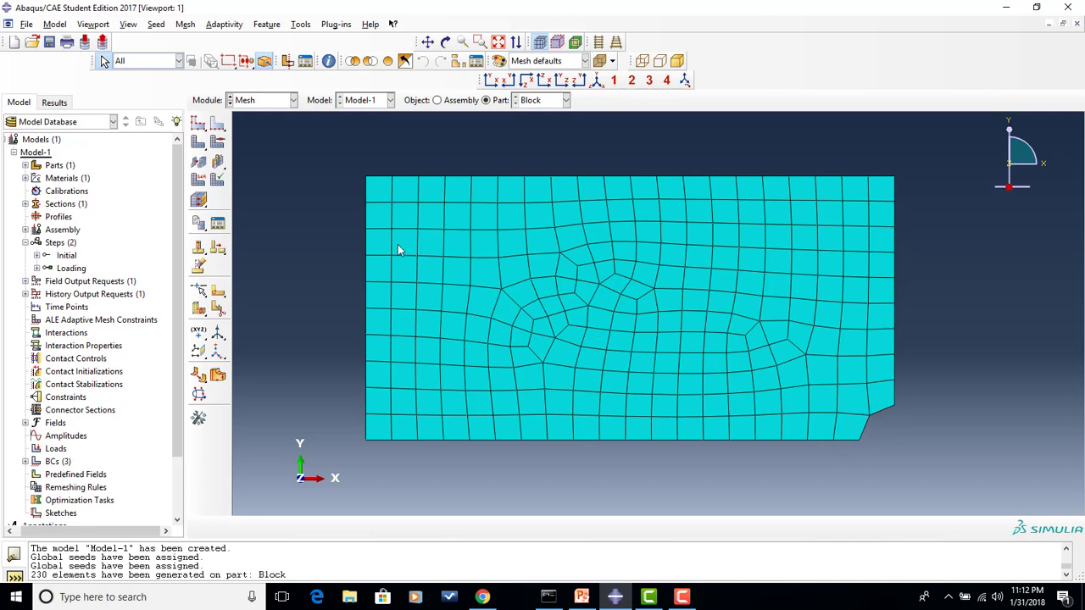
Seed the hole's arc edge by number with 8 elements, letting the invalidated mesh be deleted, and remesh the part.
{"action": "left_click", "coordinate": [217, 127]}
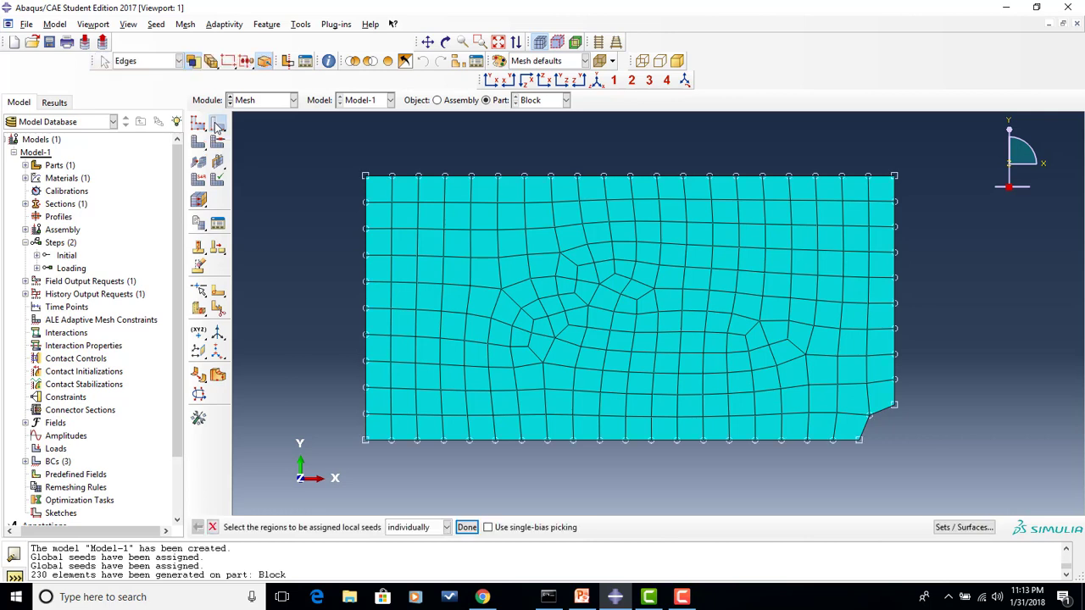
{"action": "left_click", "coordinate": [879, 411]}
{"action": "left_click", "coordinate": [466, 528]}
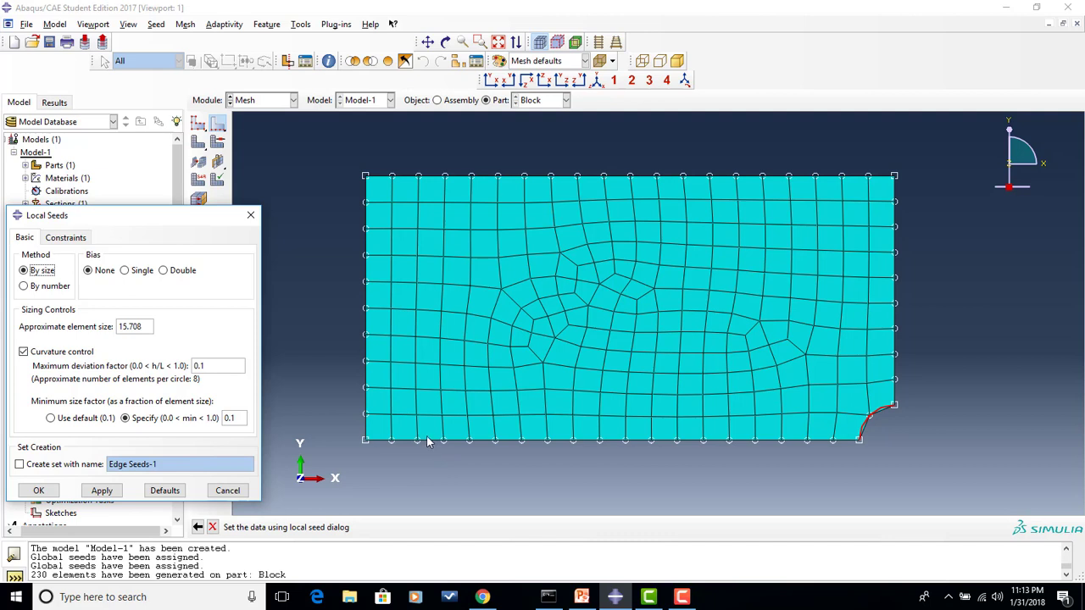
{"action": "left_click", "coordinate": [51, 288]}
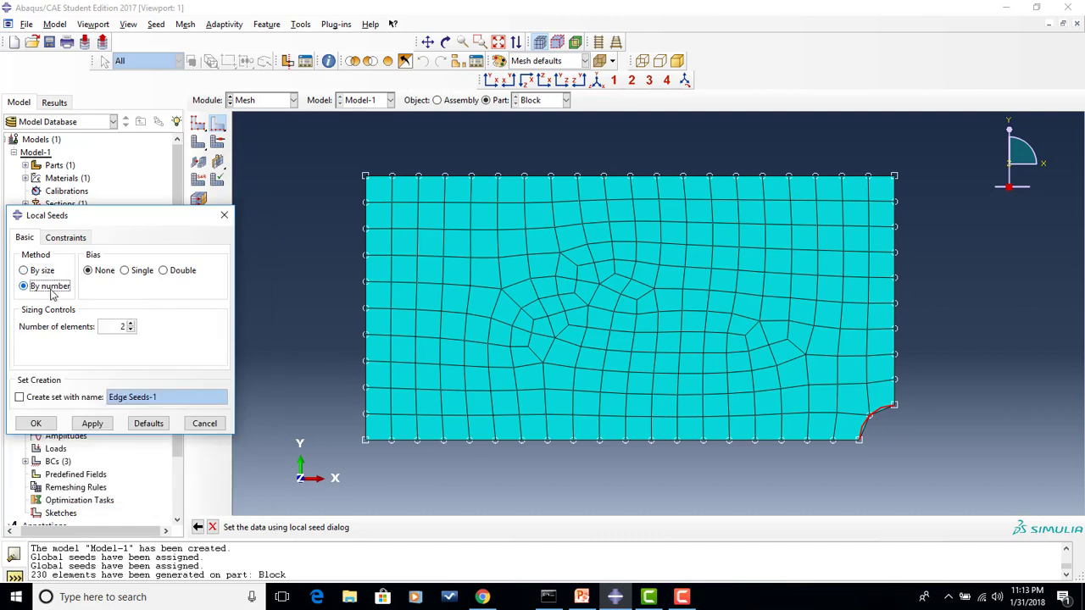
{"action": "double_click", "coordinate": [113, 326]}
{"action": "type", "text": "8"}
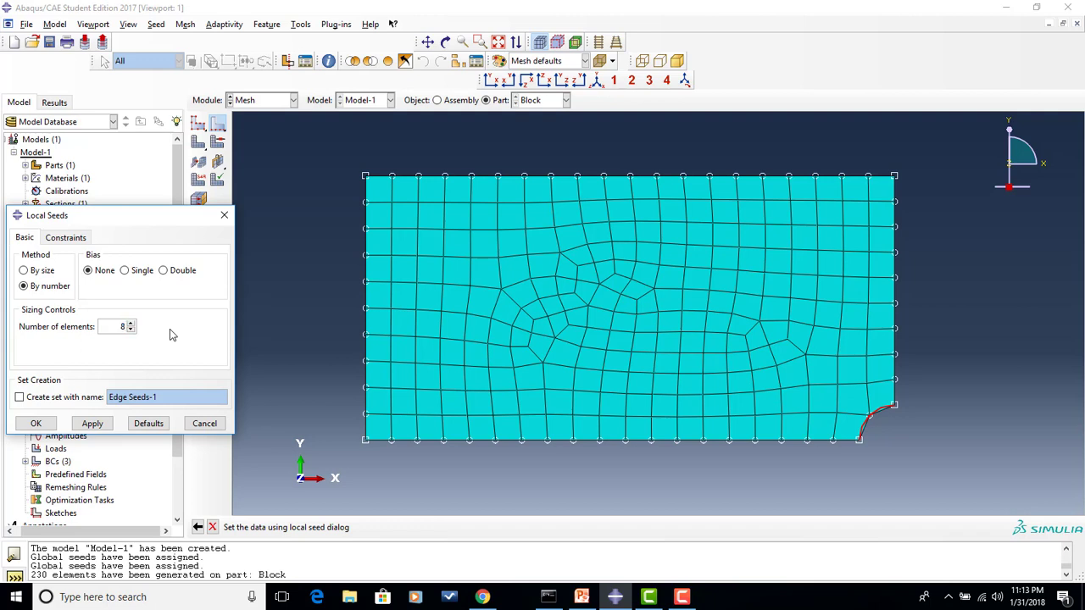
{"action": "left_click", "coordinate": [83, 426]}
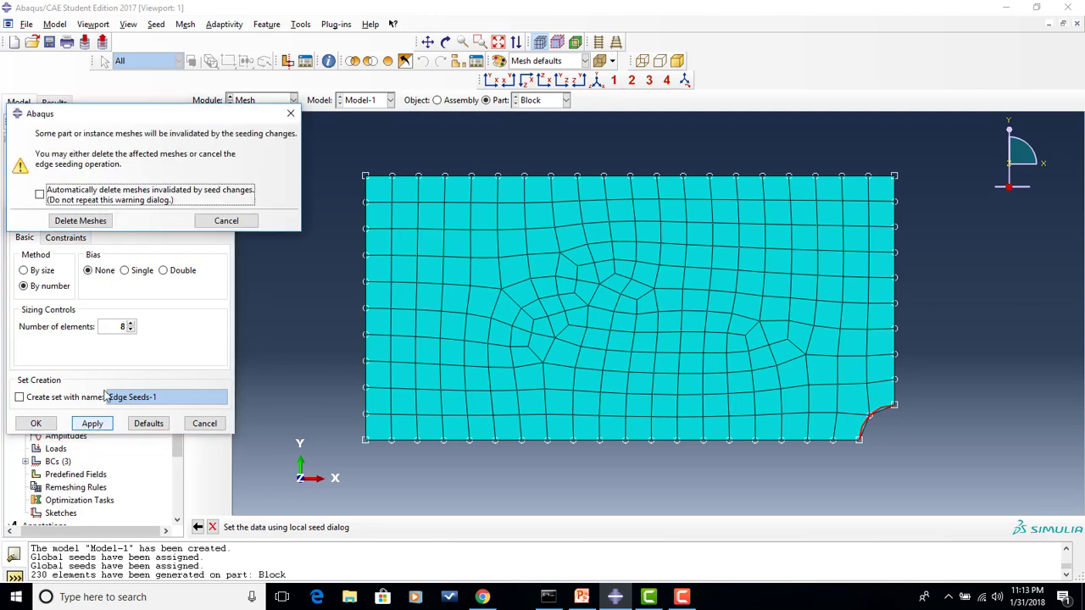
{"action": "left_click", "coordinate": [90, 219]}
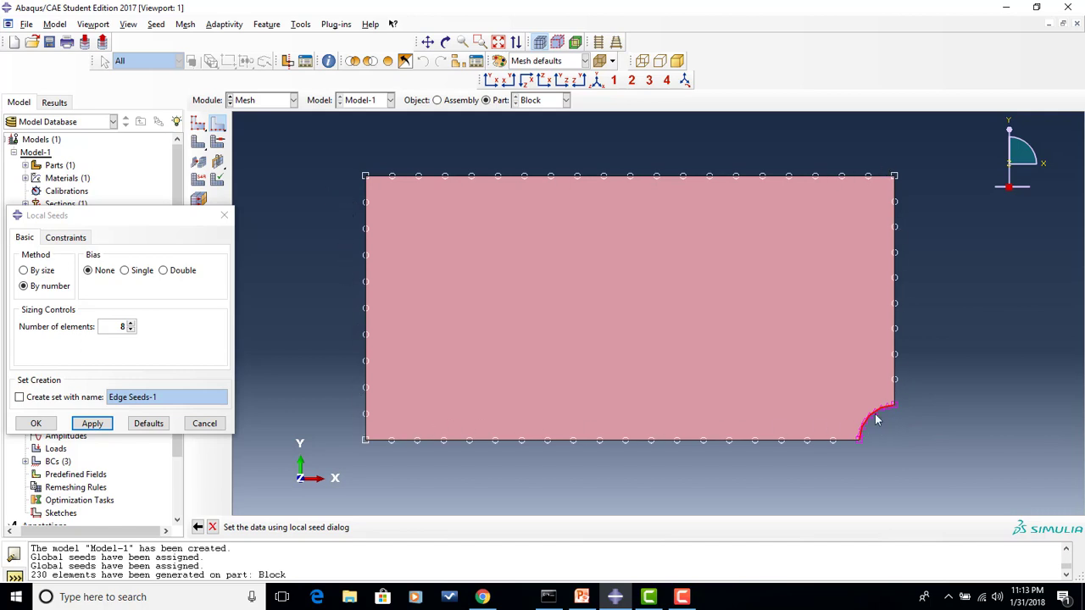
{"action": "left_click", "coordinate": [48, 425]}
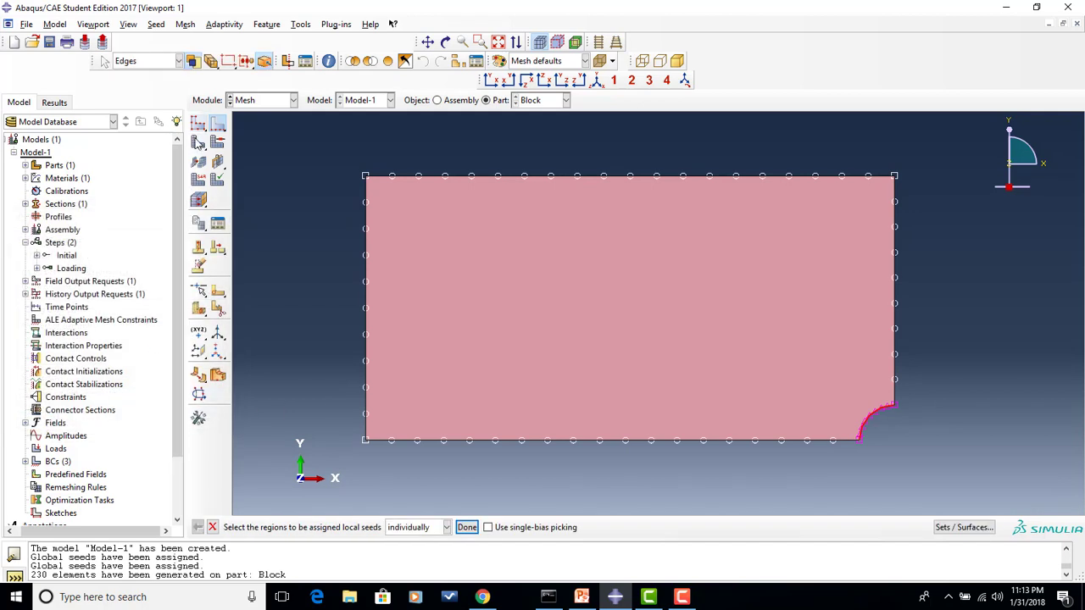
{"action": "left_click", "coordinate": [197, 144]}
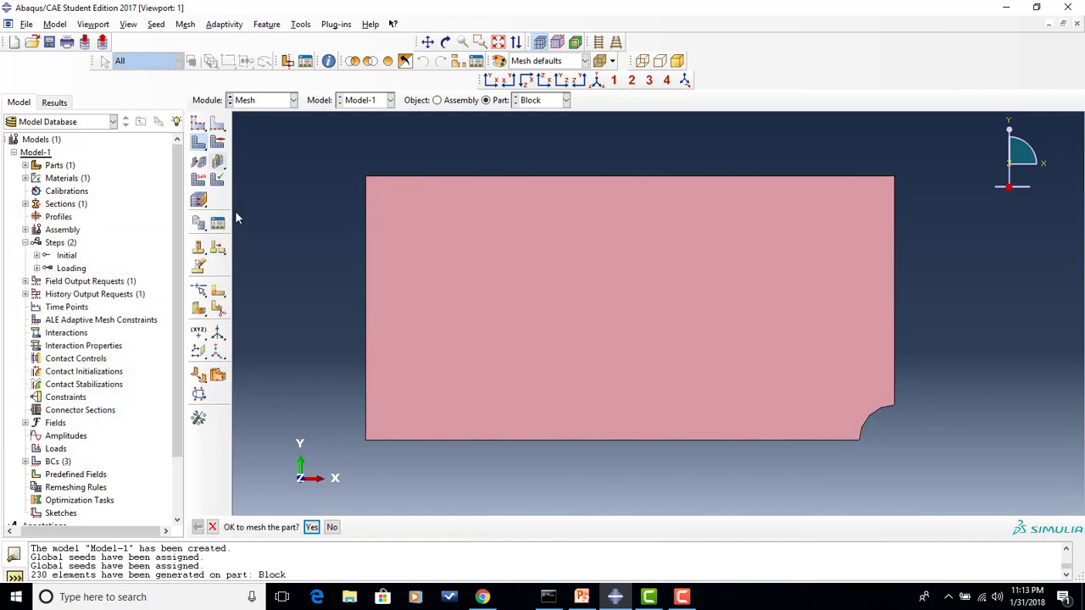
{"action": "left_click", "coordinate": [312, 527]}
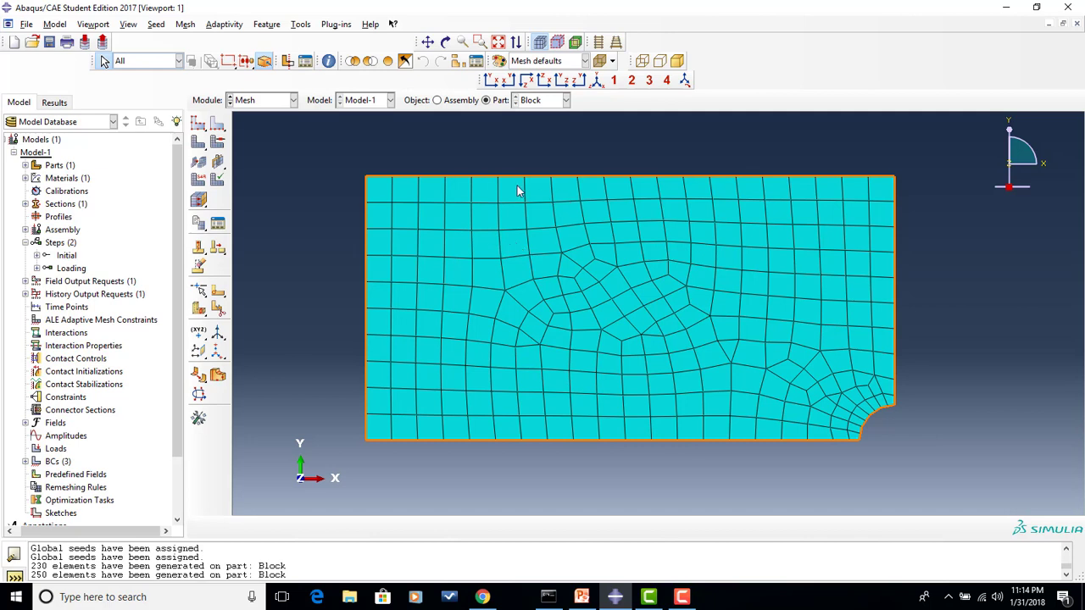
Switch to the Job module and create a full-analysis job named Work2 from Model-1 with the default submission settings.
{"action": "left_click", "coordinate": [261, 102]}
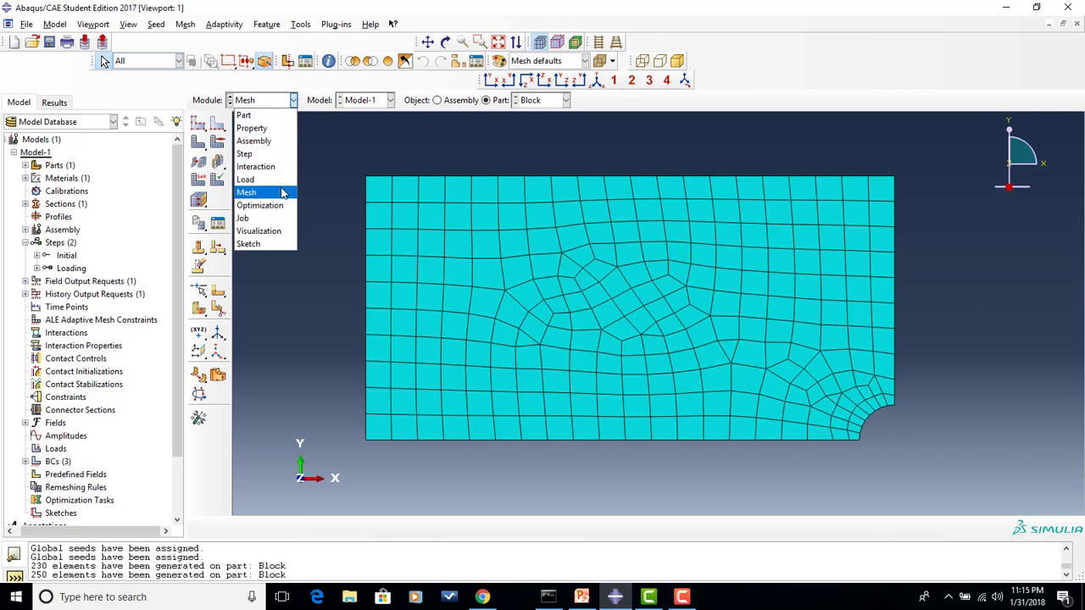
{"action": "left_click", "coordinate": [272, 221]}
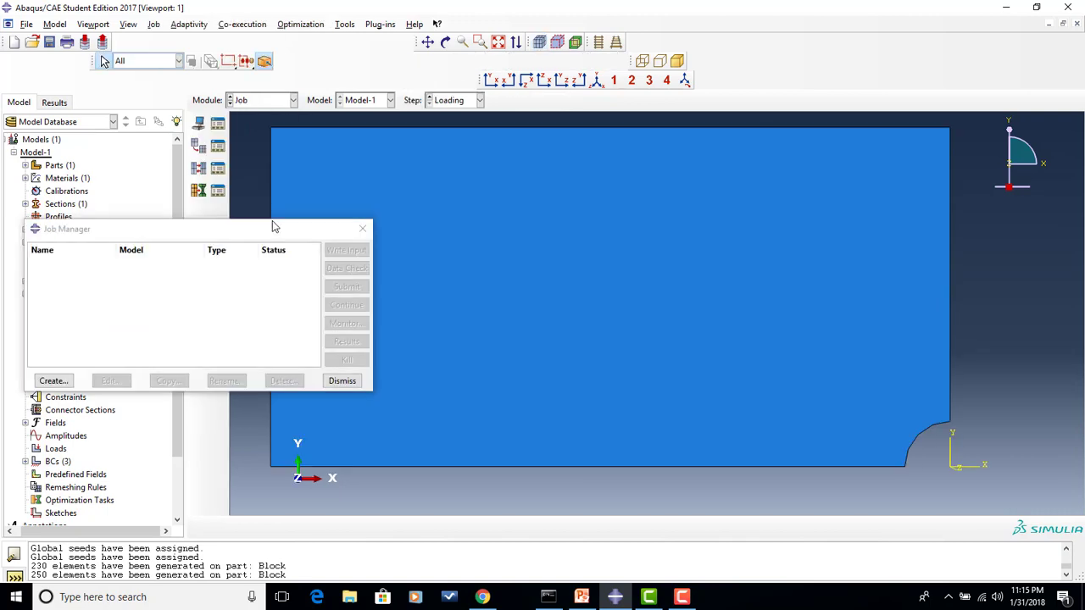
{"action": "left_click", "coordinate": [341, 381]}
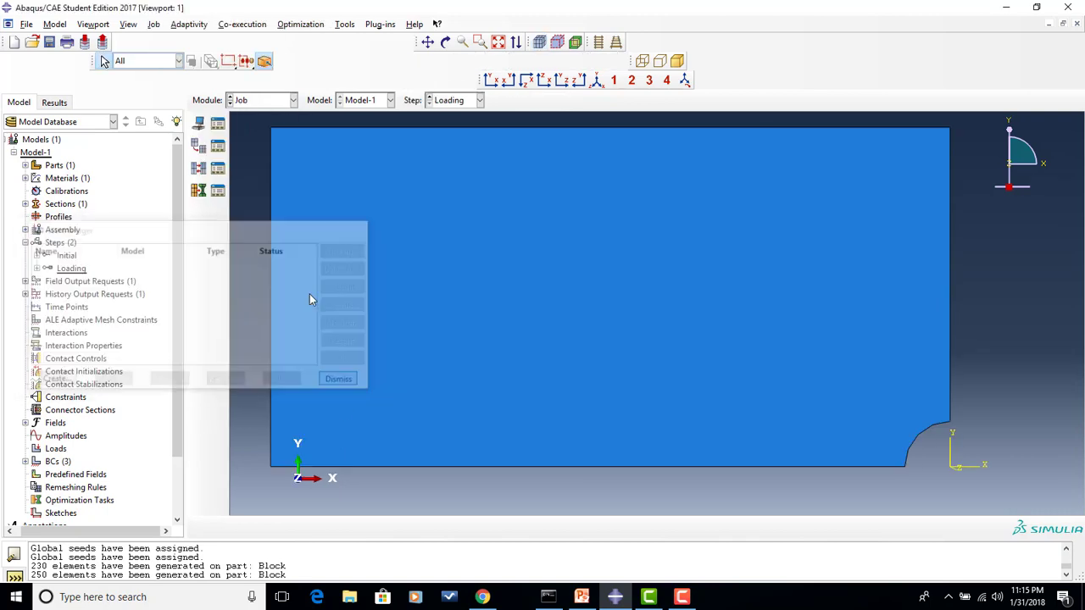
{"action": "left_click", "coordinate": [200, 125]}
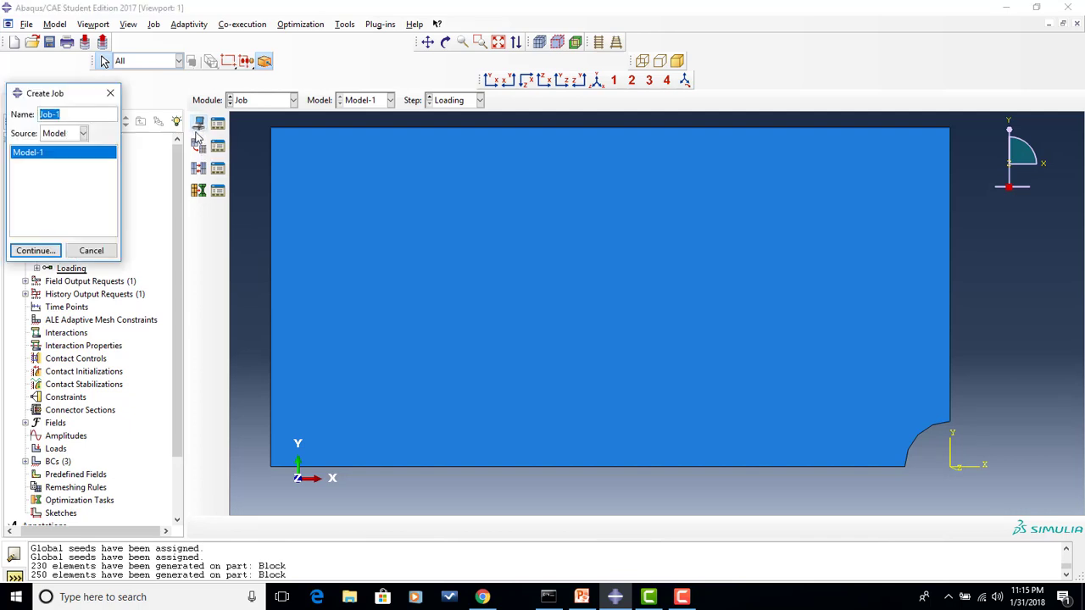
{"action": "type", "text": "Work2"}
{"action": "left_click", "coordinate": [44, 254]}
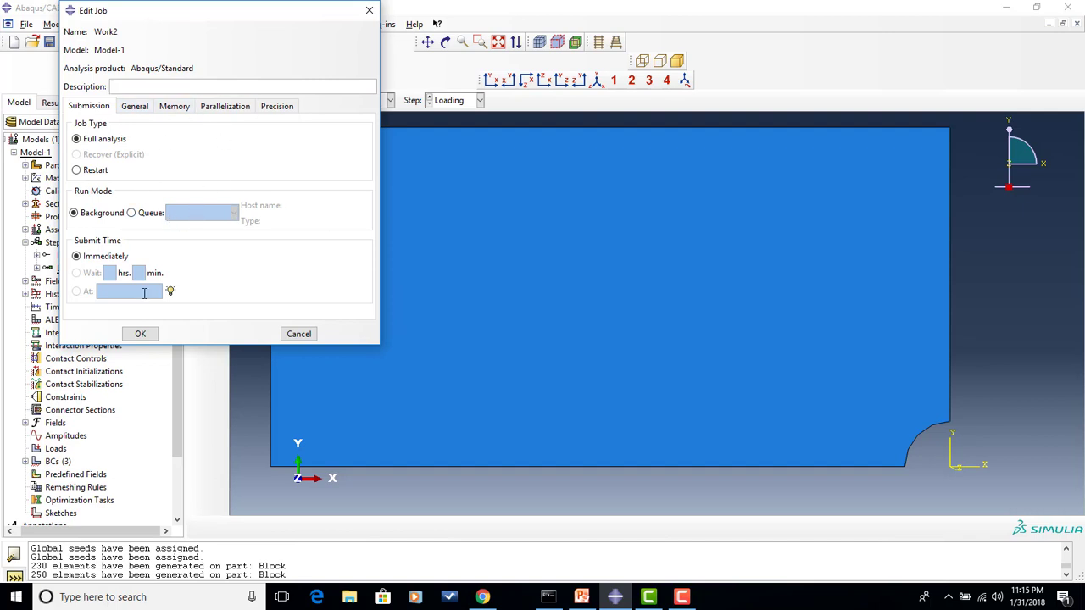
{"action": "left_click", "coordinate": [140, 334]}
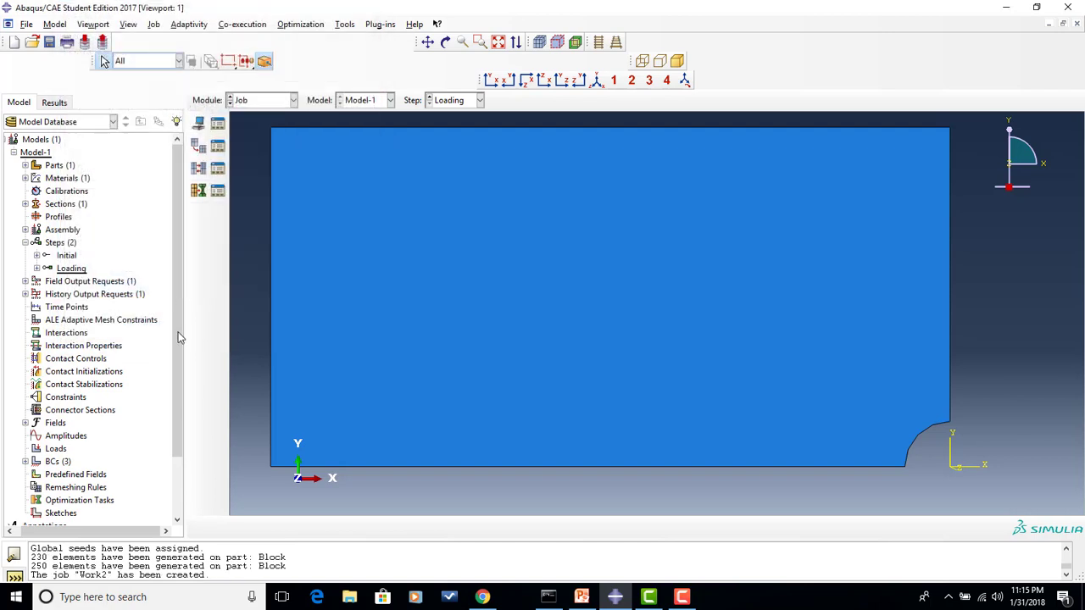
Try to run the job Work2, allowing its existing job files to be overwritten, and check the job monitor for errors.
{"action": "left_click", "coordinate": [218, 126]}
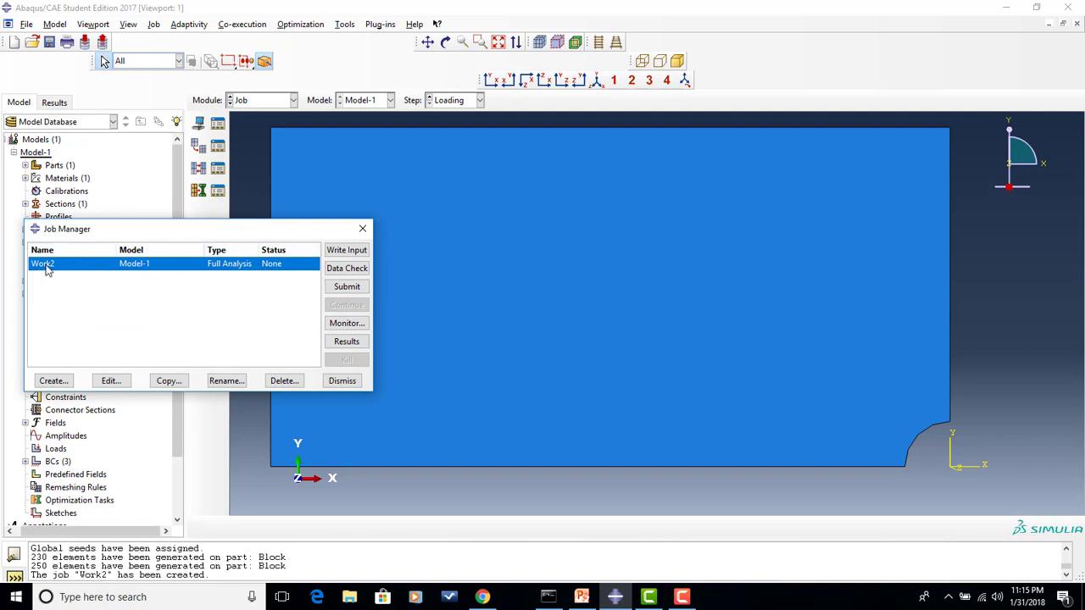
{"action": "left_click", "coordinate": [343, 288]}
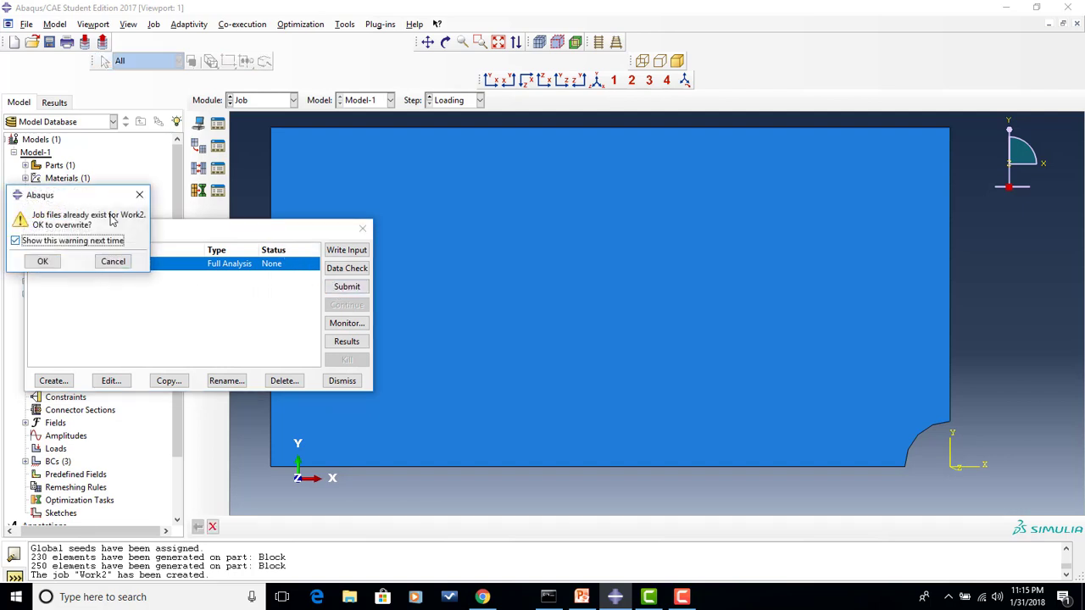
{"action": "left_click", "coordinate": [43, 262]}
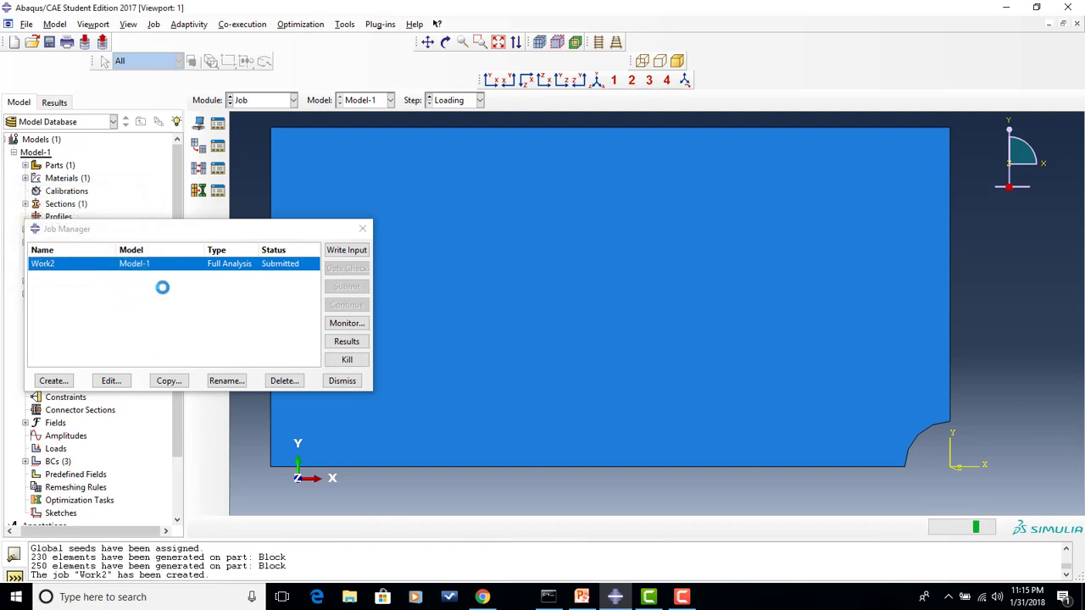
{"action": "left_click", "coordinate": [343, 326]}
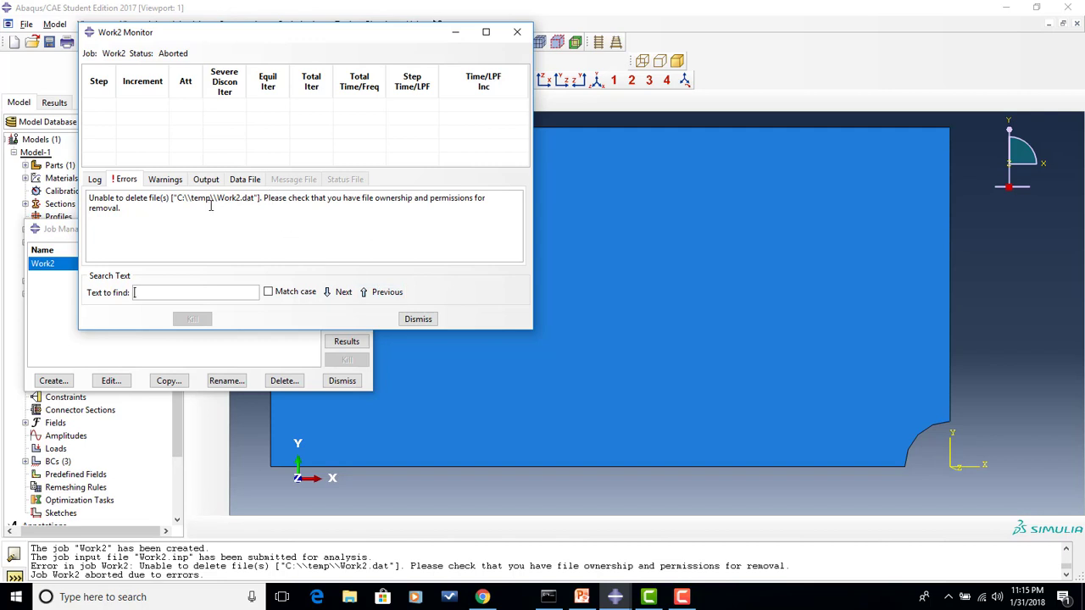
{"action": "left_click", "coordinate": [408, 324]}
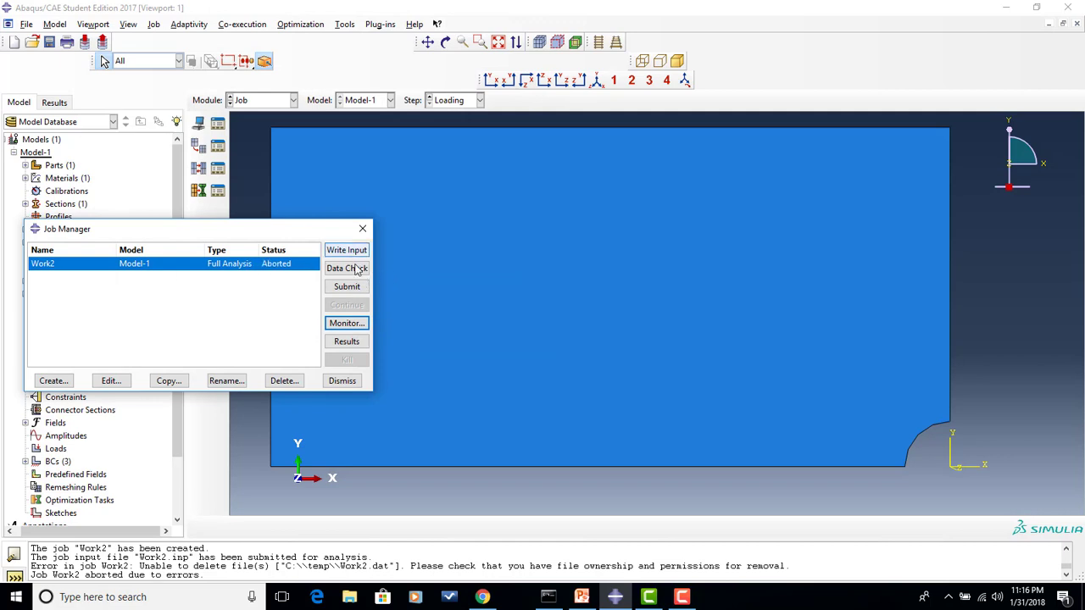
{"action": "left_click", "coordinate": [344, 381]}
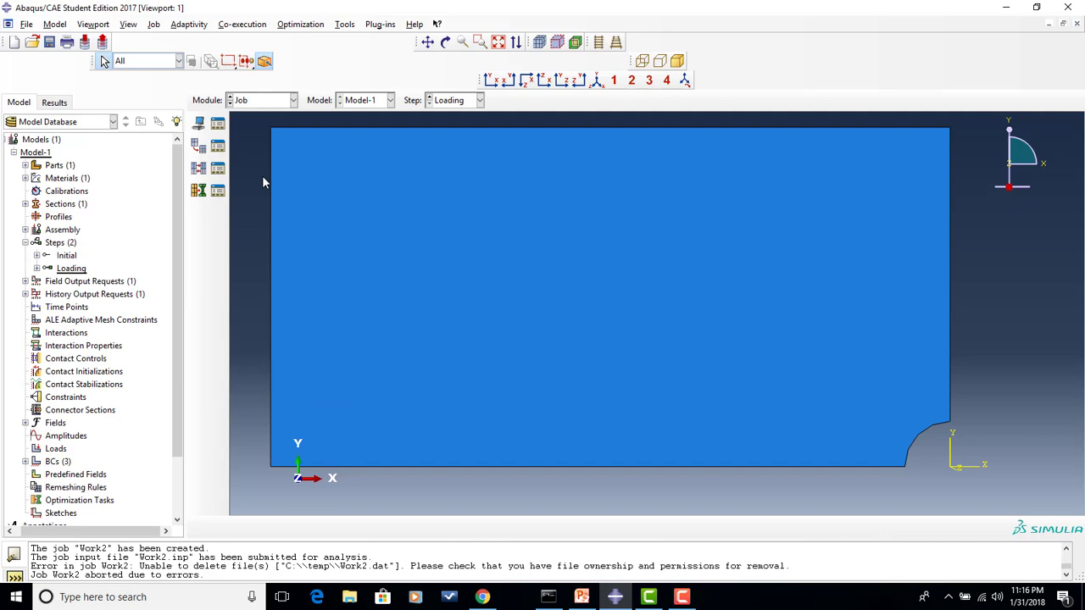
Create a full-analysis job named 474Work2 from Model-1 with the default submission settings.
{"action": "left_click", "coordinate": [200, 125]}
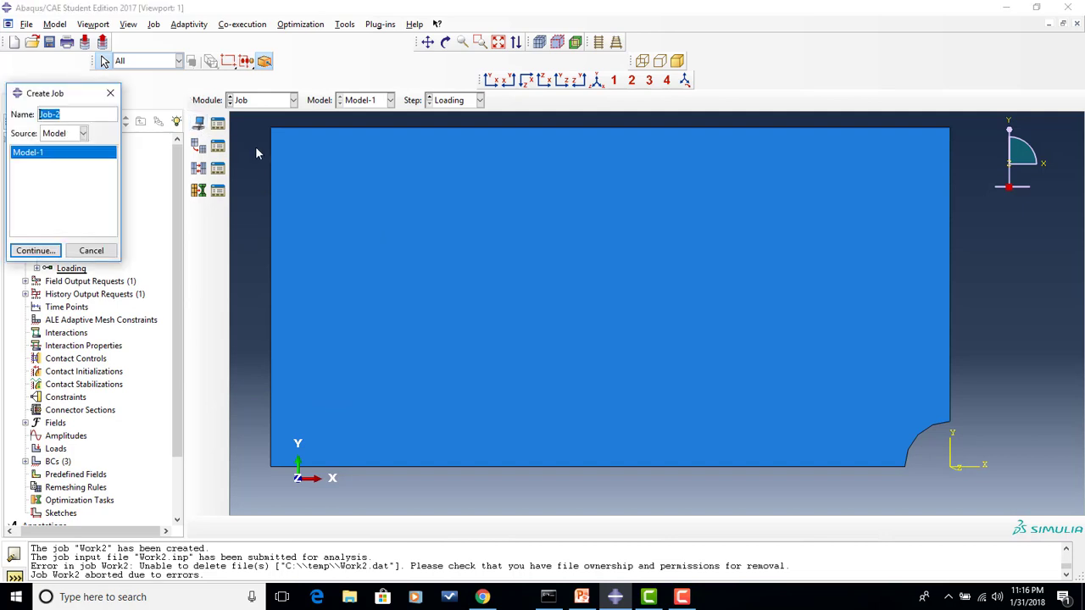
{"action": "type", "text": "474Work2"}
{"action": "left_click", "coordinate": [37, 250]}
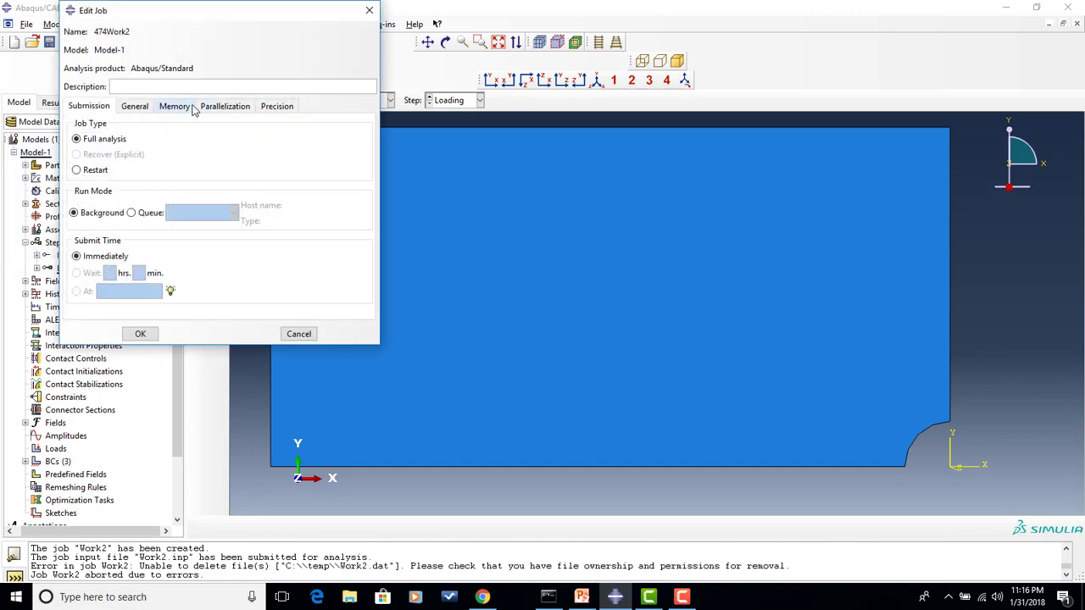
{"action": "left_click", "coordinate": [140, 333]}
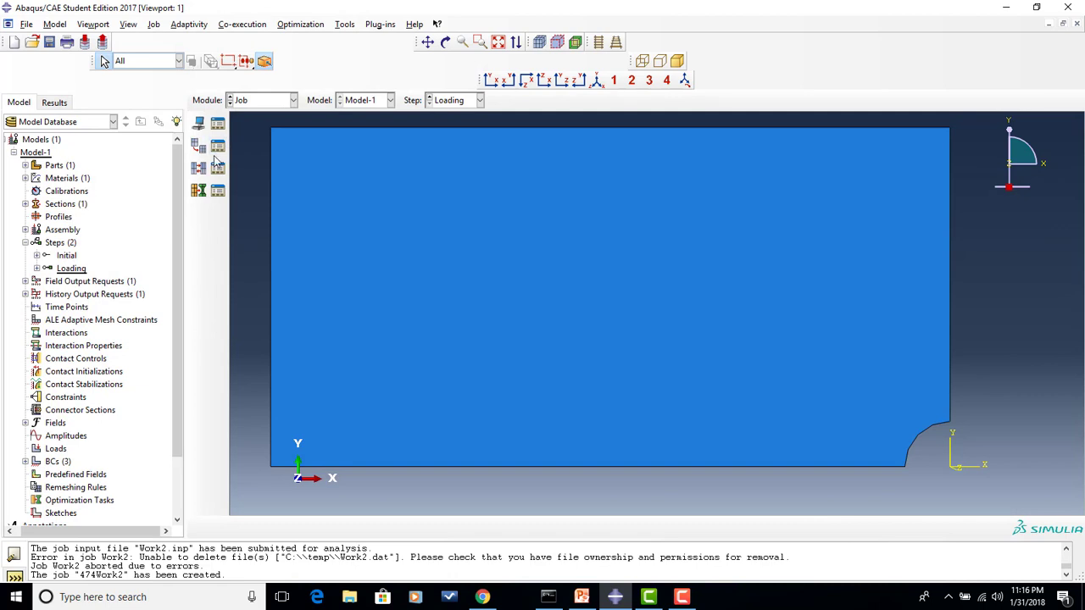
Submit the job 474Work2 for analysis and monitor its increments until the run finishes.
{"action": "left_click", "coordinate": [218, 123]}
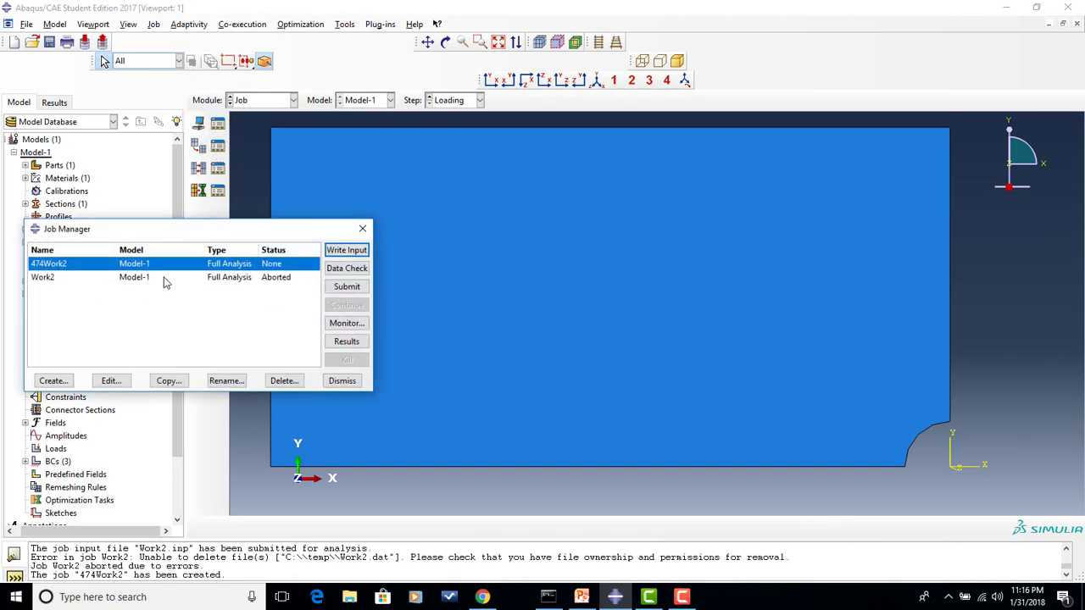
{"action": "left_click", "coordinate": [350, 286]}
{"action": "left_click", "coordinate": [345, 323]}
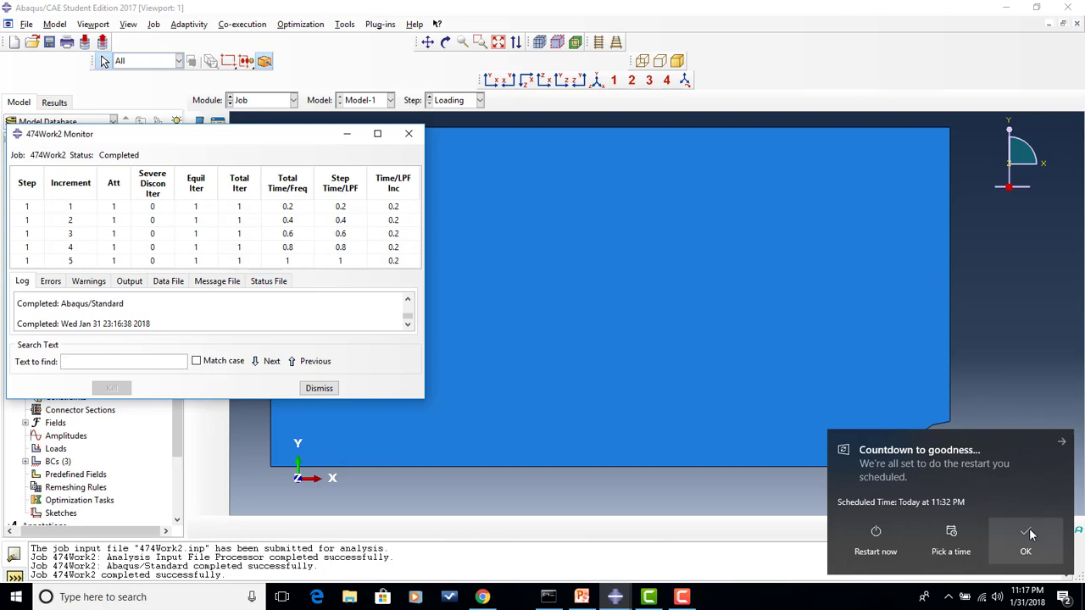
{"action": "left_click", "coordinate": [1060, 443]}
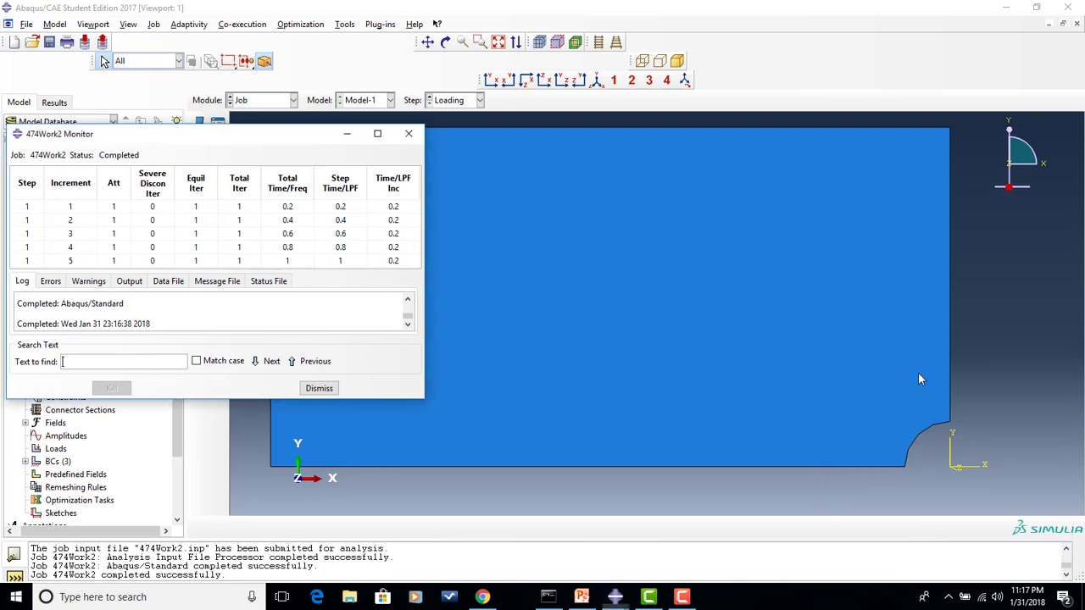
{"action": "left_click", "coordinate": [320, 388]}
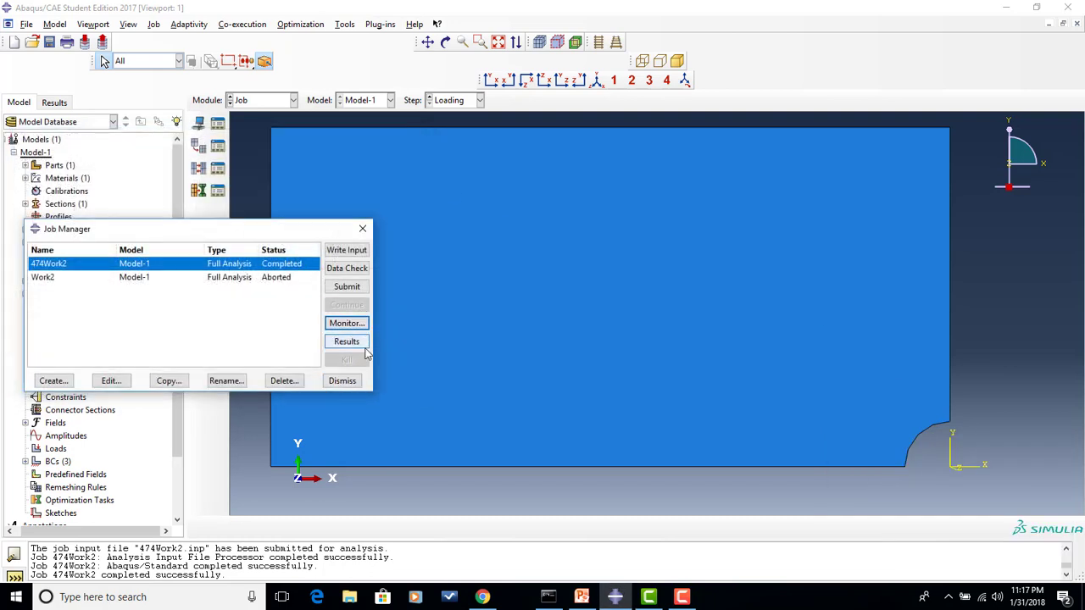
Open the results of job 474Work2 and compare the undeformed and deformed plate shapes, ending on the deformed plot.
{"action": "left_click", "coordinate": [347, 342]}
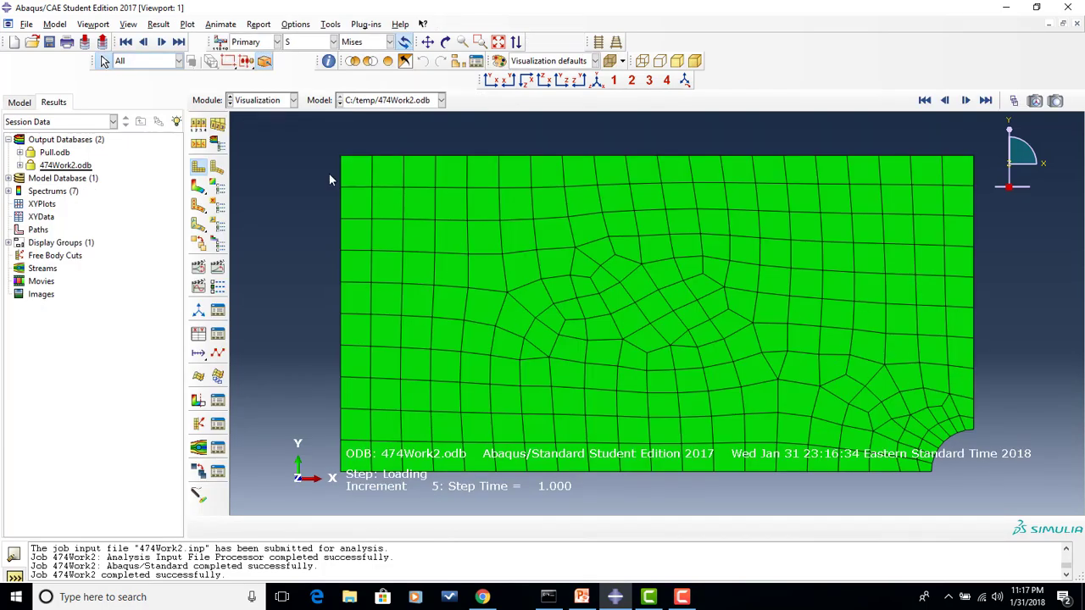
{"action": "left_click", "coordinate": [217, 169]}
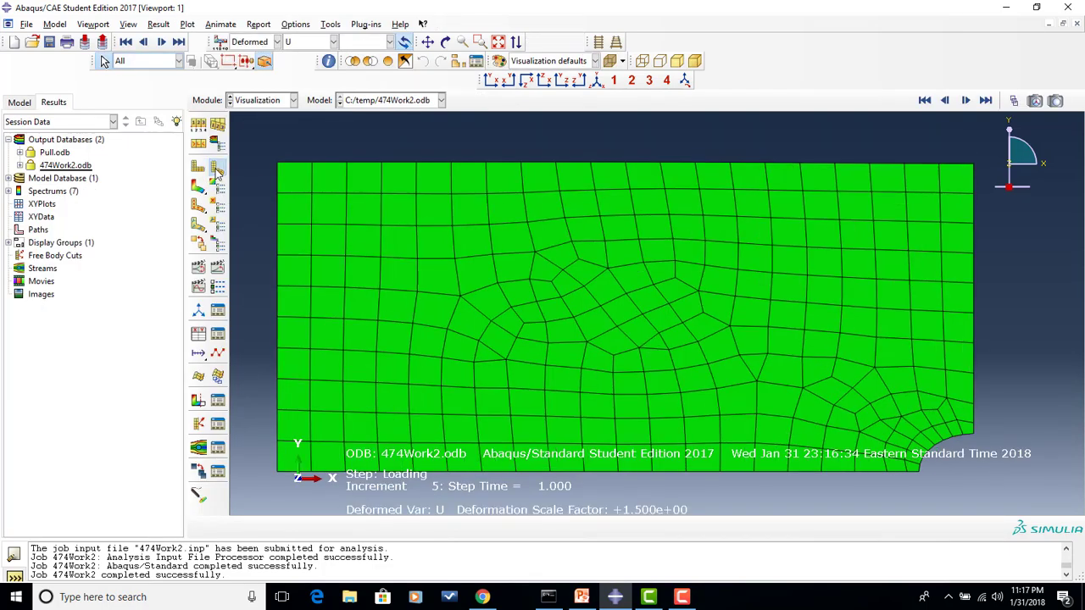
{"action": "left_click", "coordinate": [217, 170]}
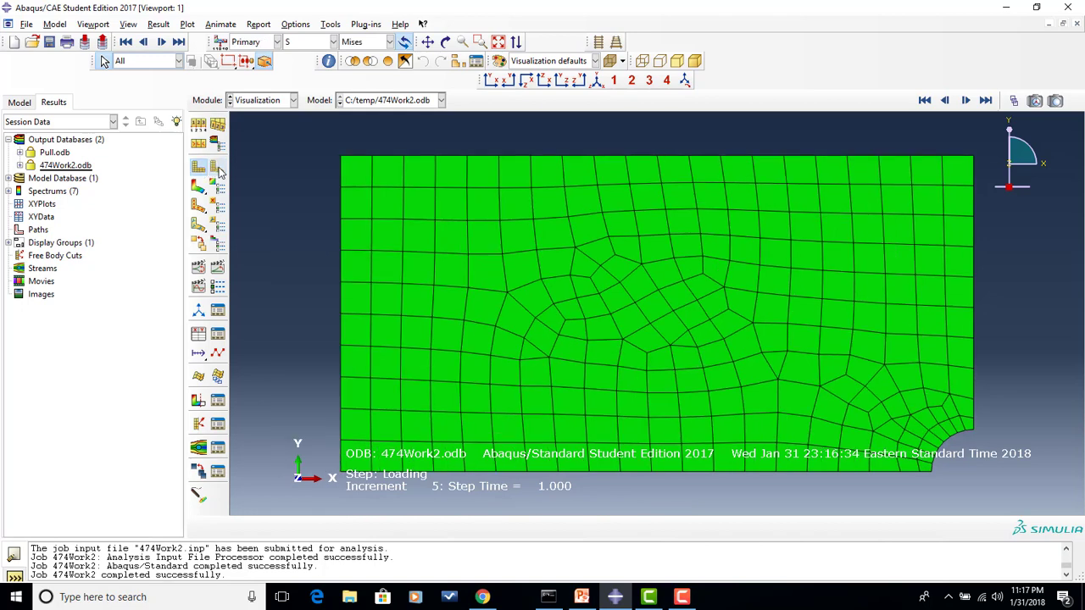
{"action": "left_click", "coordinate": [218, 170]}
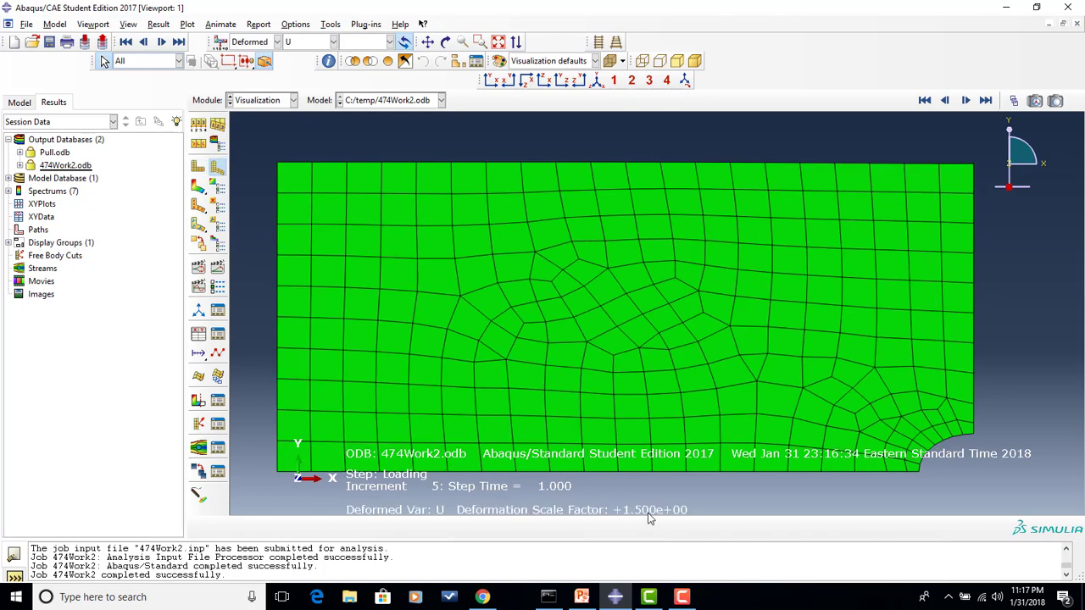
{"action": "left_click", "coordinate": [197, 167]}
{"action": "left_click", "coordinate": [217, 169]}
{"action": "left_click", "coordinate": [200, 169]}
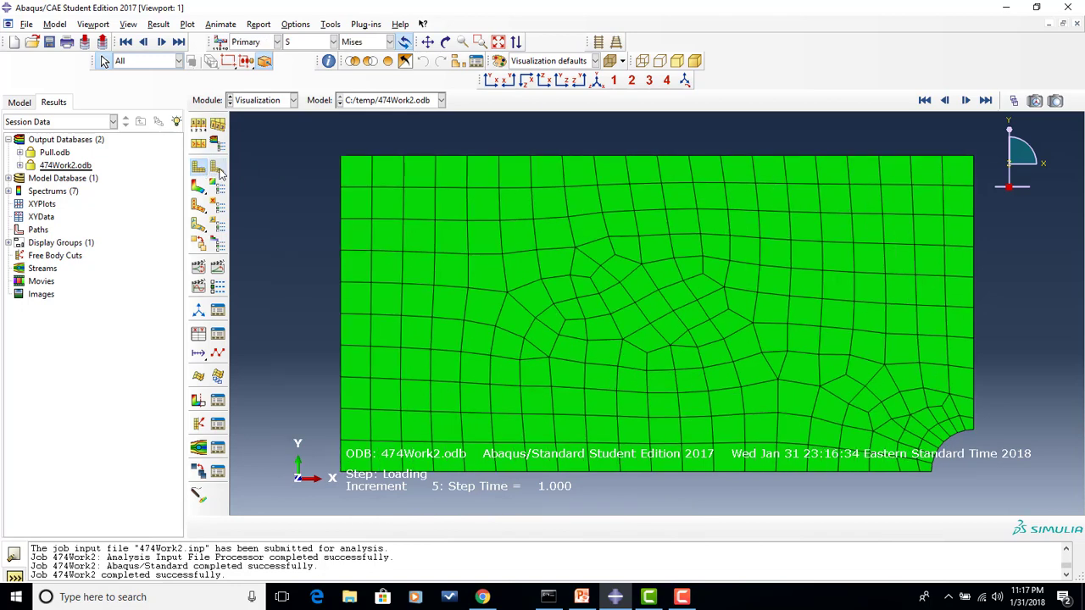
{"action": "left_click", "coordinate": [217, 170]}
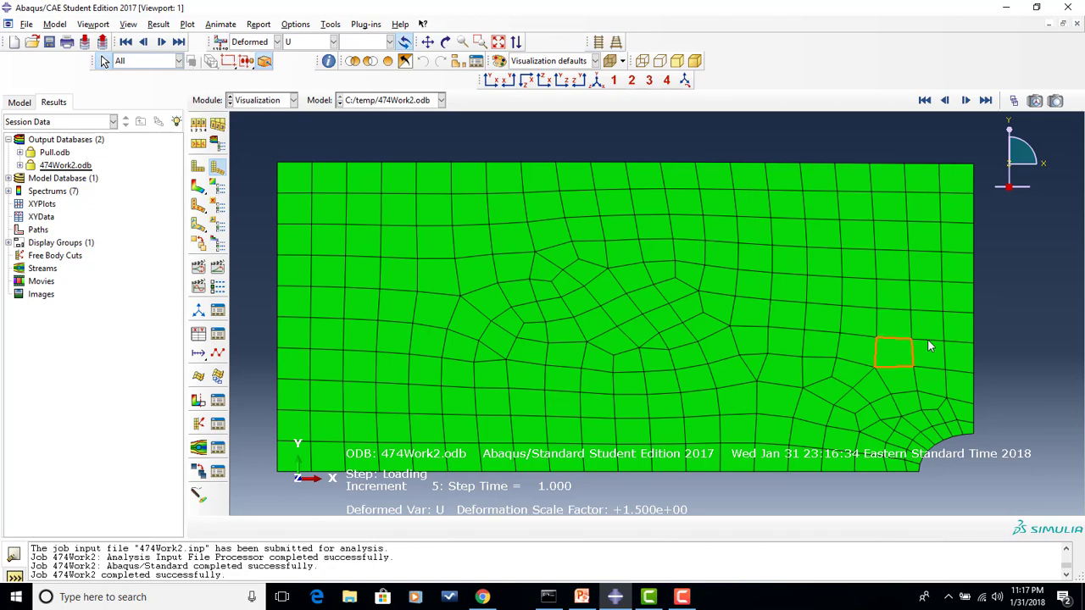
Plot the Mises stress contours on the deformed plate and step through the frames from increment 0 to increment 5.
{"action": "left_click", "coordinate": [198, 188]}
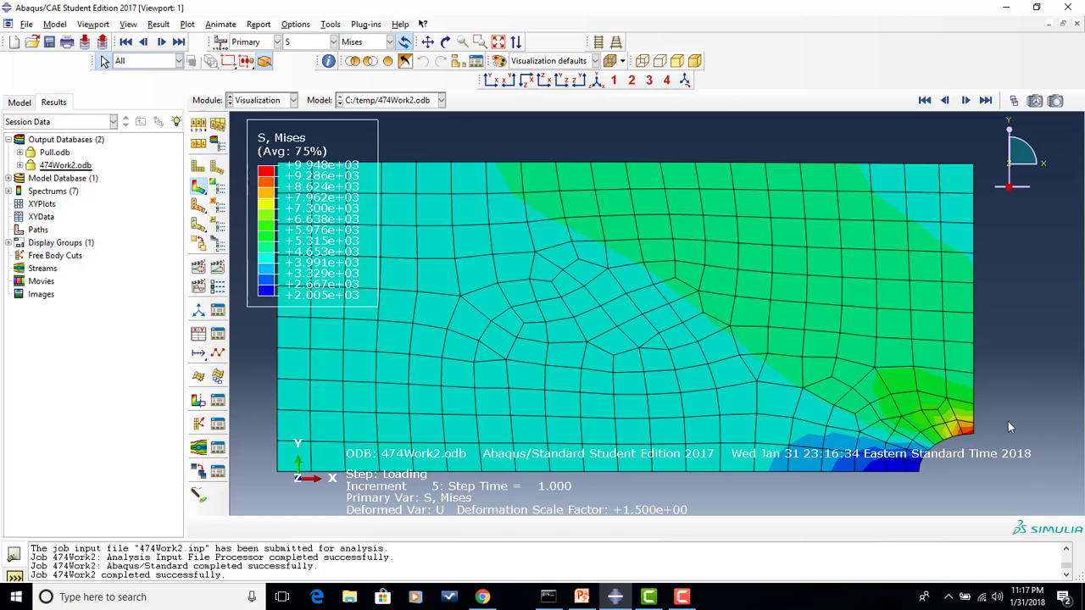
{"action": "left_click", "coordinate": [925, 100]}
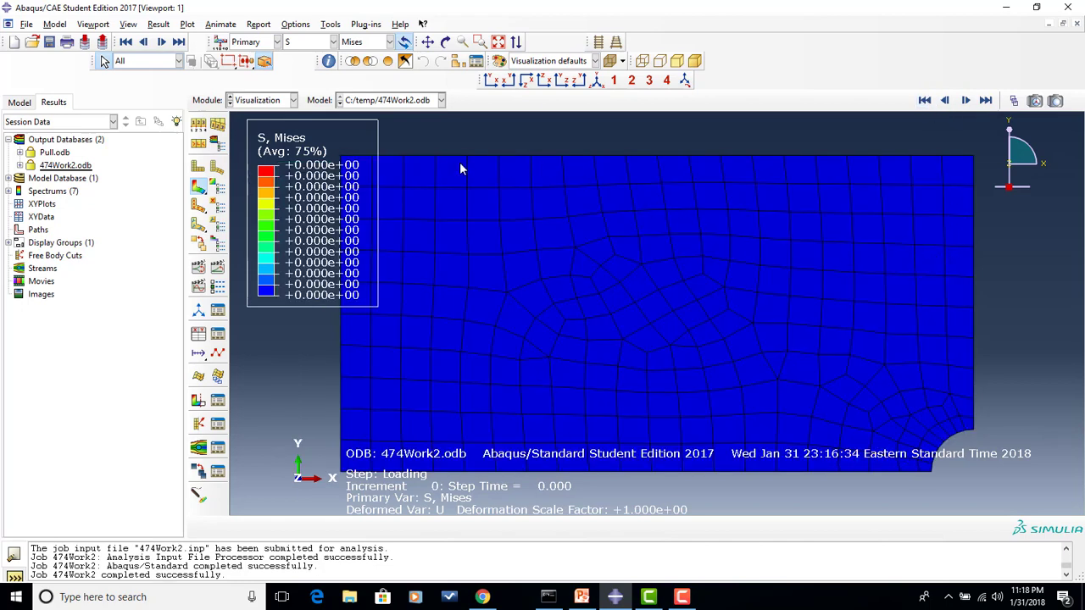
{"action": "left_click", "coordinate": [965, 100]}
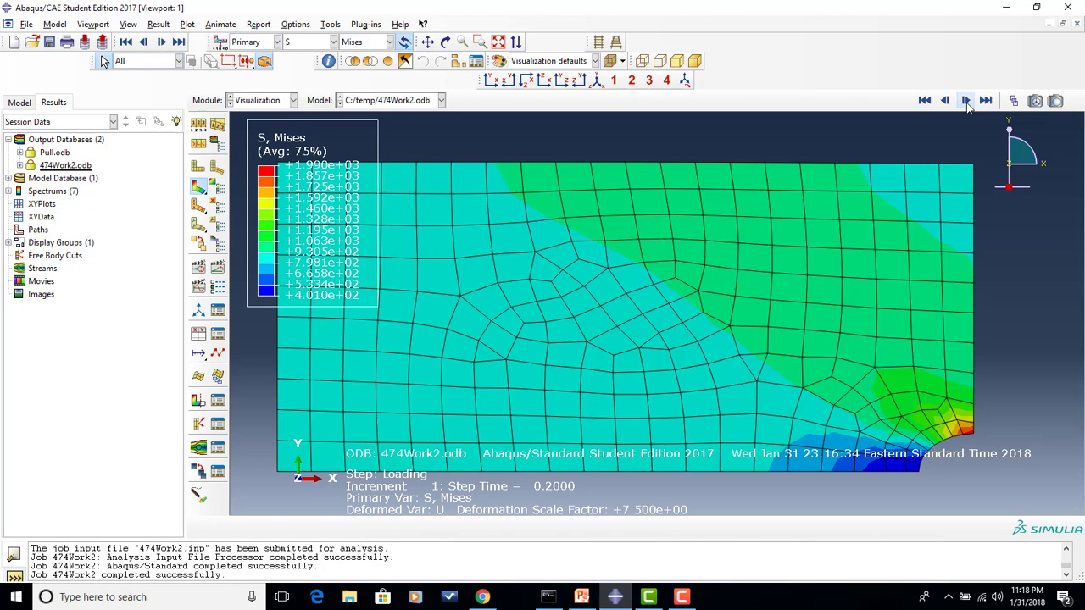
{"action": "left_click", "coordinate": [965, 101]}
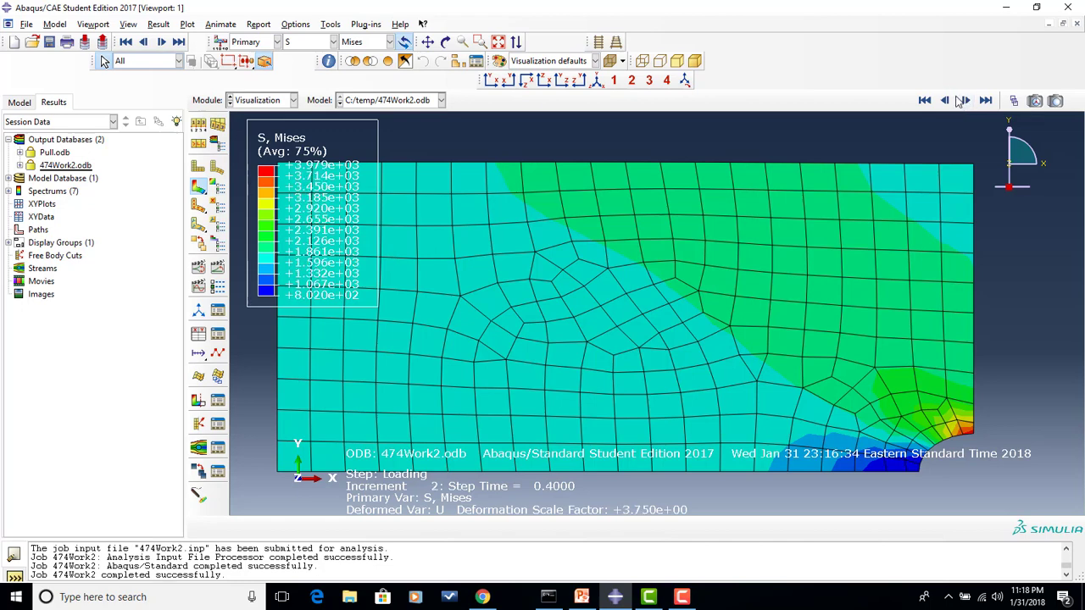
{"action": "left_click", "coordinate": [965, 101]}
{"action": "left_click", "coordinate": [966, 101]}
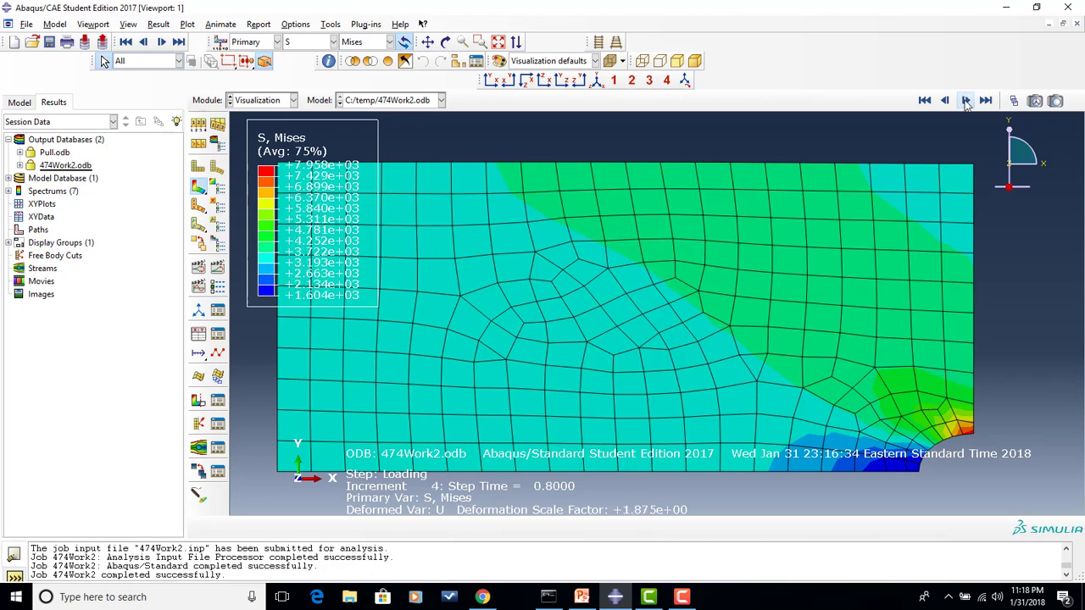
{"action": "left_click", "coordinate": [965, 101]}
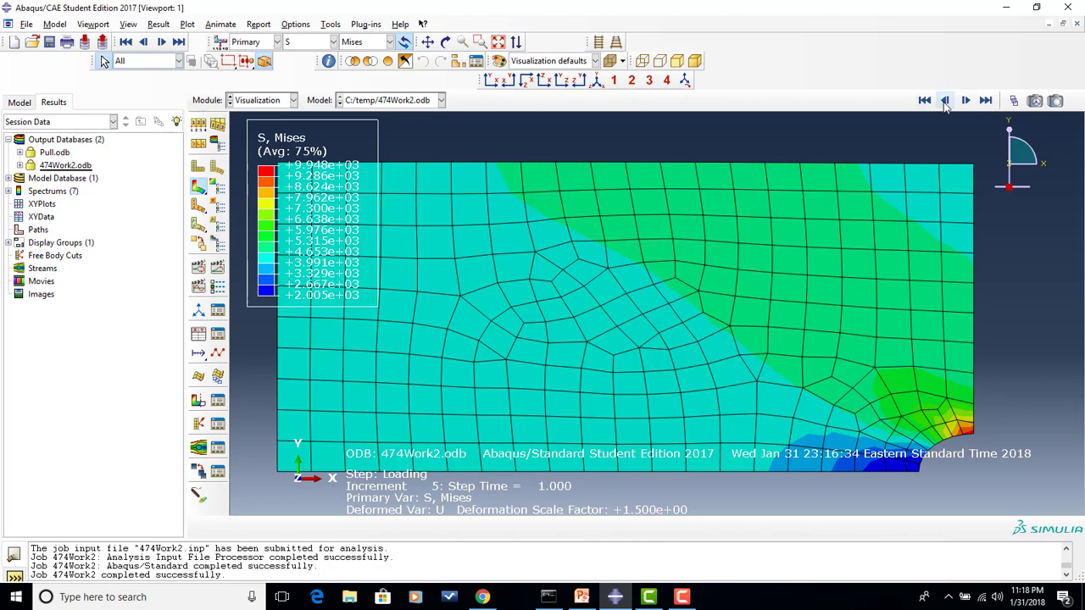
Step backward and forward through the loading increments to examine how the Mises stress develops around the hole.
{"action": "left_click", "coordinate": [945, 101]}
{"action": "left_click", "coordinate": [945, 101]}
{"action": "left_click", "coordinate": [945, 101]}
{"action": "left_click", "coordinate": [945, 101]}
{"action": "left_click", "coordinate": [945, 101]}
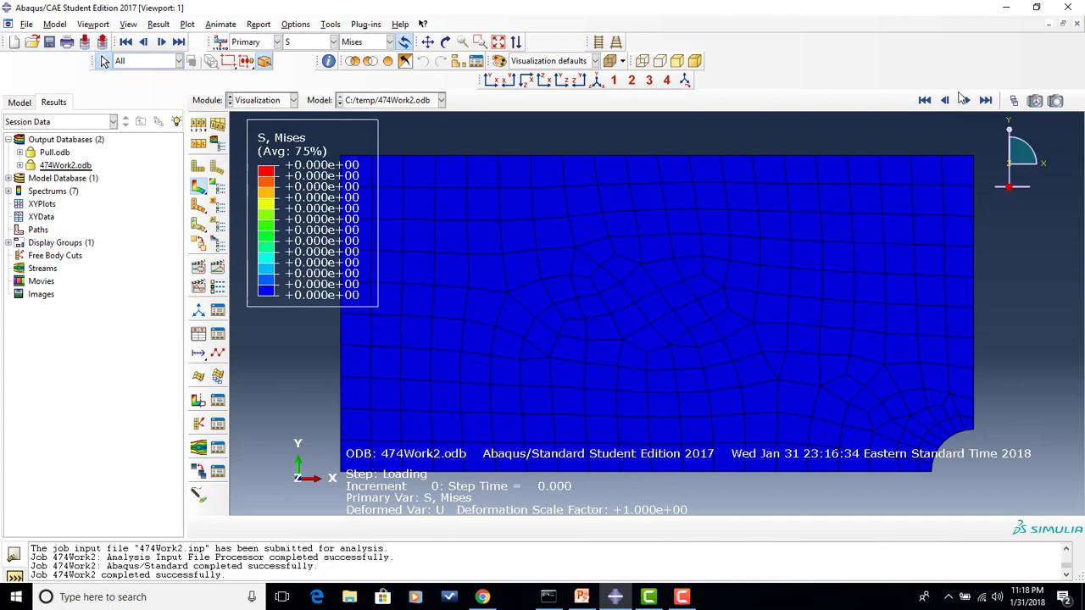
{"action": "left_click", "coordinate": [962, 108]}
{"action": "left_click", "coordinate": [962, 107]}
{"action": "left_click", "coordinate": [962, 108]}
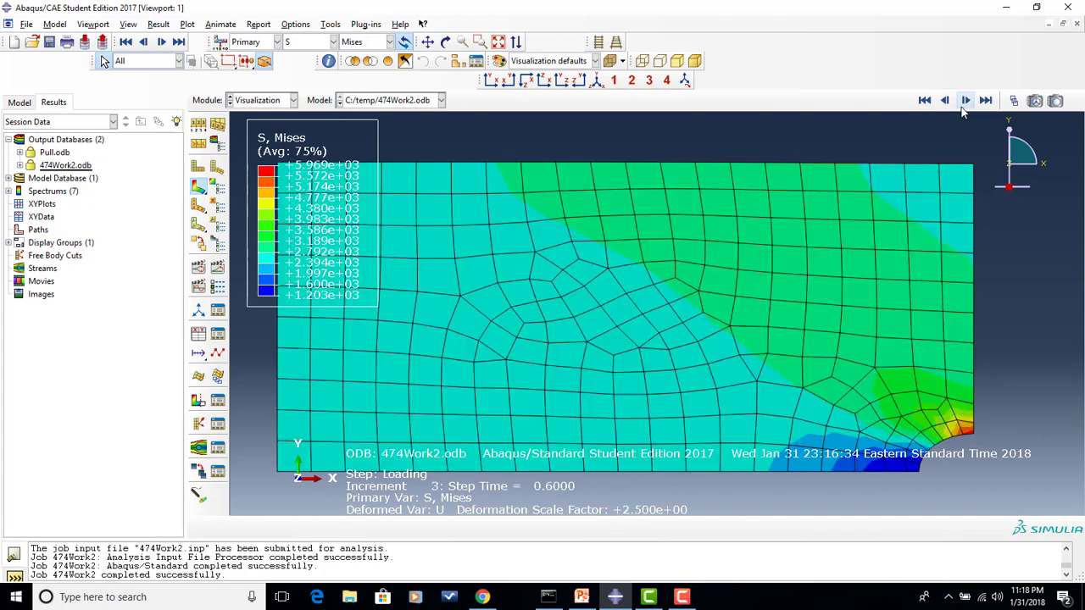
{"action": "left_click", "coordinate": [961, 108]}
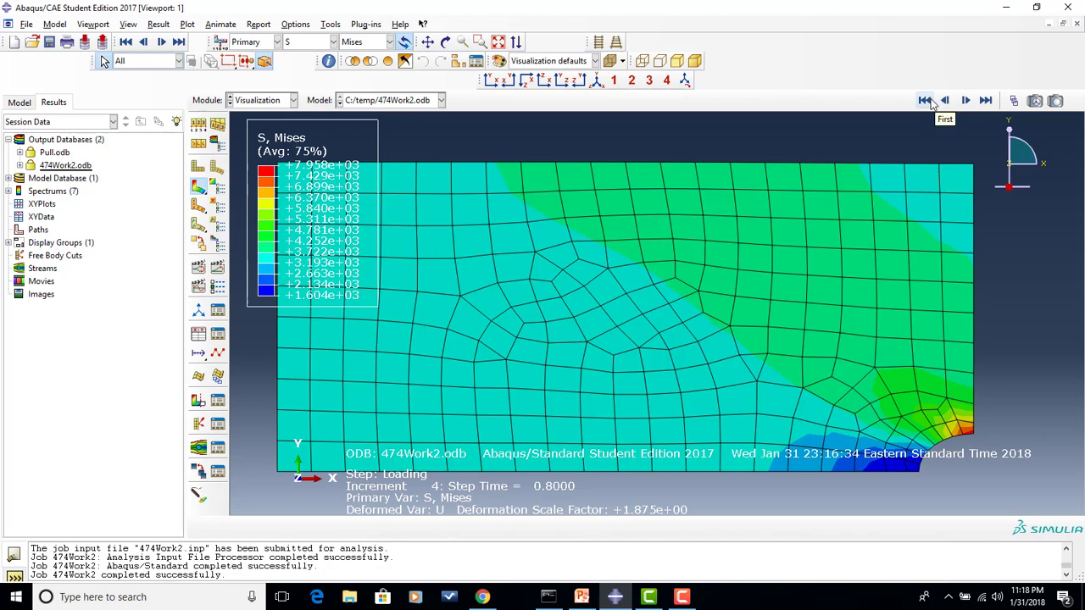
{"action": "left_click", "coordinate": [944, 101]}
{"action": "left_click", "coordinate": [943, 101]}
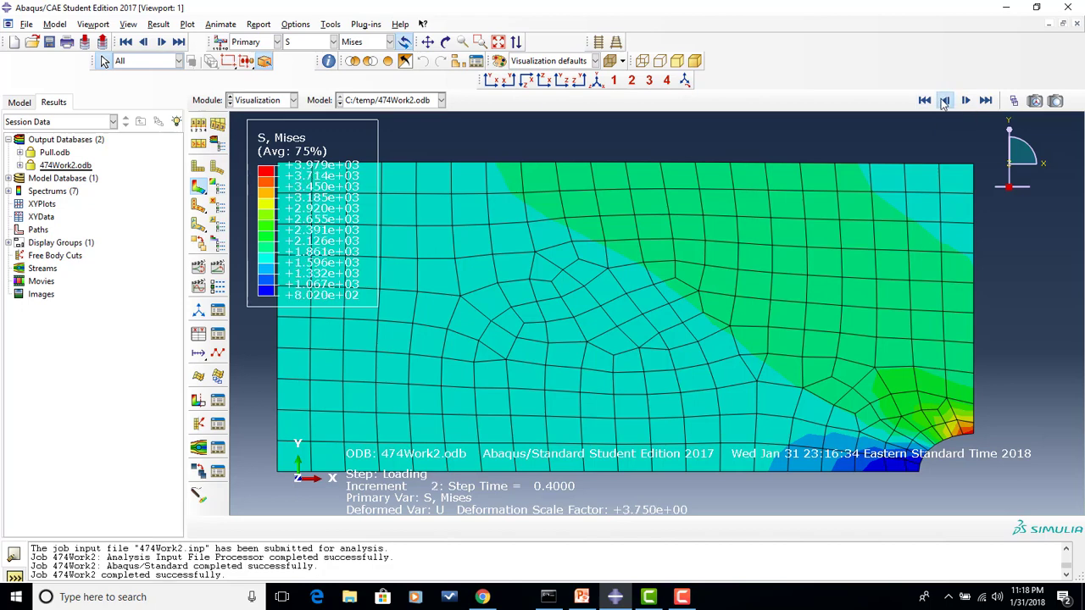
Return the stress plot to increment 0 and set the deformation scale factor to Uniform with a value of 1.
{"action": "left_click", "coordinate": [943, 101]}
{"action": "left_click", "coordinate": [943, 101]}
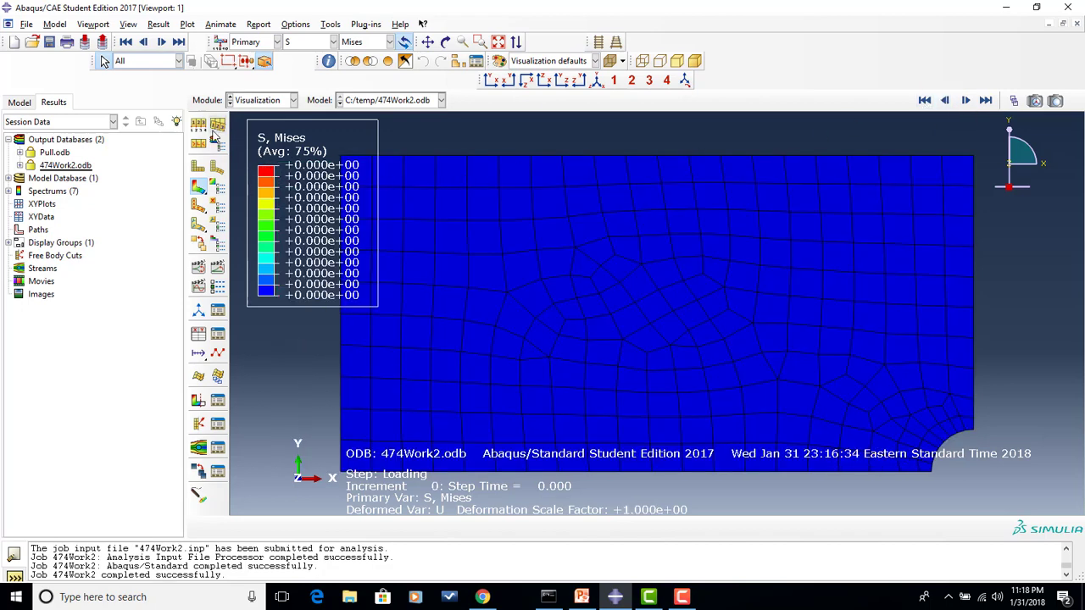
{"action": "left_click", "coordinate": [216, 127]}
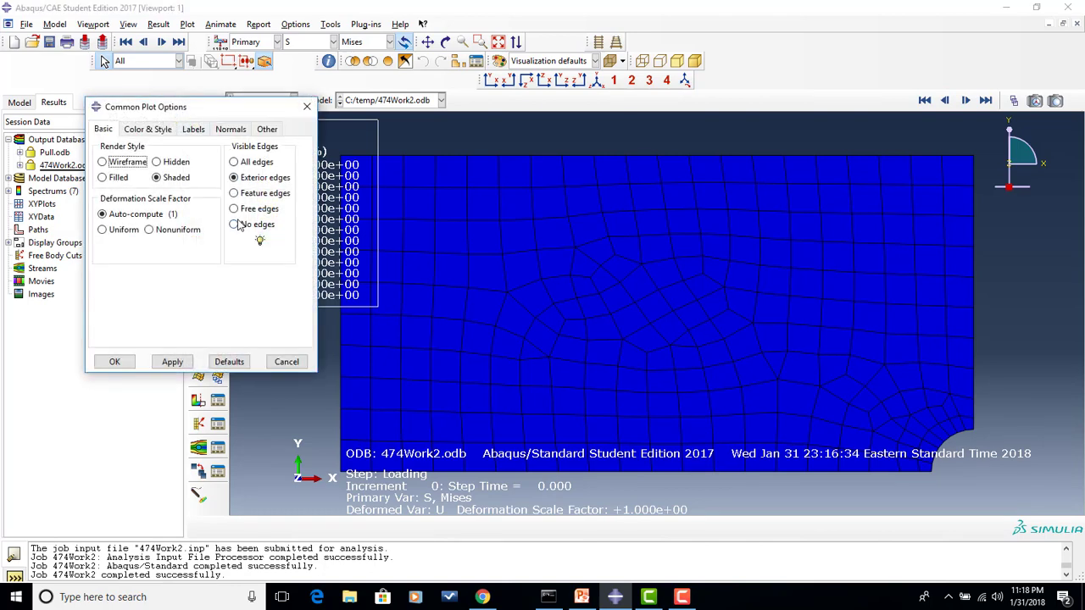
{"action": "left_click", "coordinate": [129, 231]}
{"action": "left_click", "coordinate": [119, 364]}
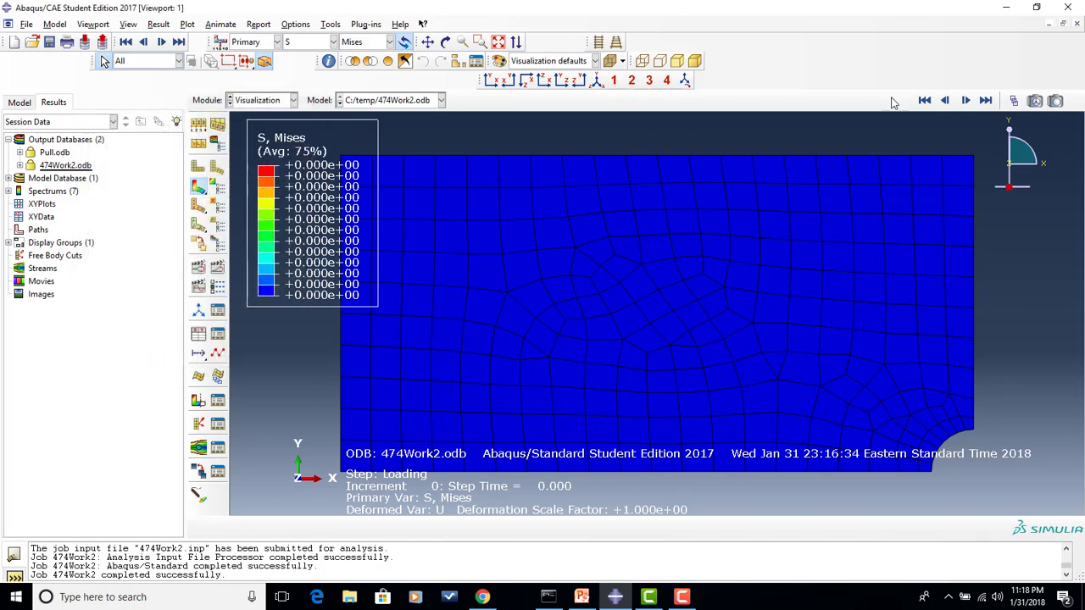
Step through the loading increments from 0 to 5 to examine the Mises stress at true deformation scale.
{"action": "left_click", "coordinate": [966, 101]}
{"action": "left_click", "coordinate": [966, 101]}
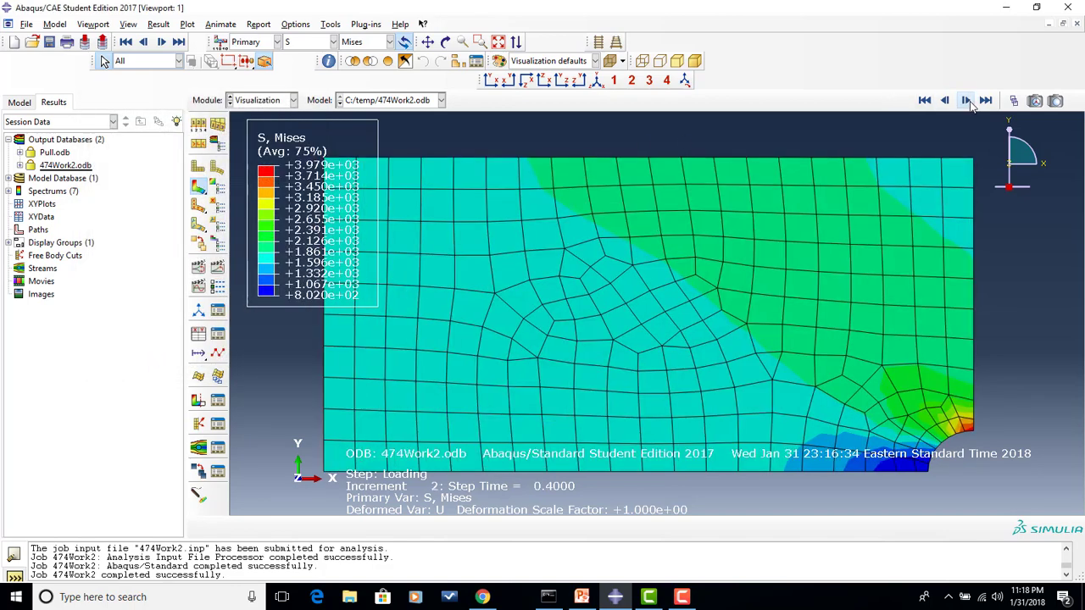
{"action": "left_click", "coordinate": [966, 101]}
{"action": "left_click", "coordinate": [966, 101]}
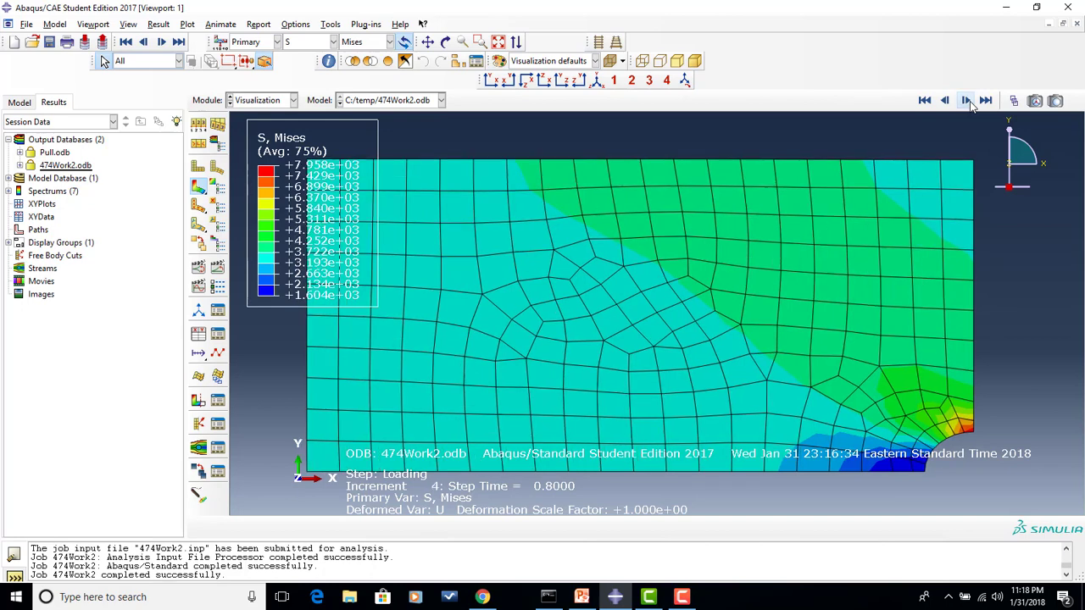
{"action": "left_click", "coordinate": [966, 101]}
{"action": "left_click", "coordinate": [971, 102]}
{"action": "left_click", "coordinate": [972, 102]}
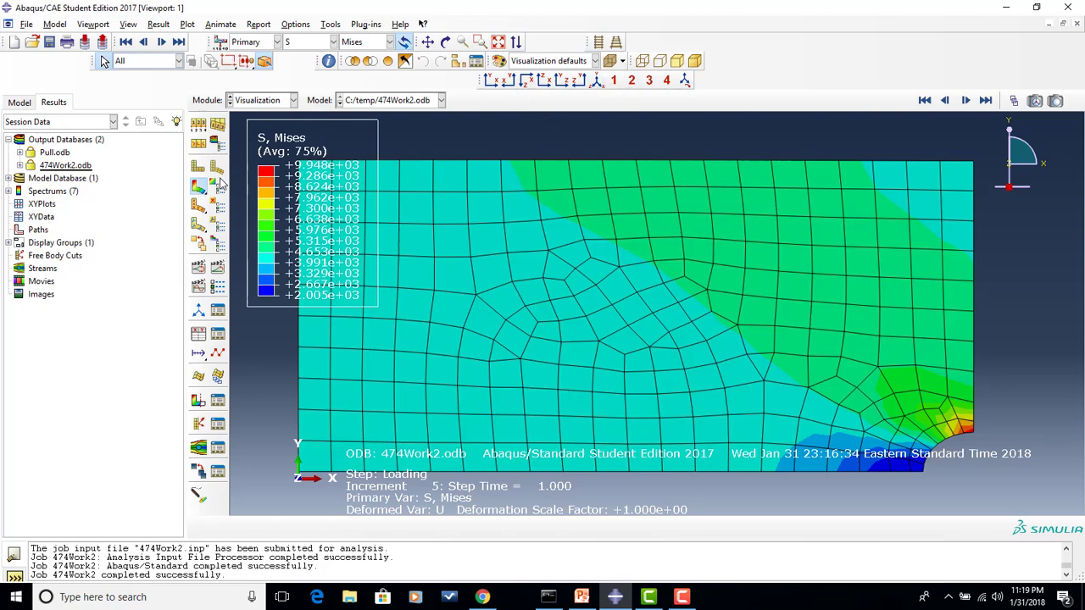
Partition the Block part's face with a full-width horizontal line at y about 16.8 above the sketch origin, accepting deletion of the invalidated mesh.
{"action": "left_click", "coordinate": [293, 103]}
{"action": "left_click", "coordinate": [276, 112]}
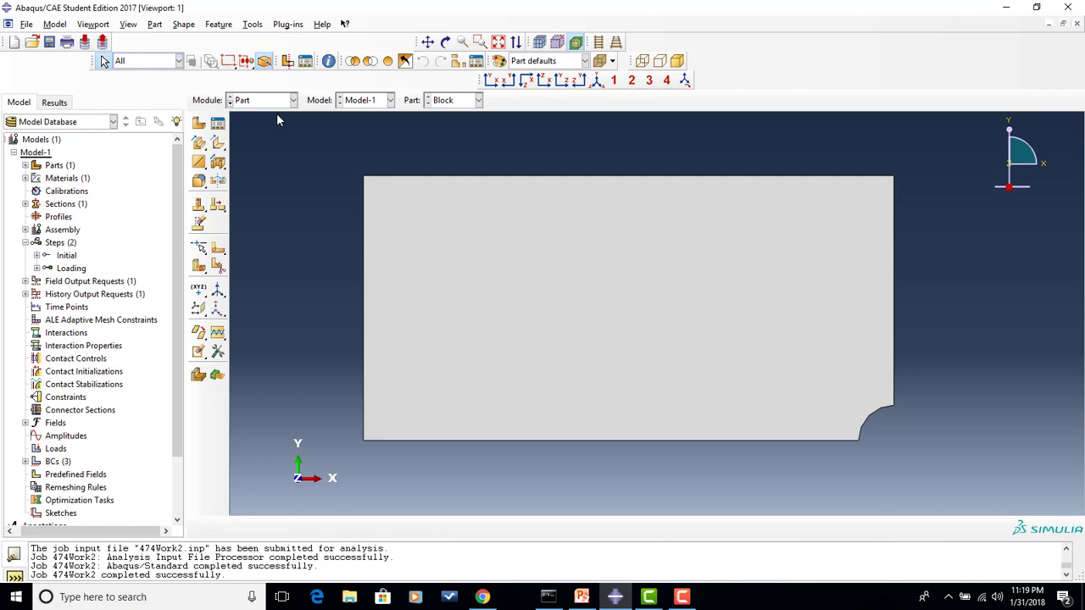
{"action": "left_click", "coordinate": [220, 251]}
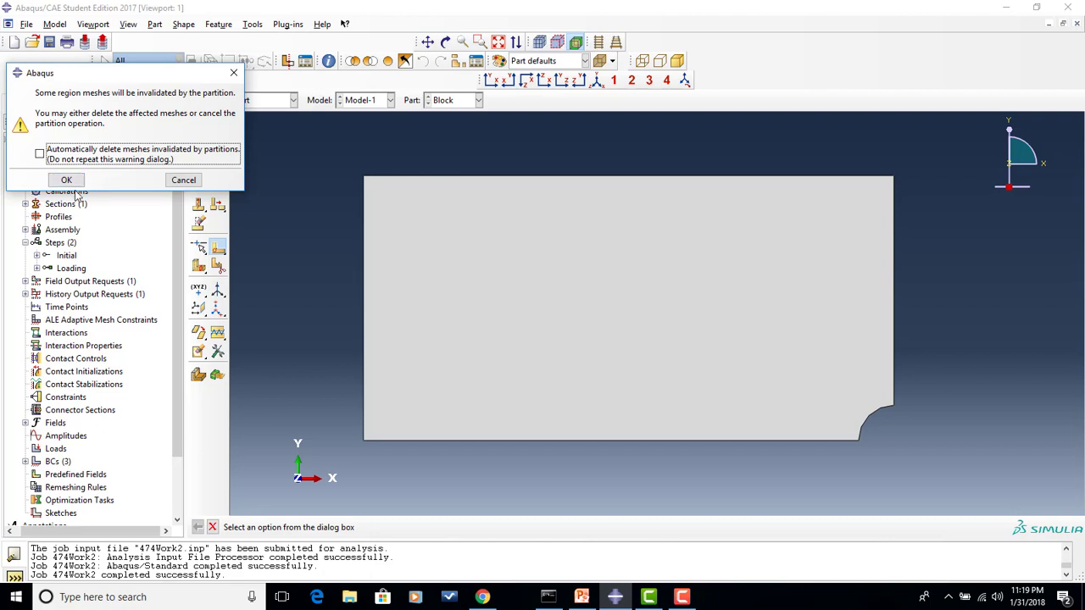
{"action": "left_click", "coordinate": [67, 180]}
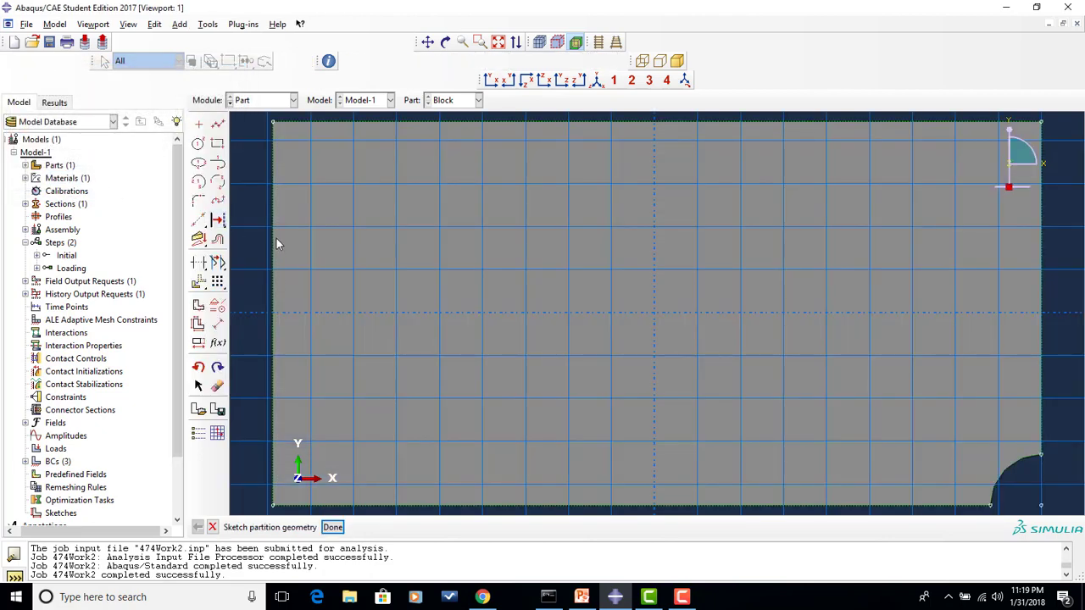
{"action": "left_click", "coordinate": [217, 124]}
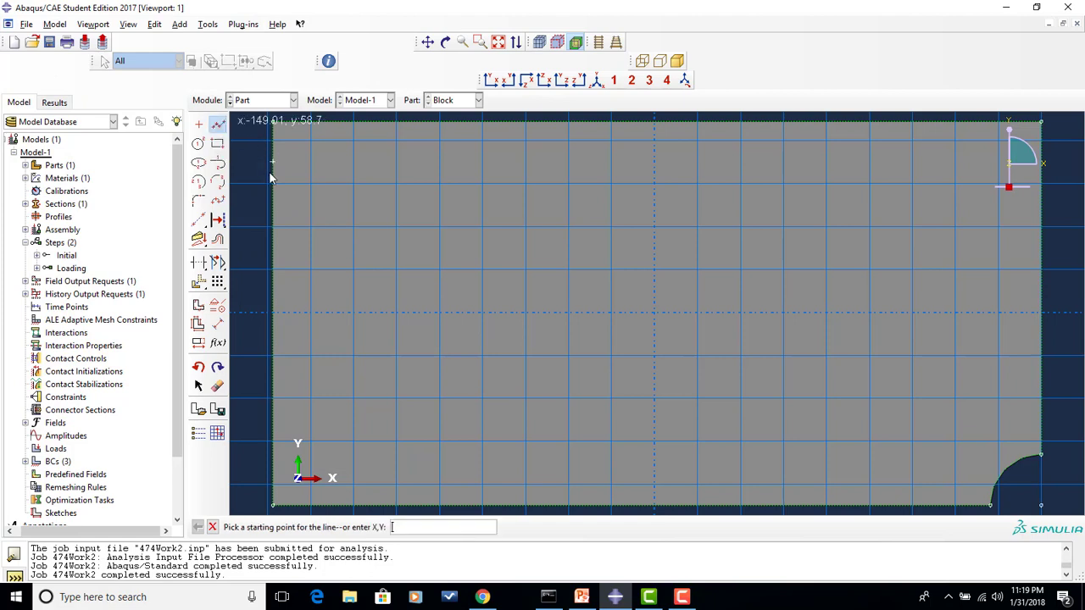
{"action": "left_click", "coordinate": [275, 266]}
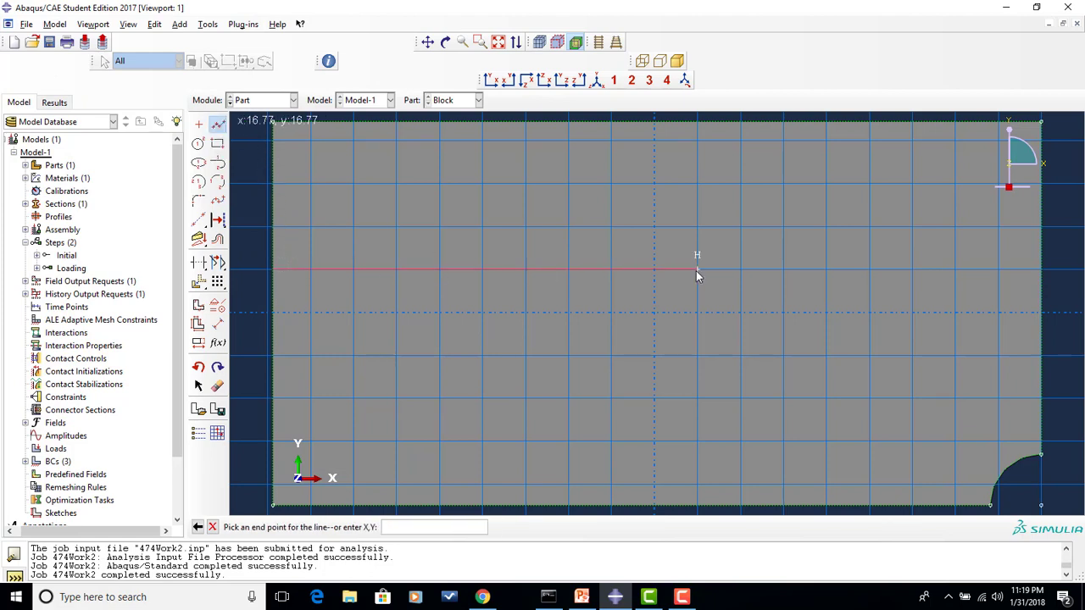
{"action": "left_click", "coordinate": [1043, 271]}
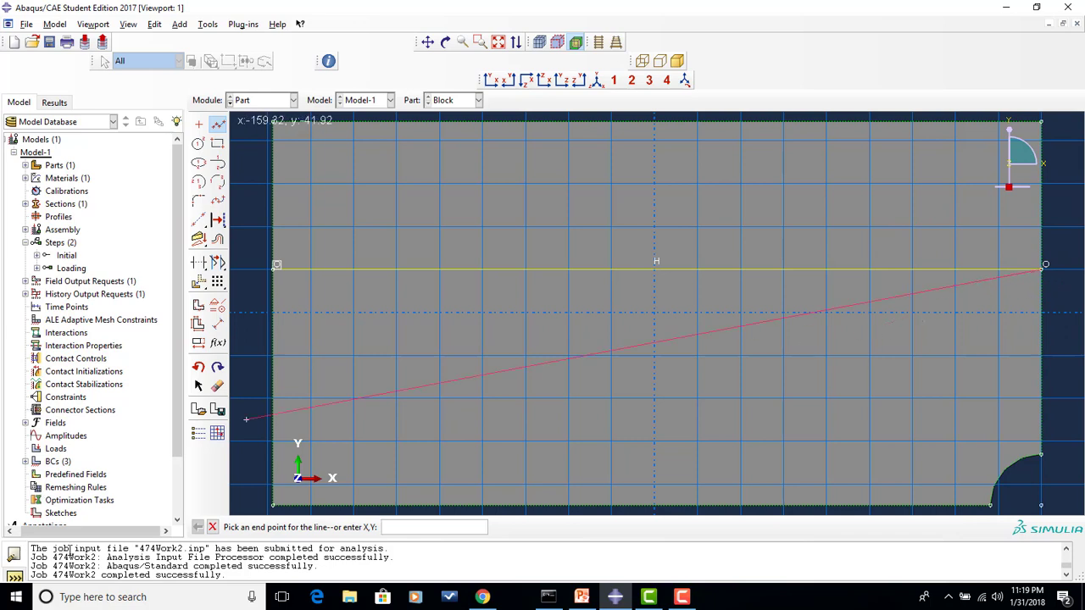
{"action": "left_click", "coordinate": [212, 527]}
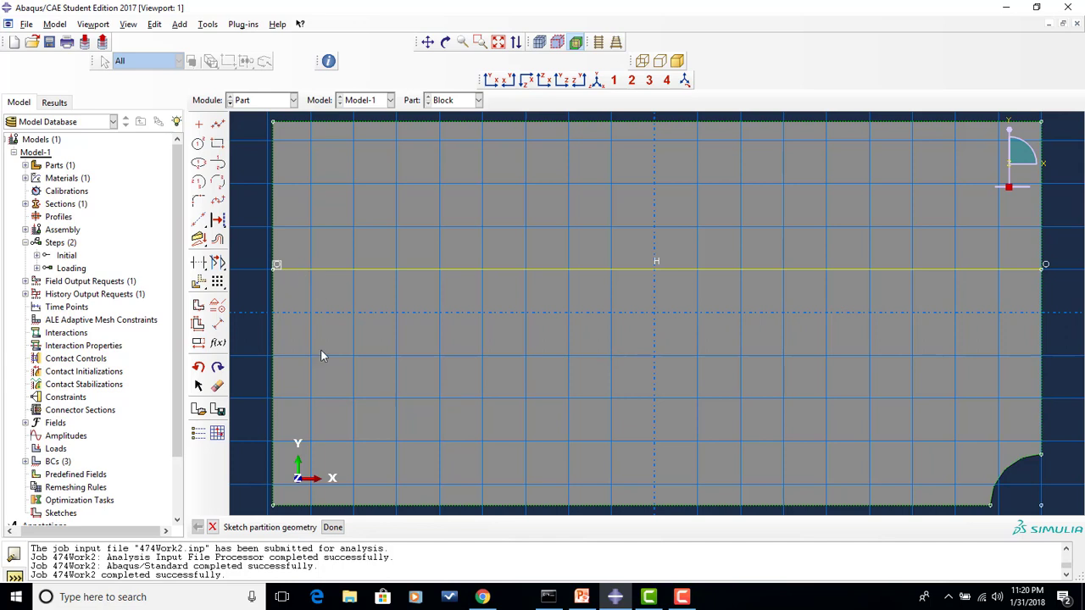
{"action": "left_click", "coordinate": [331, 527]}
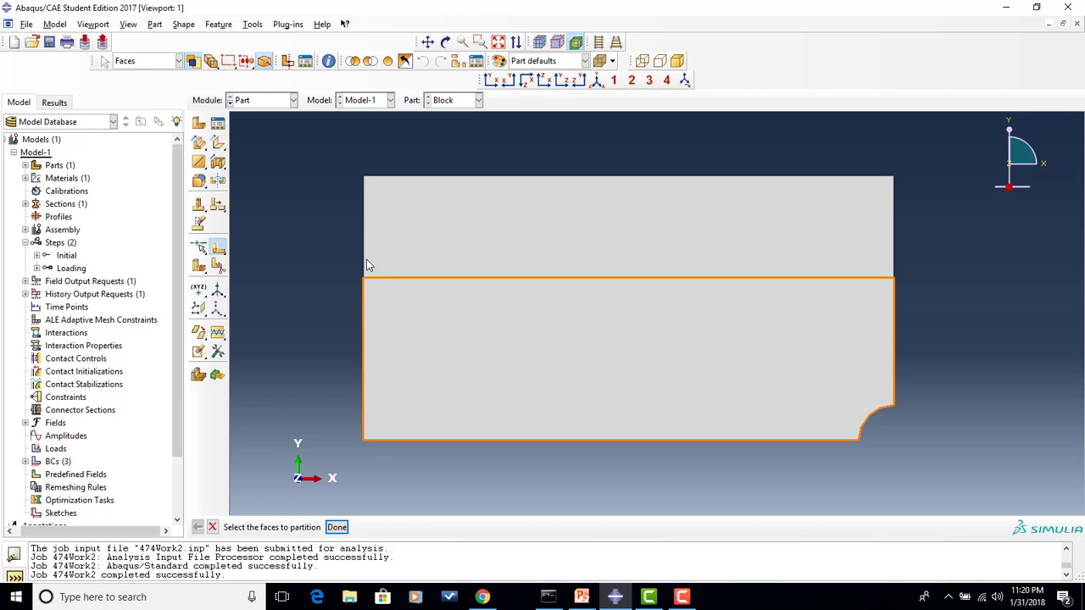
Check in the Property module that the Block section assignment covers both faces of the partitioned part.
{"action": "left_click", "coordinate": [290, 100]}
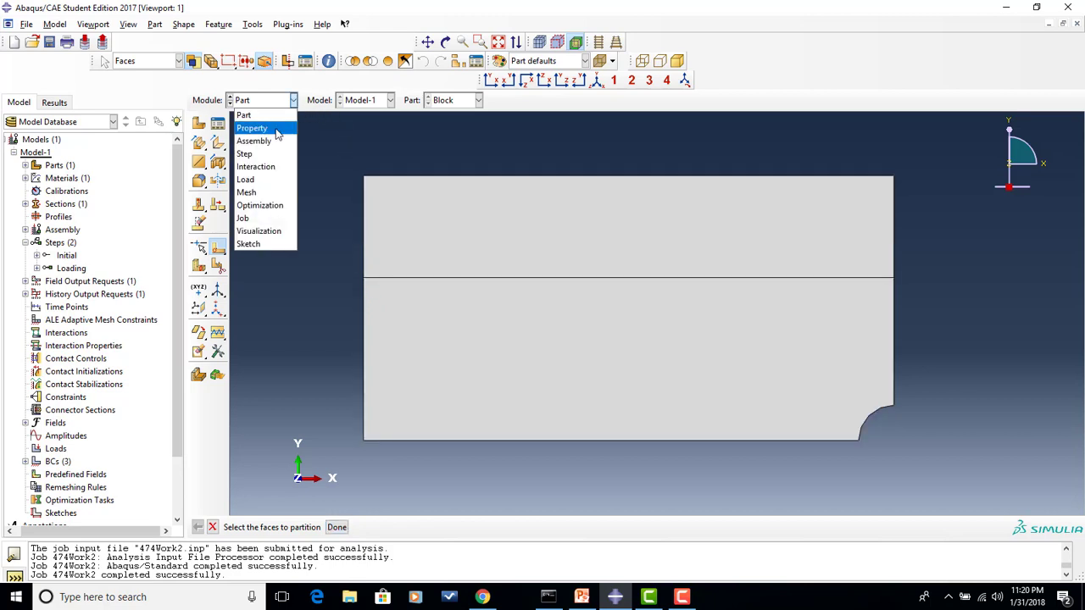
{"action": "left_click", "coordinate": [256, 124]}
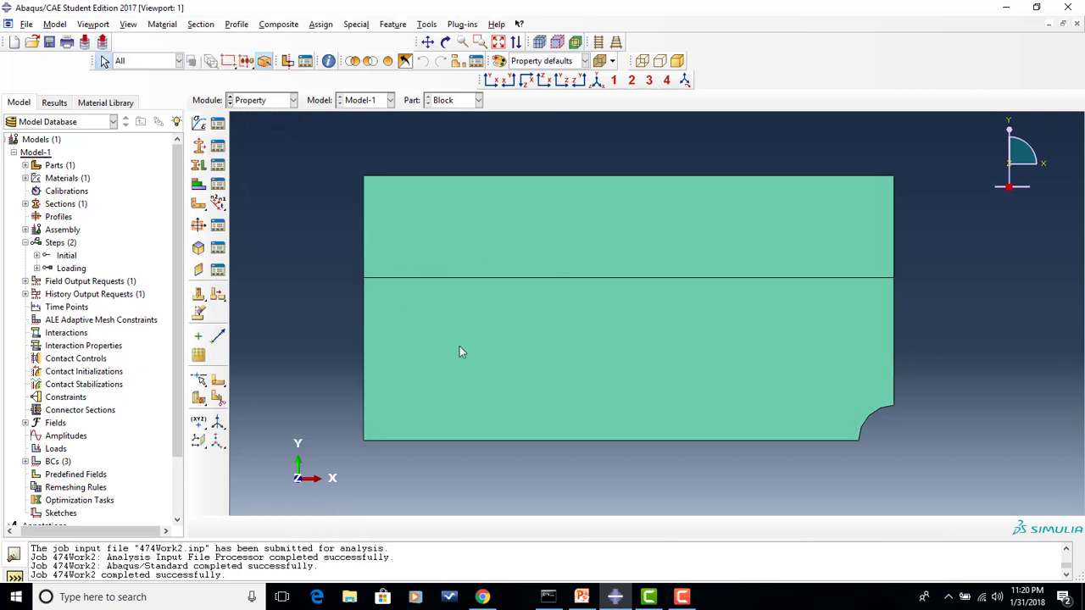
{"action": "left_click", "coordinate": [214, 167]}
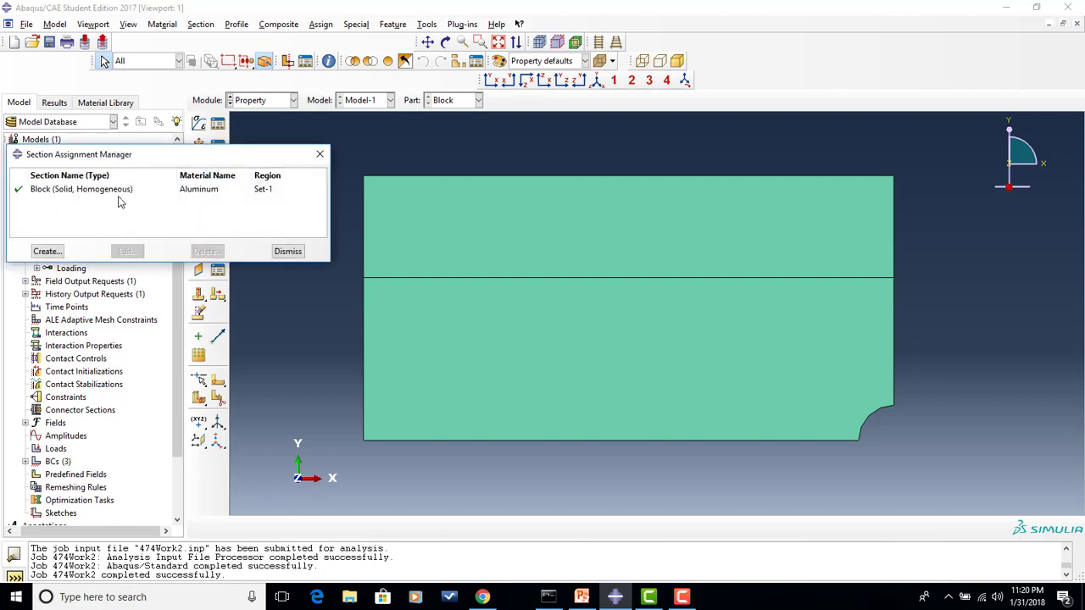
{"action": "left_click", "coordinate": [72, 190]}
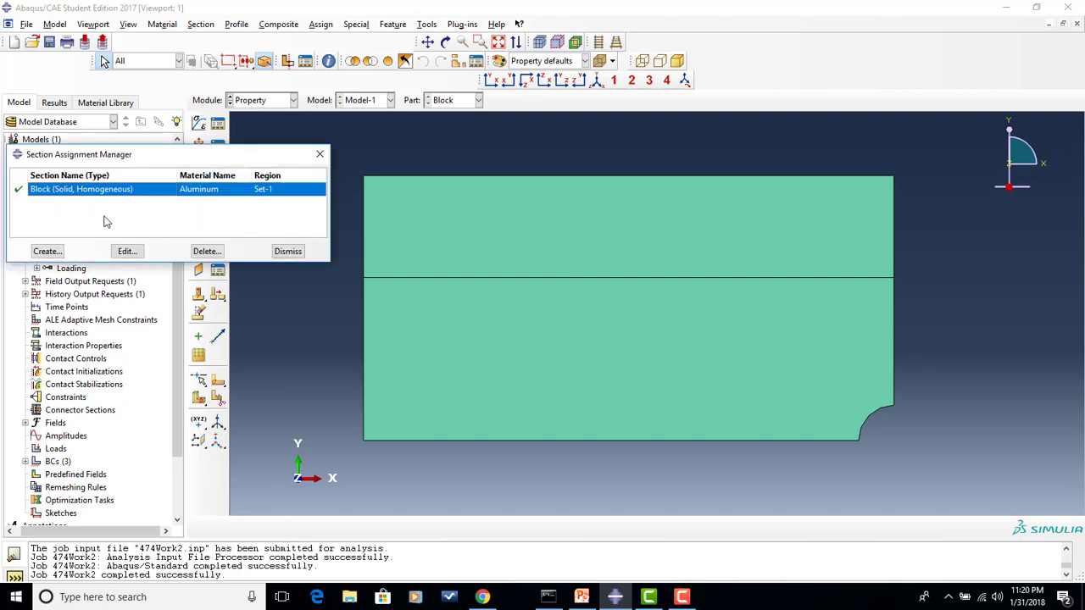
{"action": "left_click", "coordinate": [126, 251]}
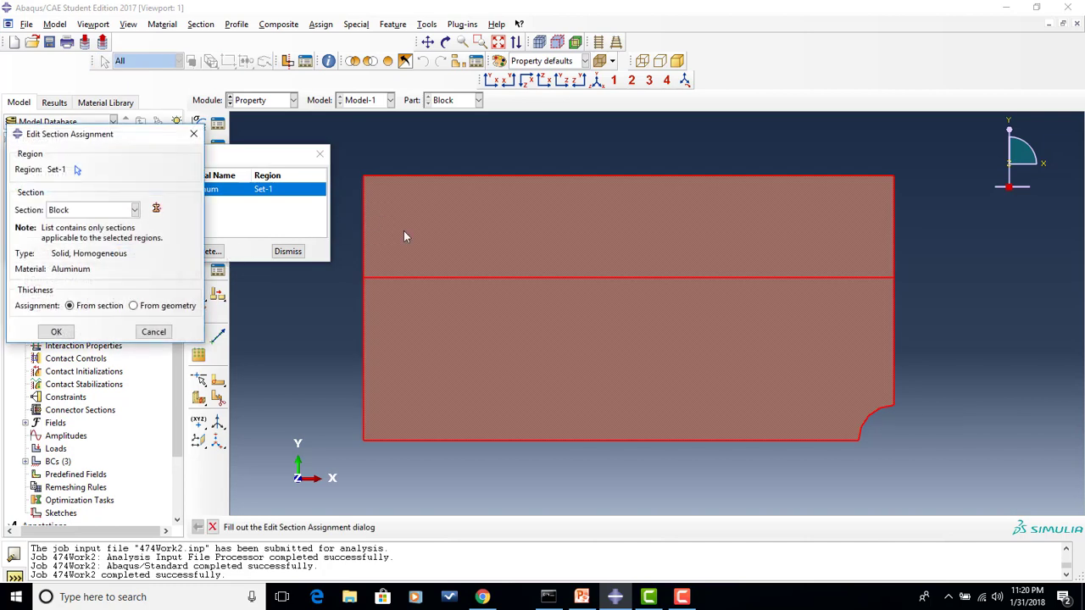
{"action": "left_click", "coordinate": [56, 331]}
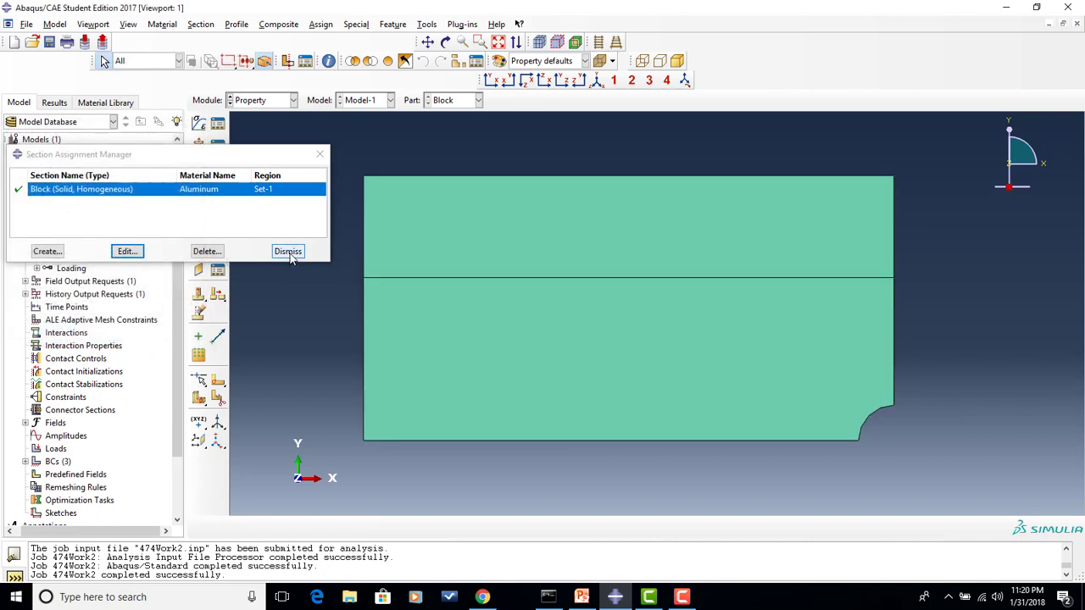
{"action": "left_click", "coordinate": [287, 251]}
In the Load module, reassign the Tension boundary condition to only the plate's left edge segment below the partition line, using a new set.
{"action": "left_click", "coordinate": [278, 102]}
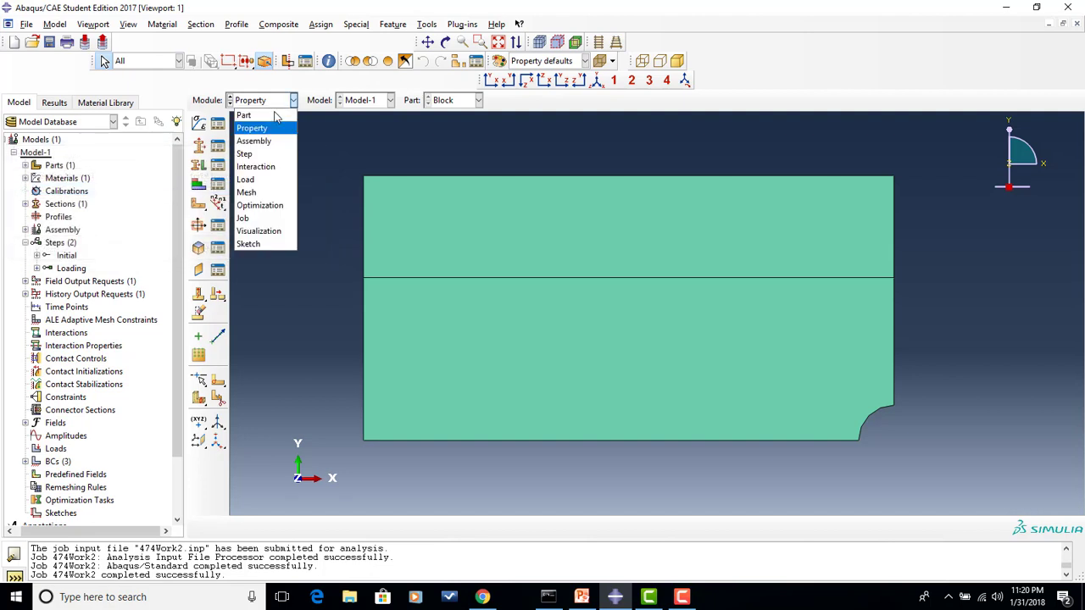
{"action": "left_click", "coordinate": [245, 180]}
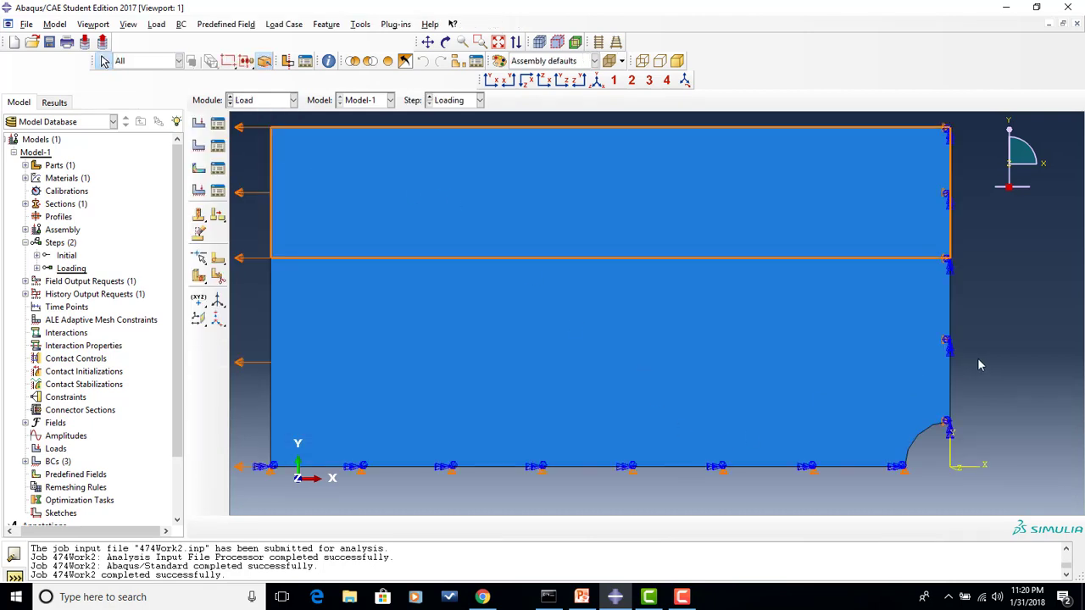
{"action": "left_click", "coordinate": [219, 148]}
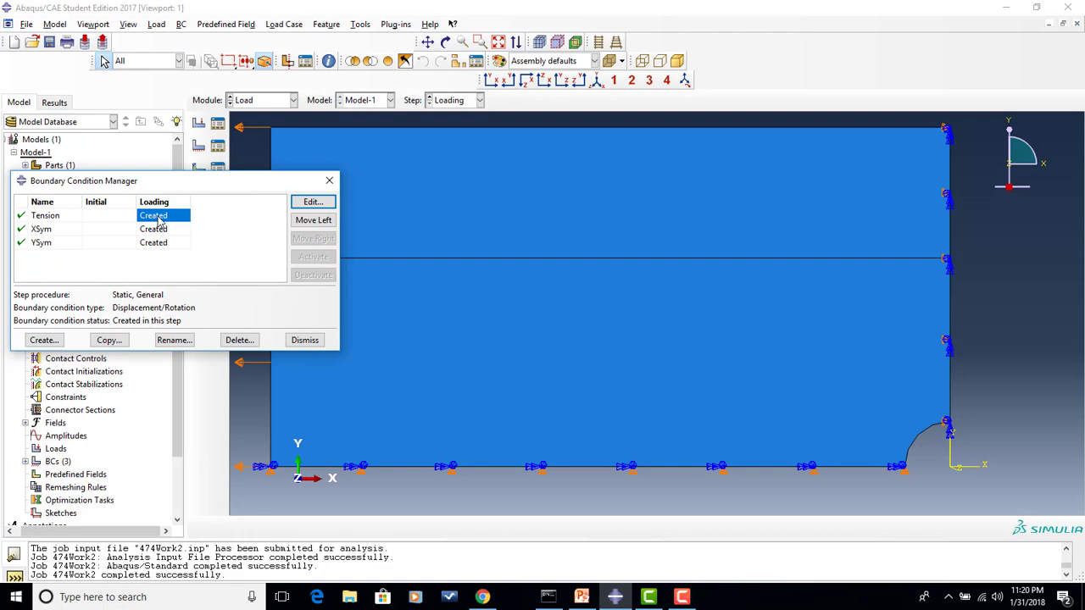
{"action": "left_click", "coordinate": [312, 201]}
{"action": "left_click_drag", "start_coordinate": [270, 187], "coordinate": [1045, 209]}
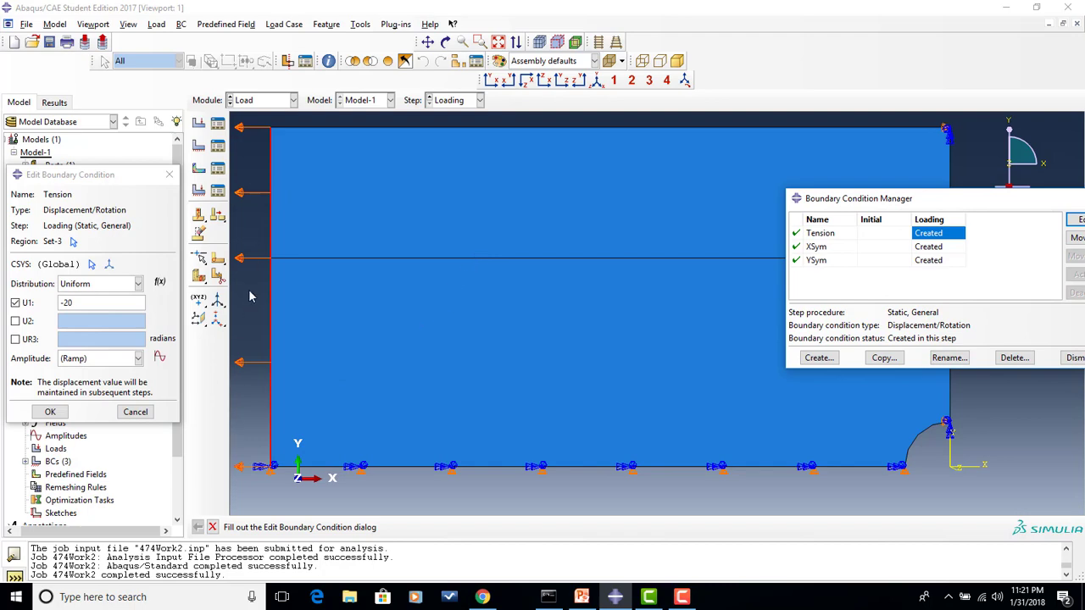
{"action": "left_click", "coordinate": [72, 244]}
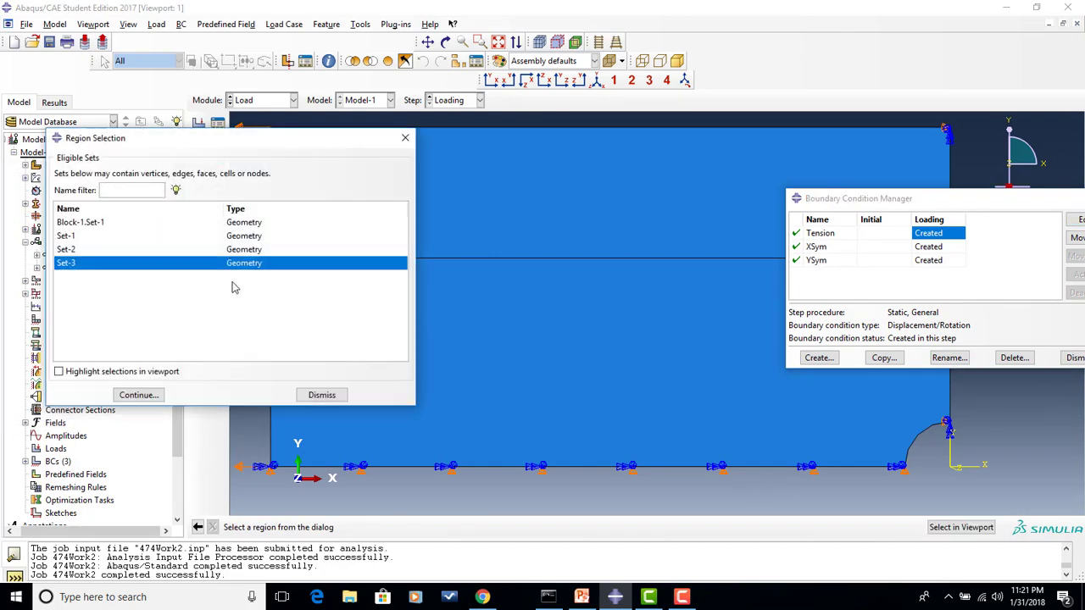
{"action": "left_click", "coordinate": [329, 395]}
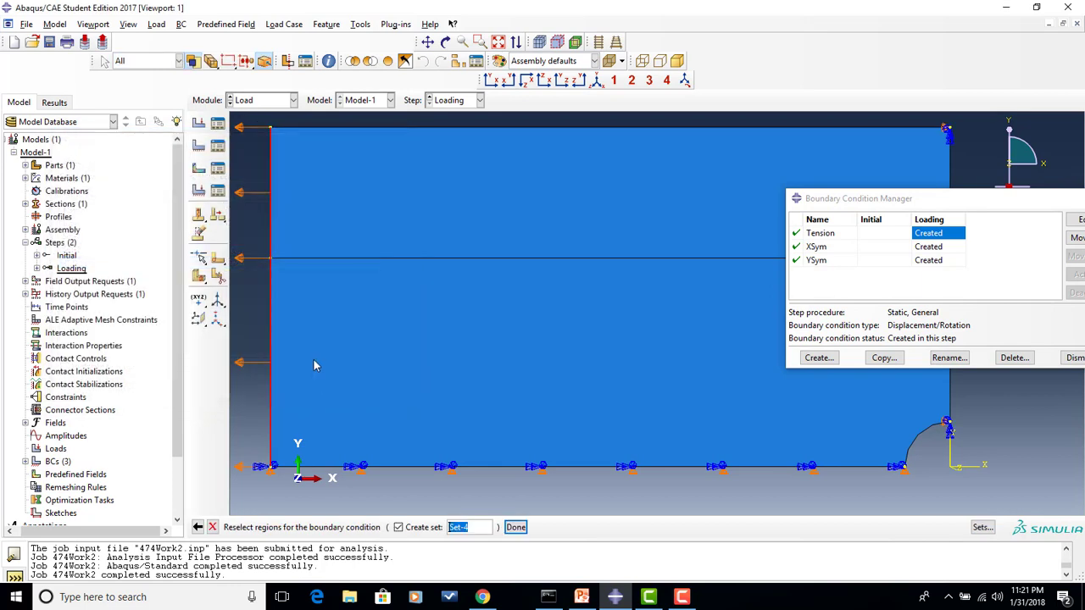
{"action": "left_click", "coordinate": [268, 303]}
{"action": "left_click", "coordinate": [515, 527]}
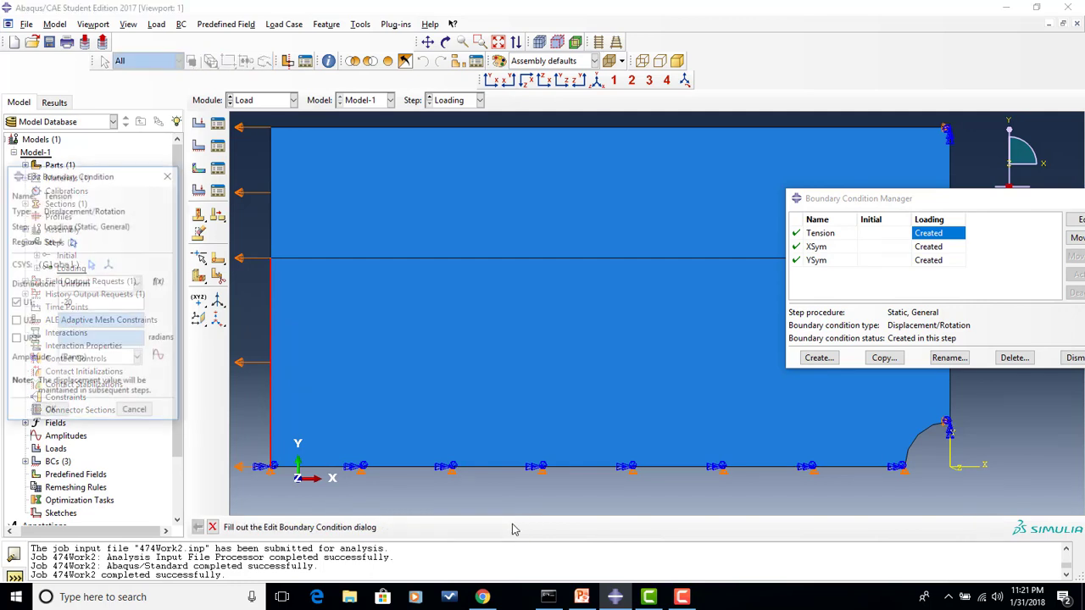
{"action": "left_click", "coordinate": [52, 412]}
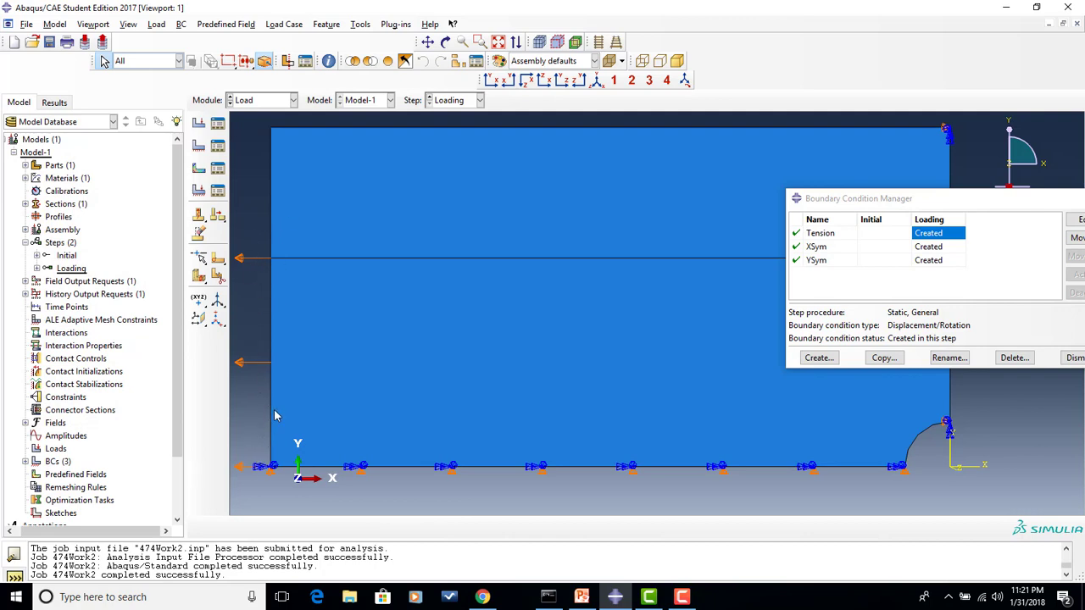
Review the edges and symmetry types of the XSym and YSym boundary conditions on the partitioned plate.
{"action": "left_click", "coordinate": [928, 247]}
{"action": "left_click_drag", "start_coordinate": [949, 207], "coordinate": [592, 174]}
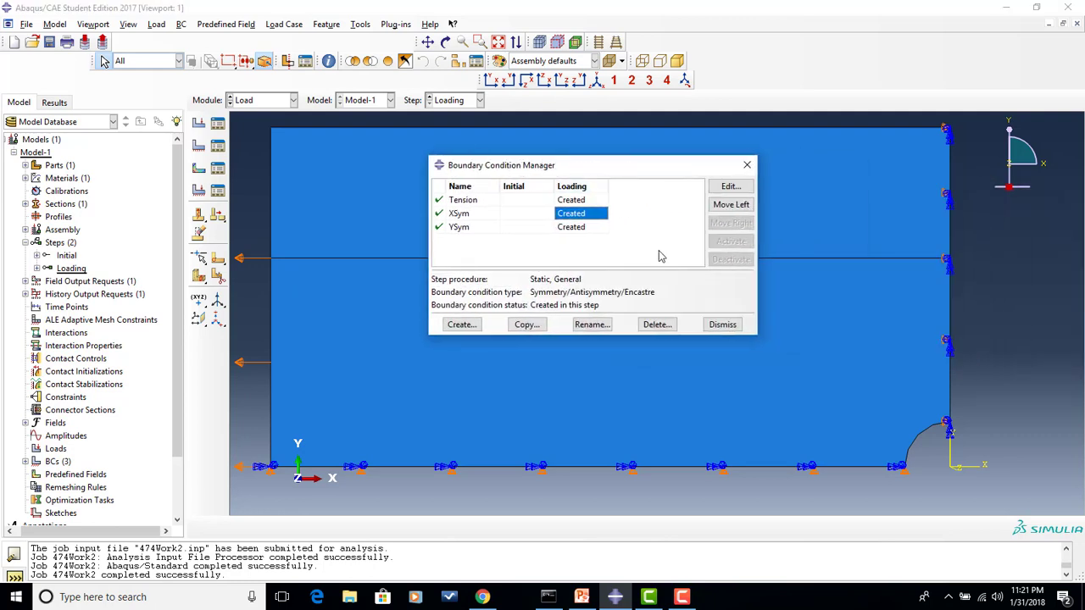
{"action": "left_click", "coordinate": [729, 187]}
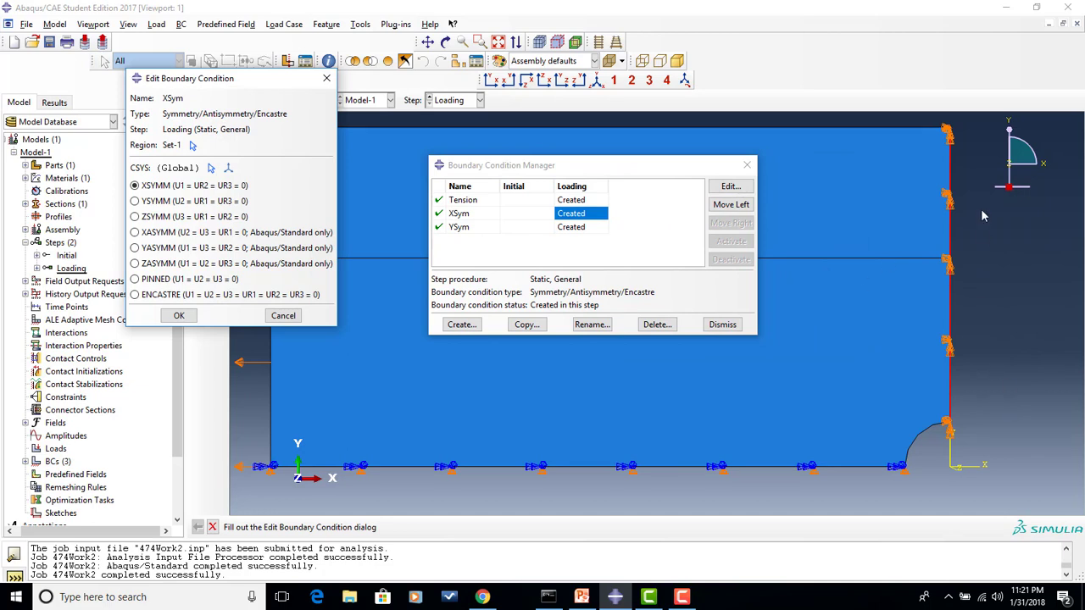
{"action": "left_click", "coordinate": [175, 316]}
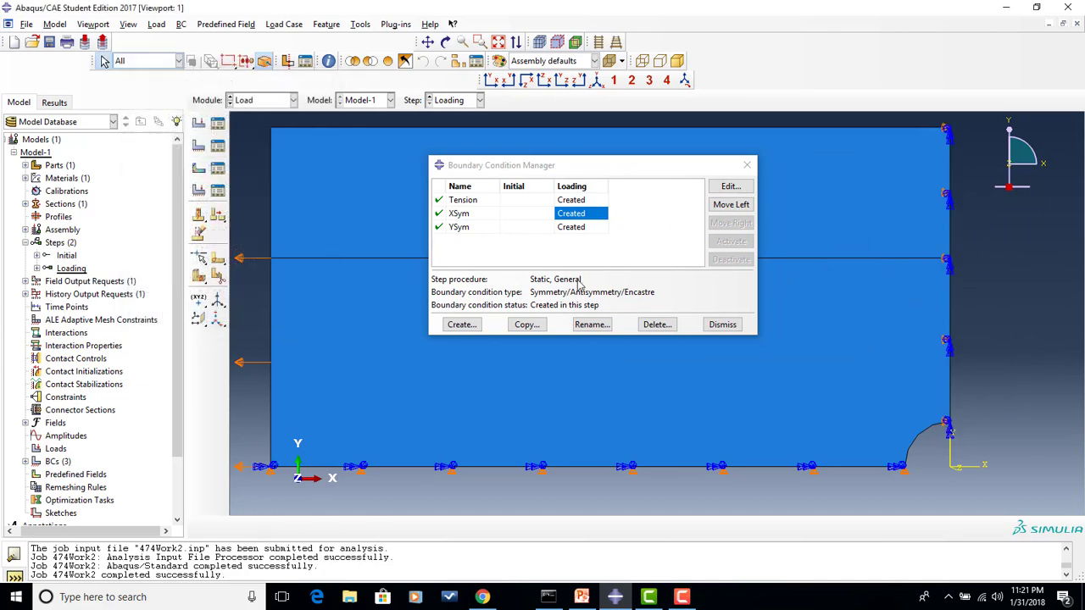
{"action": "left_click", "coordinate": [568, 228]}
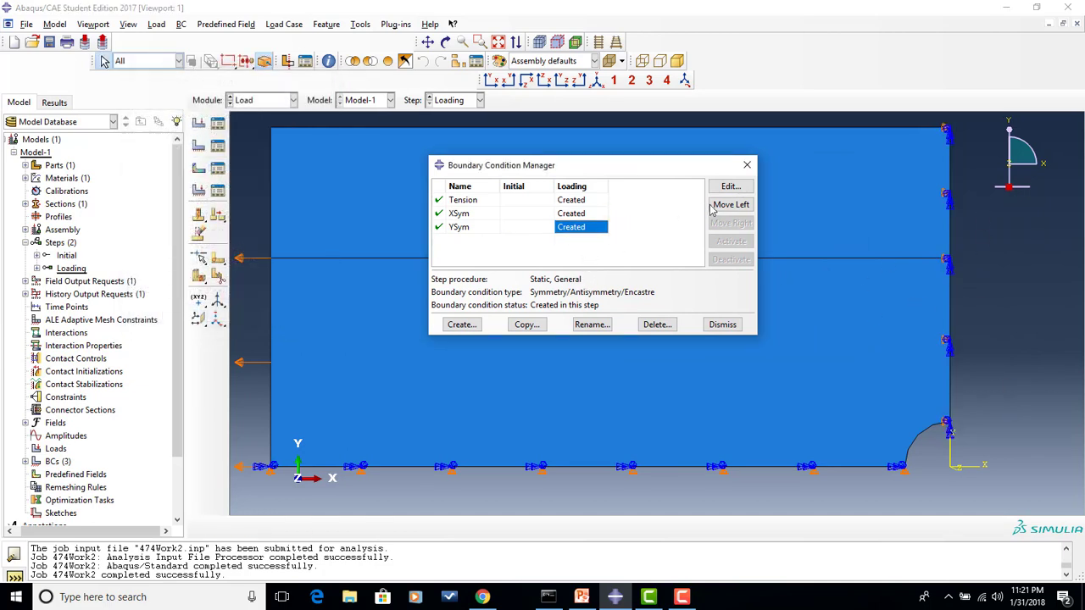
{"action": "left_click", "coordinate": [730, 187]}
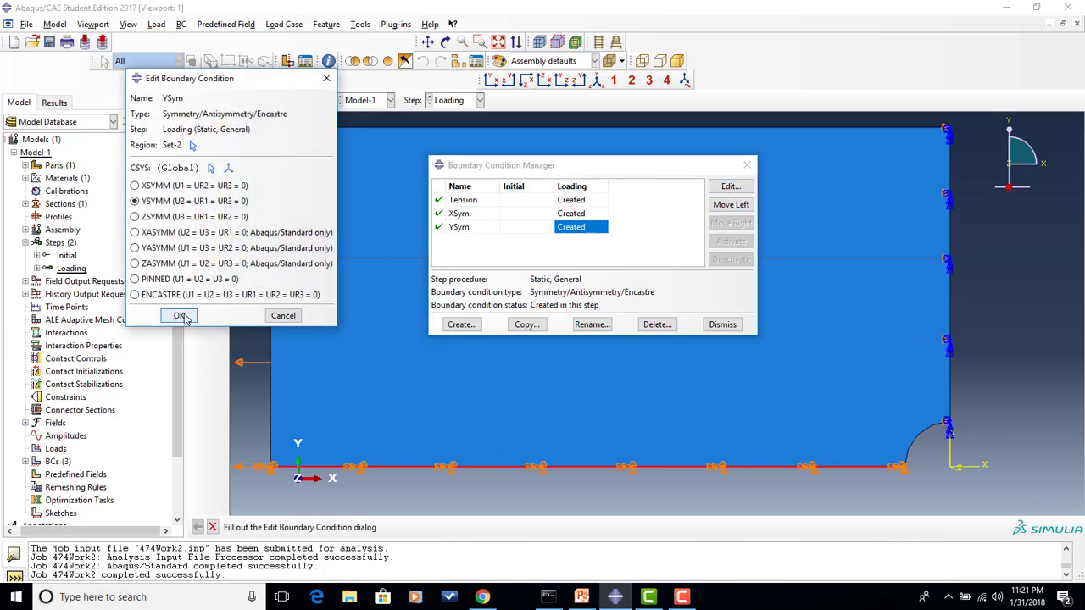
{"action": "left_click", "coordinate": [175, 315]}
{"action": "left_click", "coordinate": [723, 325]}
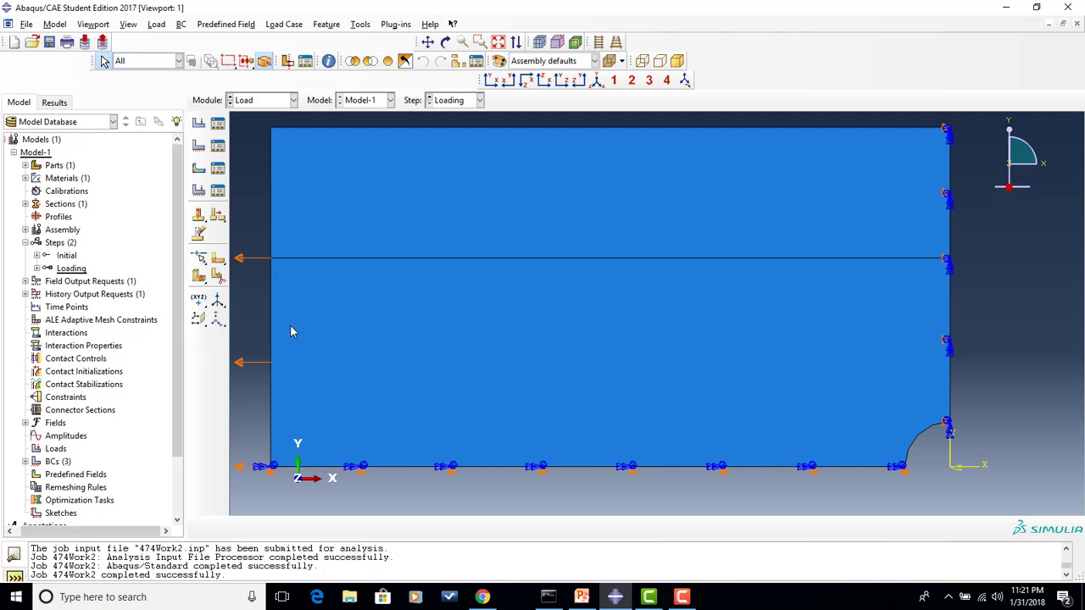
In the Mesh module, switch to the Block part, accept the global seeds at size 15, and mesh the partitioned part.
{"action": "left_click", "coordinate": [294, 100]}
{"action": "left_click", "coordinate": [271, 194]}
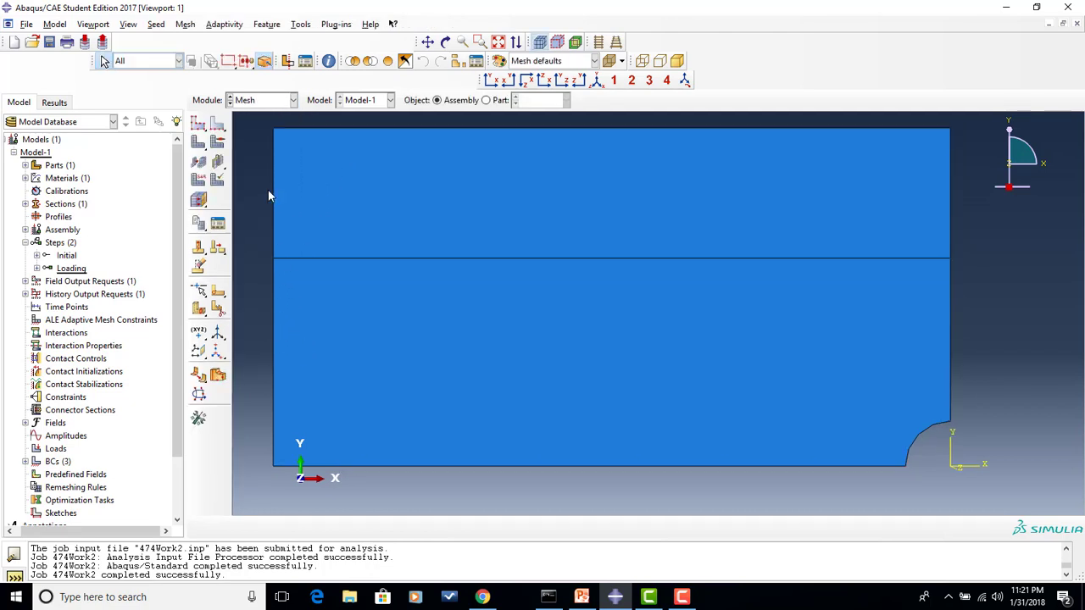
{"action": "left_click", "coordinate": [200, 124]}
{"action": "left_click", "coordinate": [543, 325]}
{"action": "left_click", "coordinate": [486, 100]}
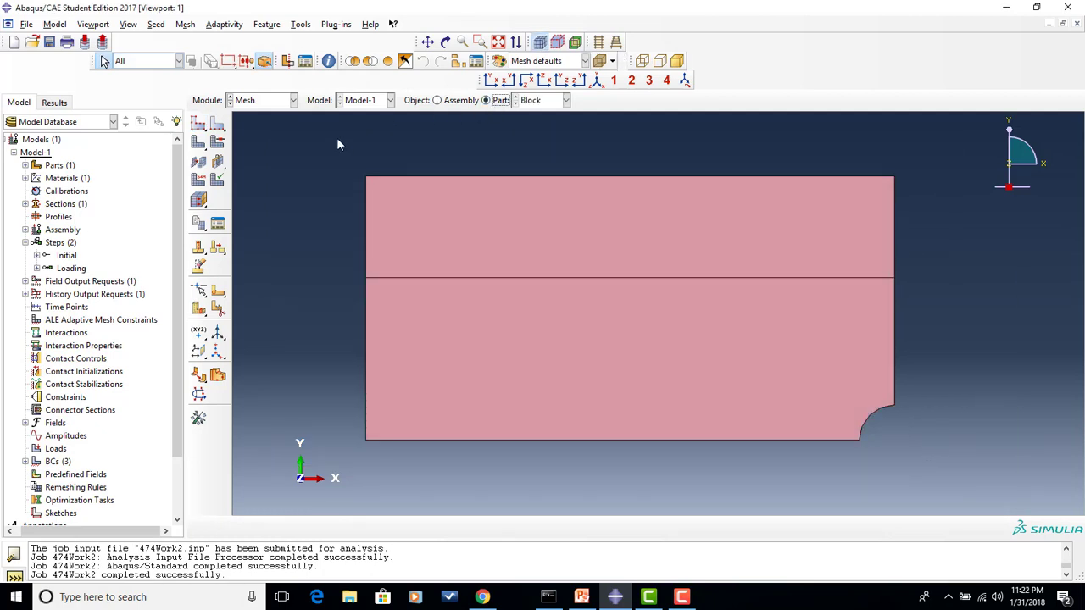
{"action": "left_click", "coordinate": [203, 125]}
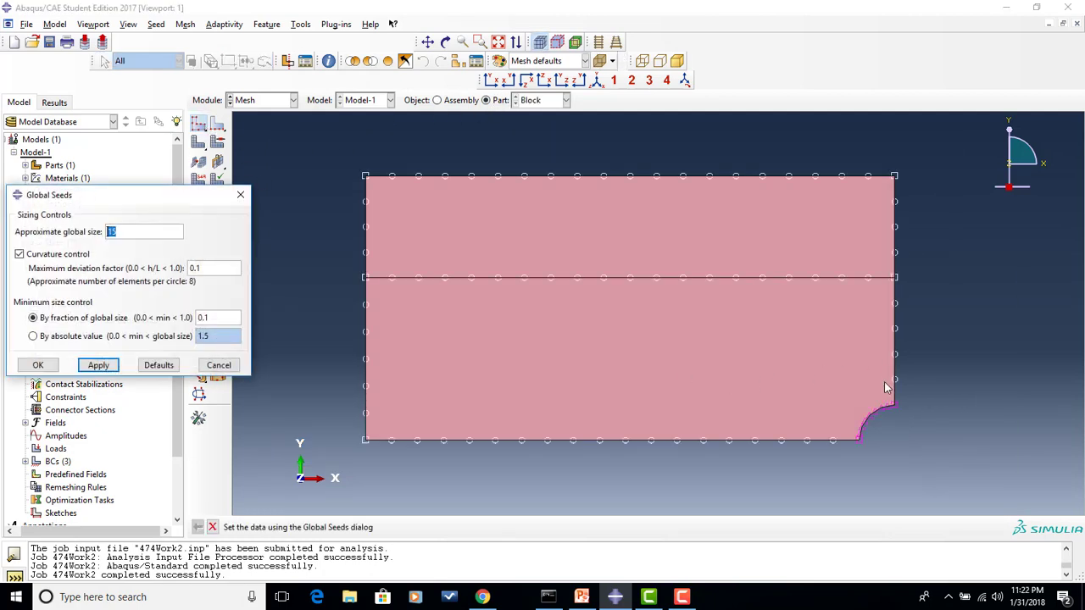
{"action": "left_click", "coordinate": [38, 365]}
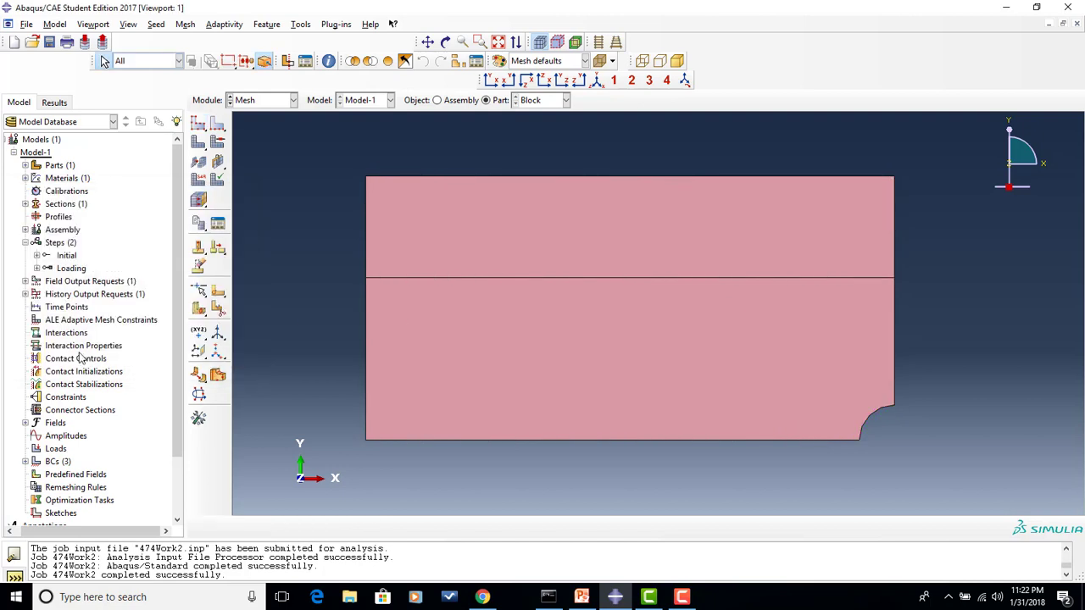
{"action": "left_click", "coordinate": [197, 145]}
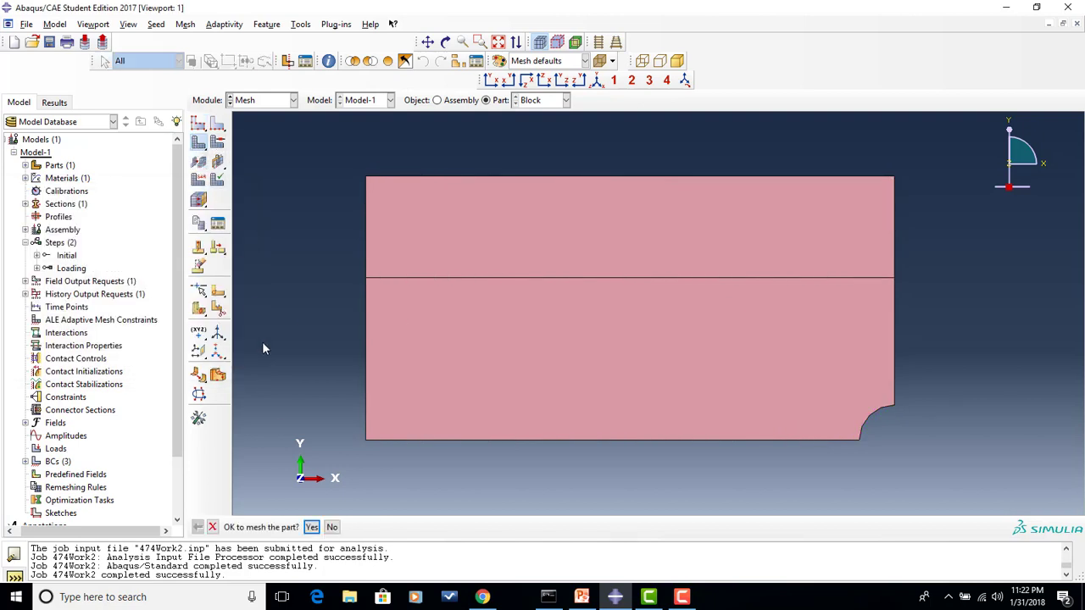
{"action": "left_click", "coordinate": [311, 528]}
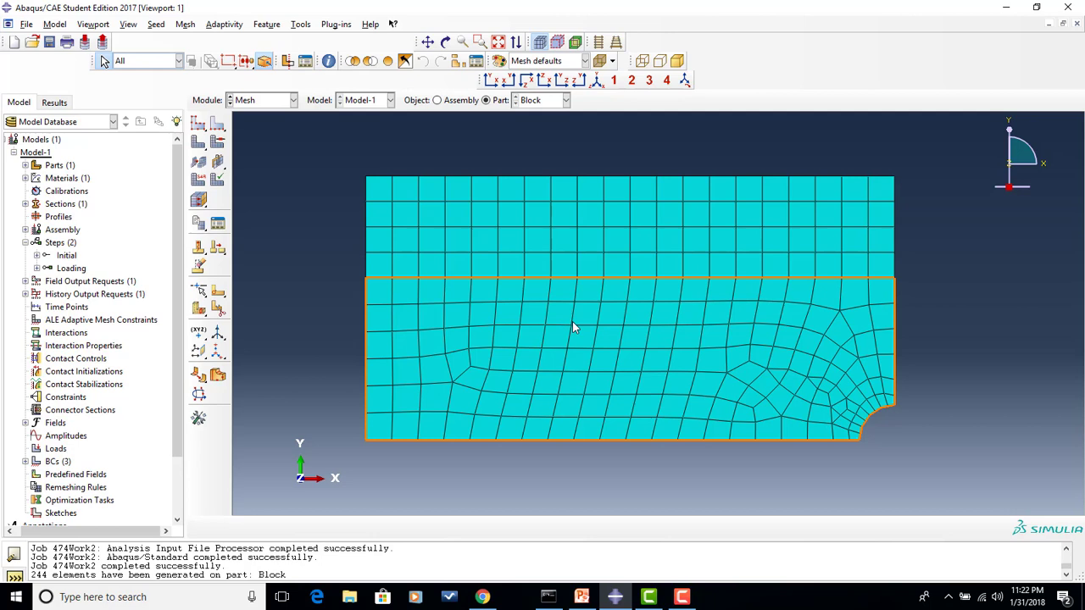
In the Job module, create a job named 474Work2_2 from Model-1 with the default job settings.
{"action": "left_click", "coordinate": [292, 100]}
{"action": "left_click", "coordinate": [279, 215]}
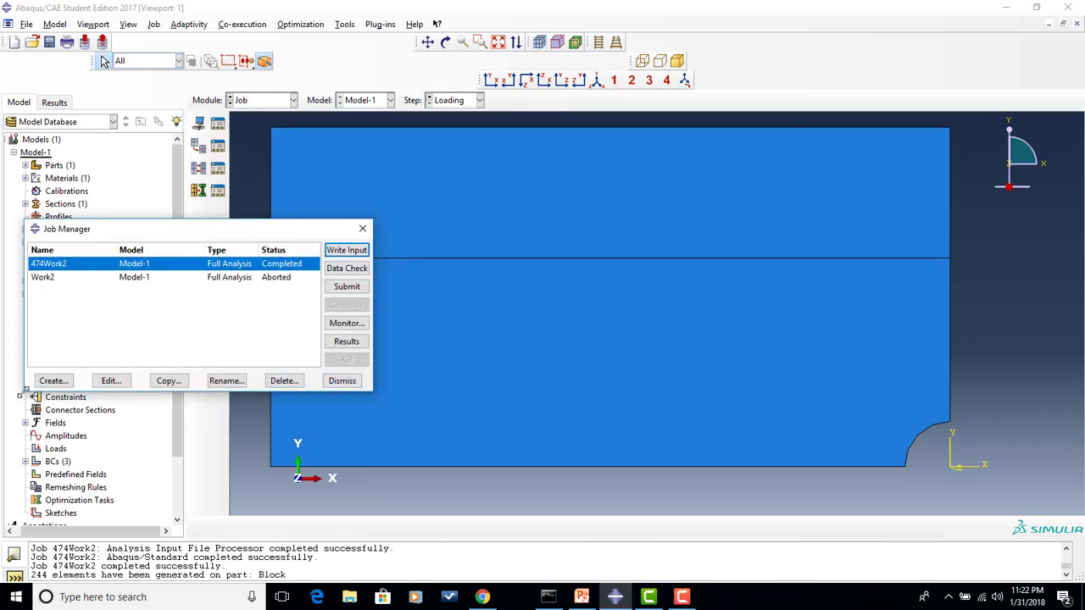
{"action": "left_click", "coordinate": [53, 381]}
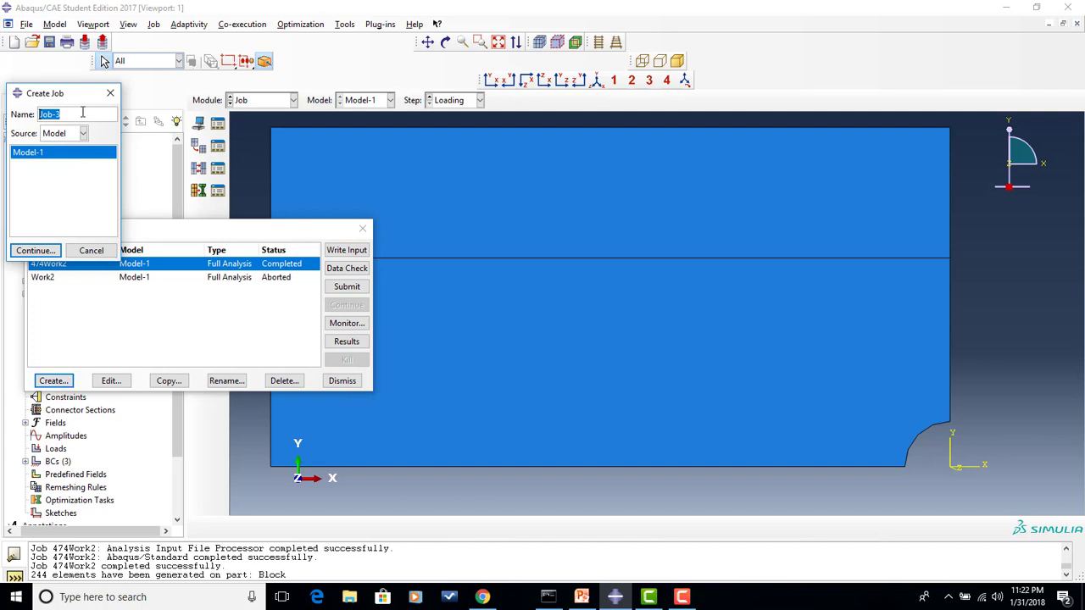
{"action": "type", "text": "474Work2_2"}
{"action": "left_click", "coordinate": [36, 250]}
{"action": "left_click", "coordinate": [140, 333]}
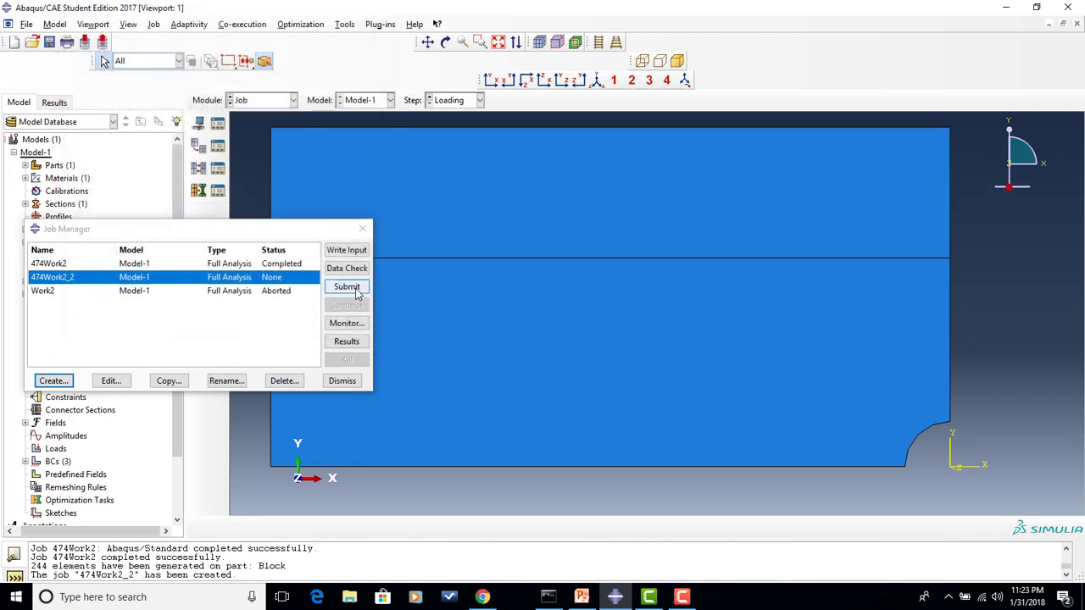
Submit job 474Work2_2 for analysis and monitor its increments until the run finishes.
{"action": "left_click", "coordinate": [356, 291]}
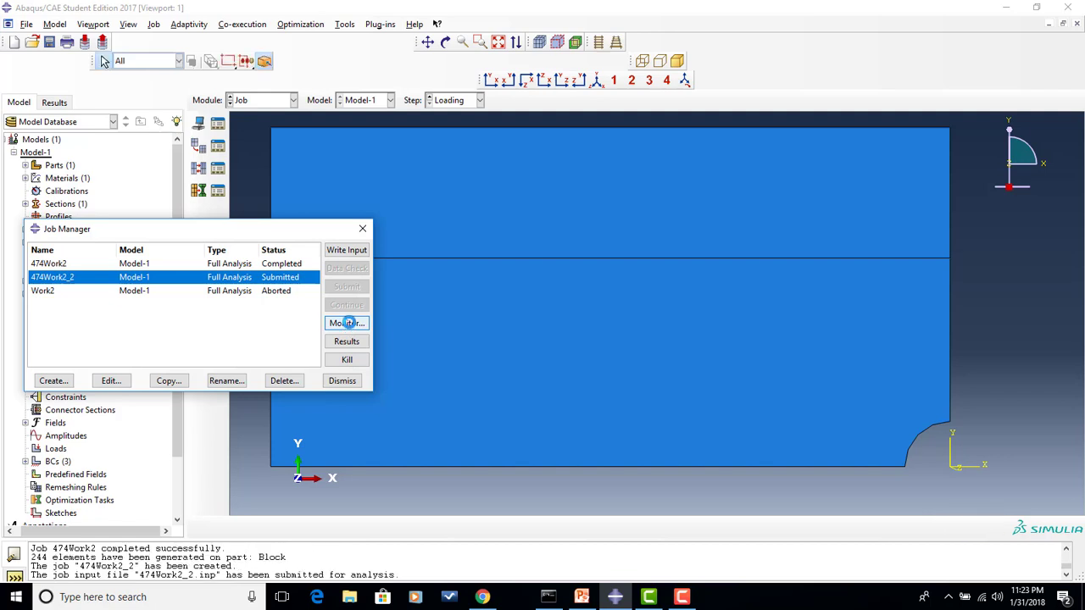
{"action": "left_click", "coordinate": [349, 323]}
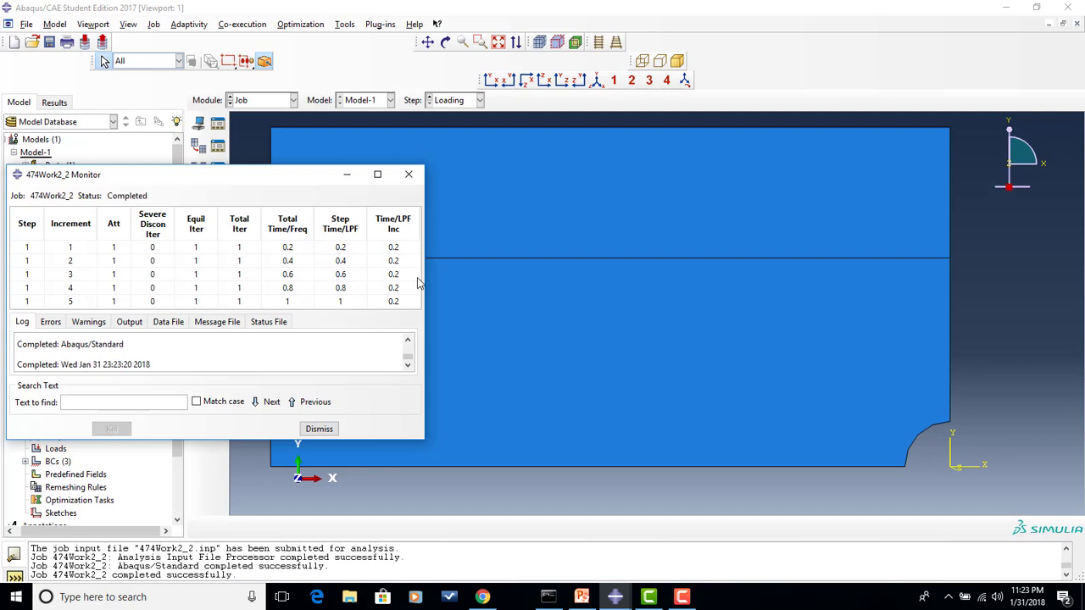
{"action": "left_click", "coordinate": [327, 430]}
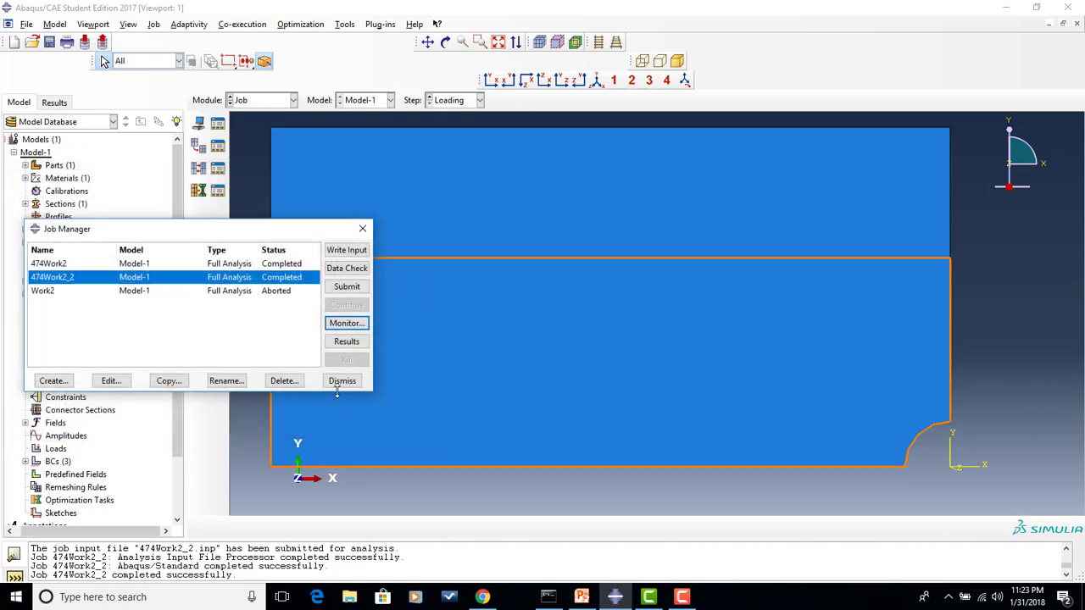
Open the 474Work2_2 results and display the deformed shape, followed by the Mises stress contours on it.
{"action": "left_click", "coordinate": [358, 341]}
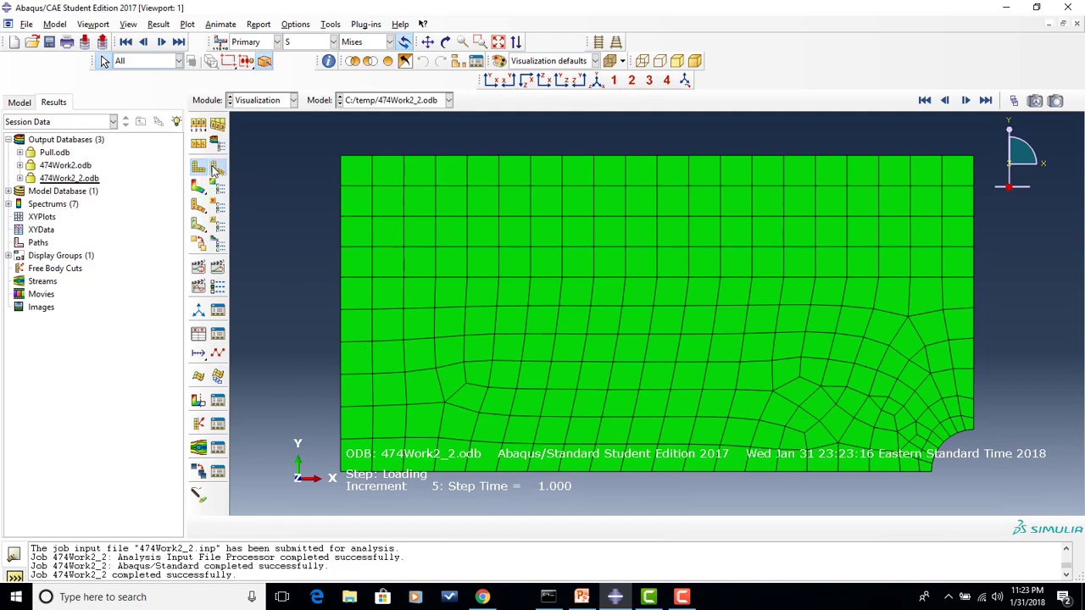
{"action": "left_click", "coordinate": [215, 168]}
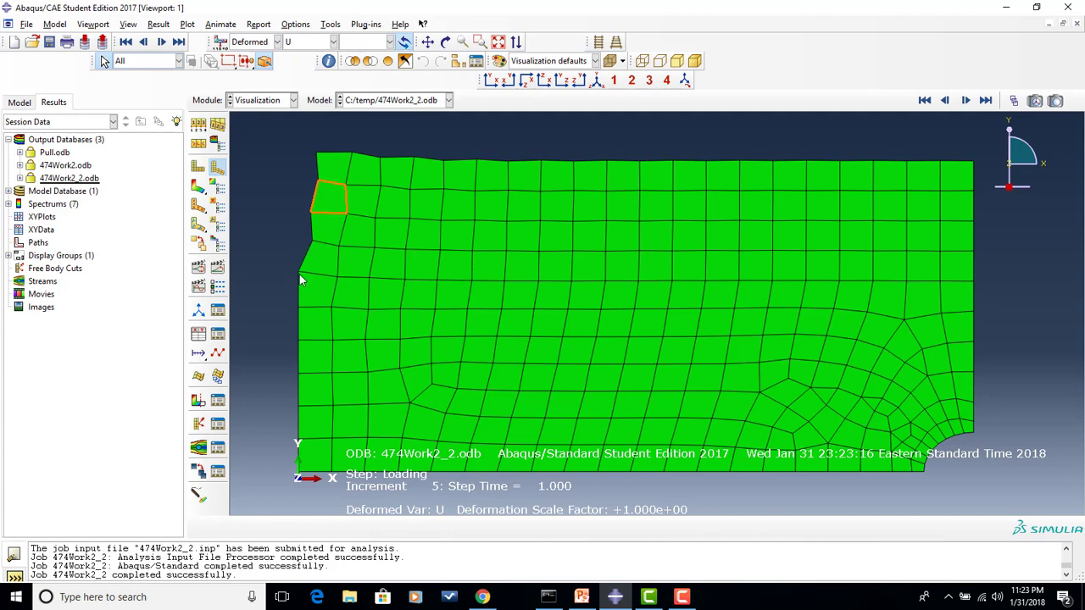
{"action": "left_click", "coordinate": [298, 307]}
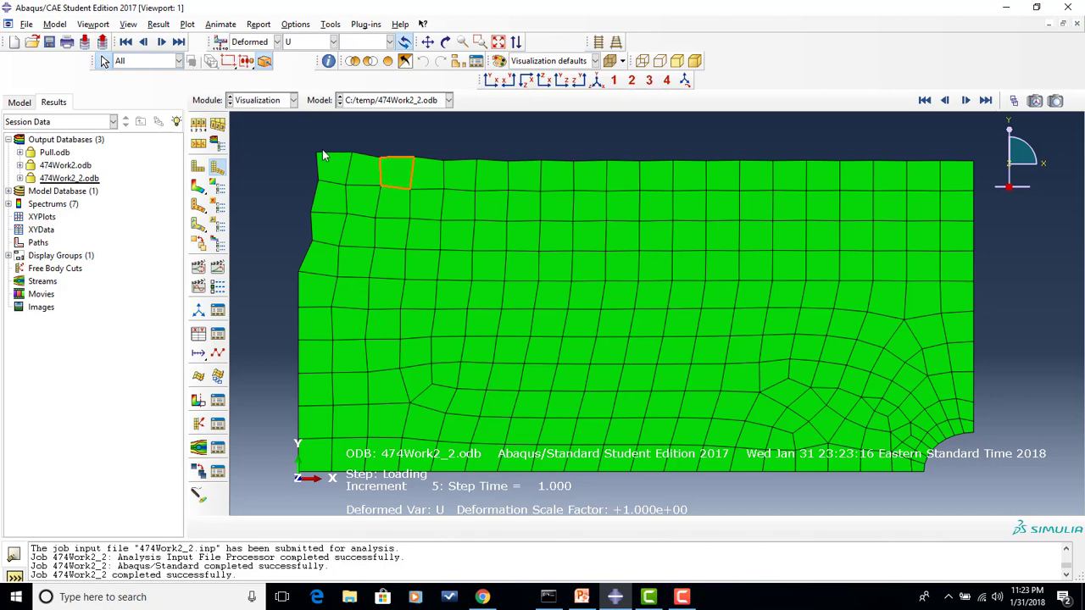
{"action": "left_click", "coordinate": [220, 192]}
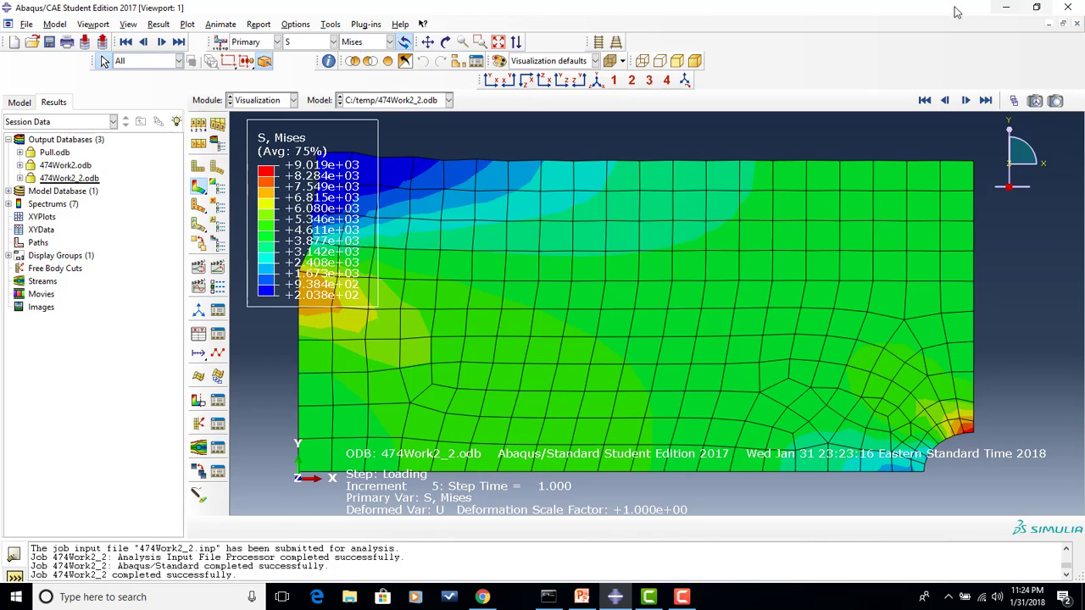
Go back to the initial frame of the Loading step and advance the Mises contour plot frame by frame to increment 5.
{"action": "left_click", "coordinate": [927, 101]}
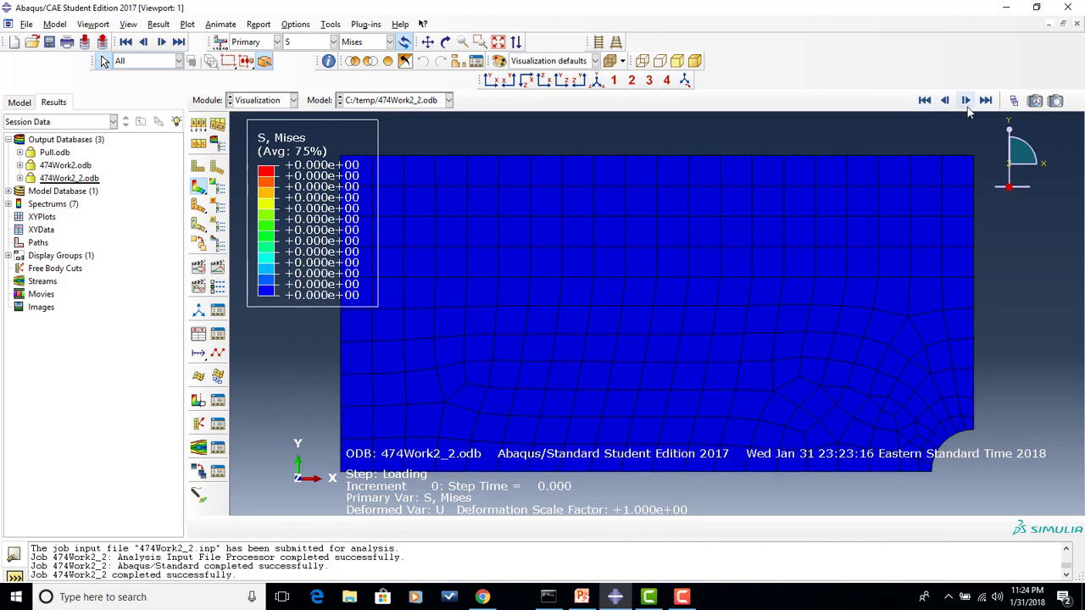
{"action": "left_click", "coordinate": [966, 100]}
{"action": "left_click", "coordinate": [966, 100]}
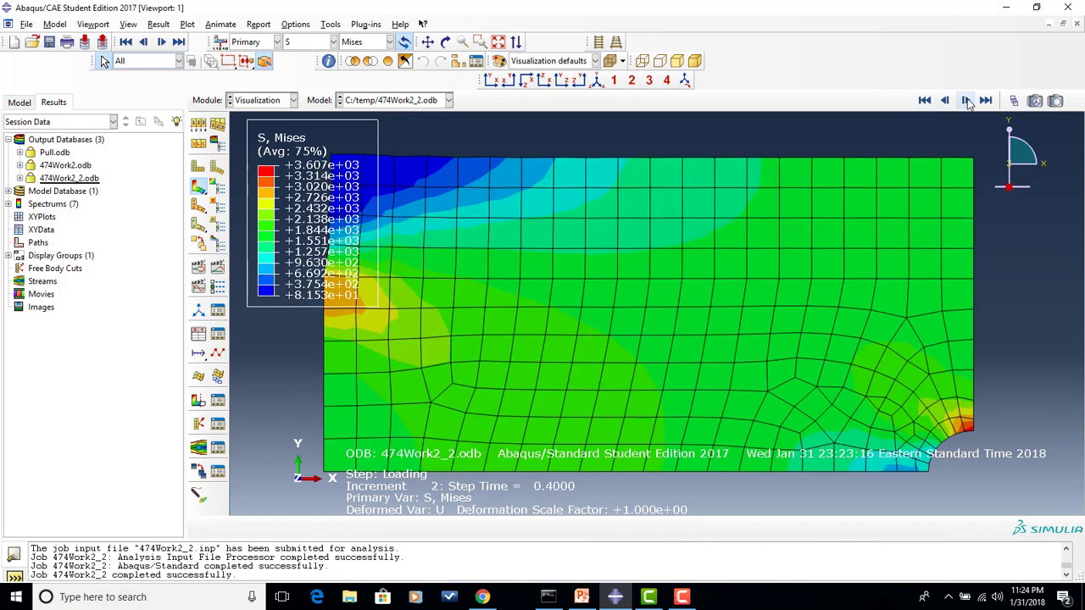
{"action": "left_click", "coordinate": [966, 100]}
{"action": "left_click", "coordinate": [966, 100]}
{"action": "left_click", "coordinate": [966, 100]}
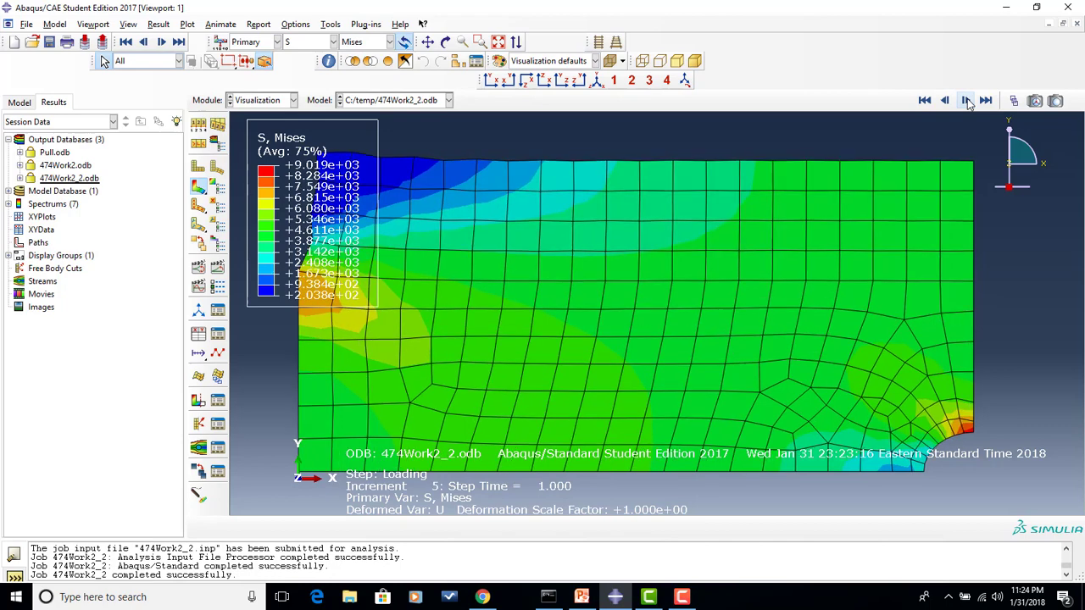